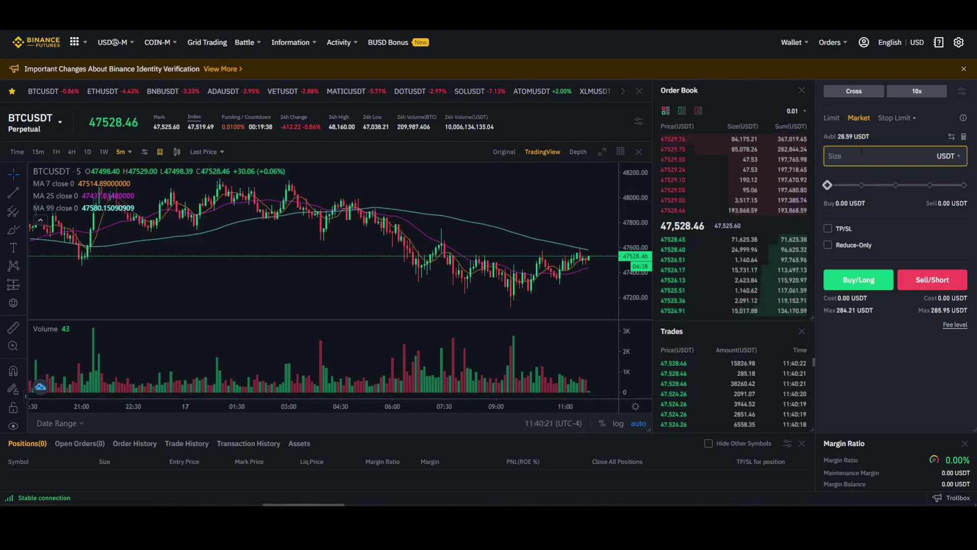
Dismiss the Binance Futures identity verification banner and switch to the TradingView BTCUSDT chart.
left_click(964, 69)
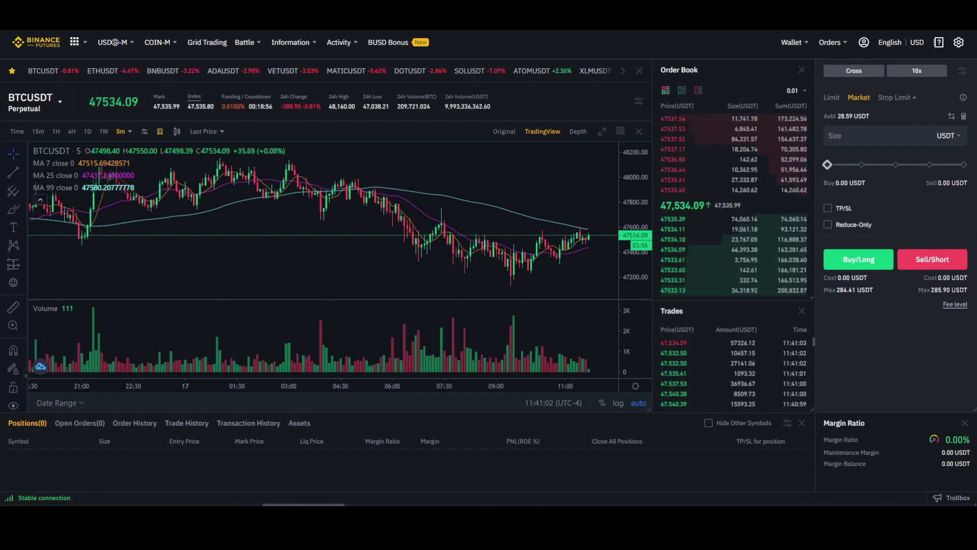
key("ctrl+Tab")
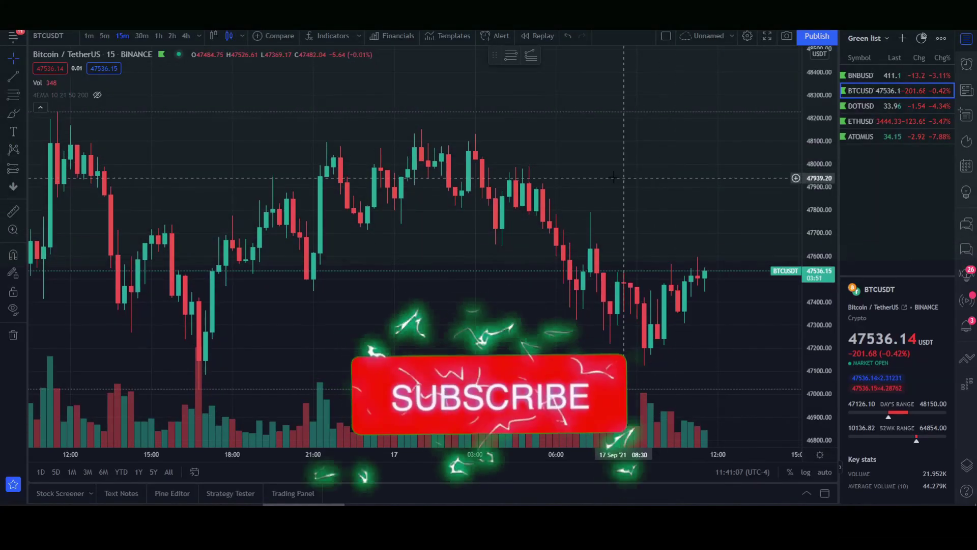
scroll(616, 176, "down", 2)
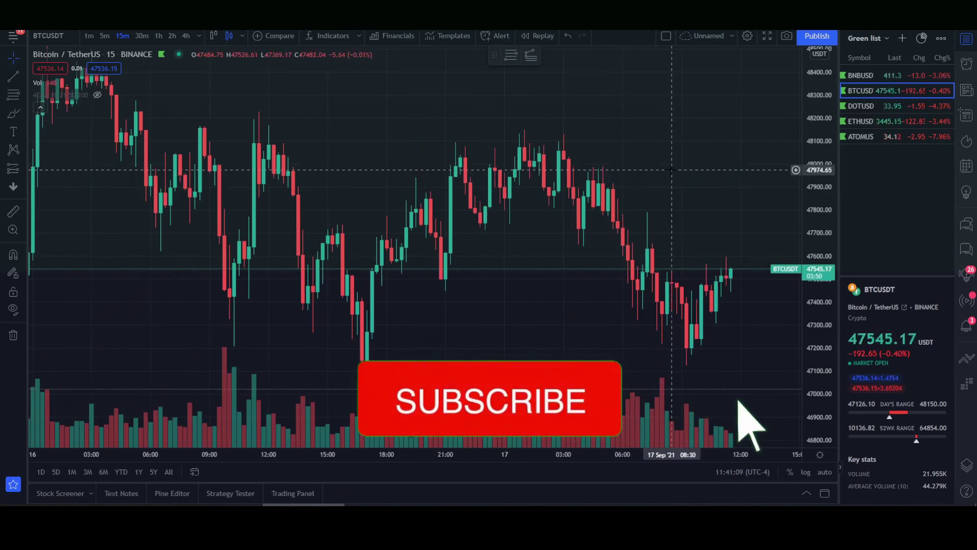
left_click_drag(672, 169, 551, 175)
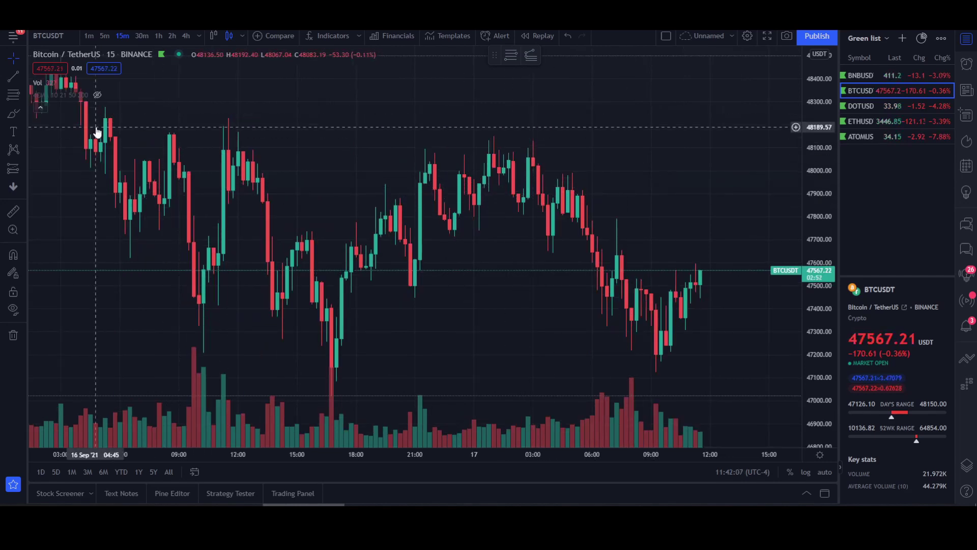
Add Parabolic SAR to the BTCUSDT chart from the Favorites indicator list.
left_click(337, 34)
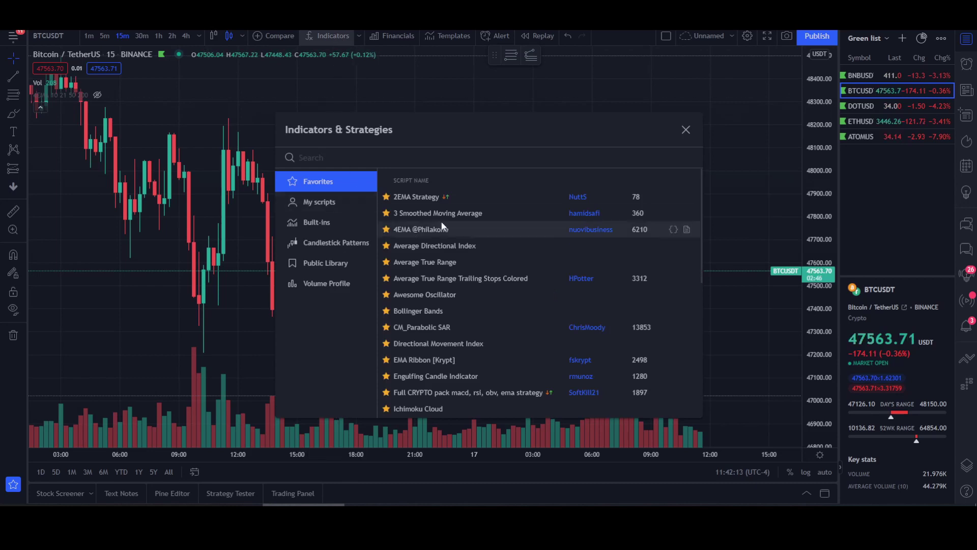
scroll(458, 227, "down", 4)
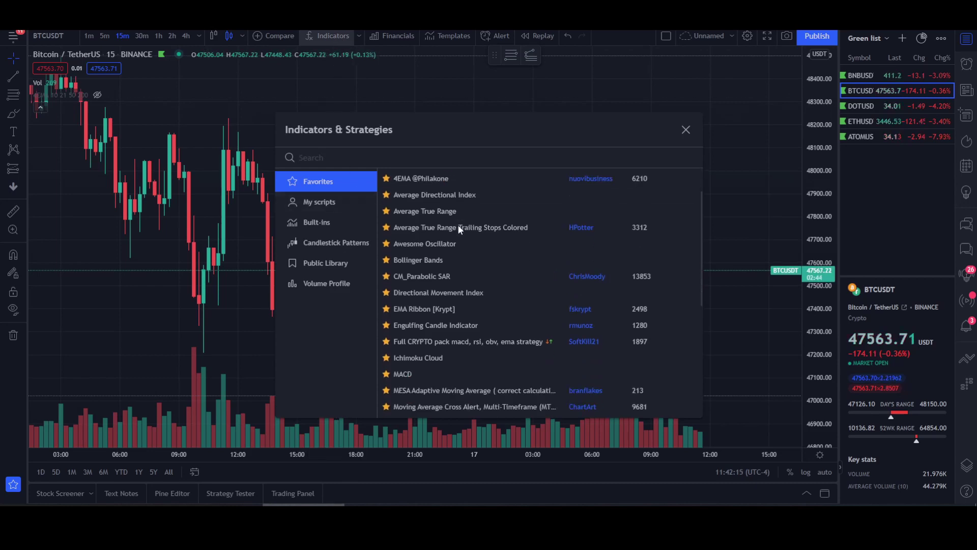
scroll(458, 225, "down", 6)
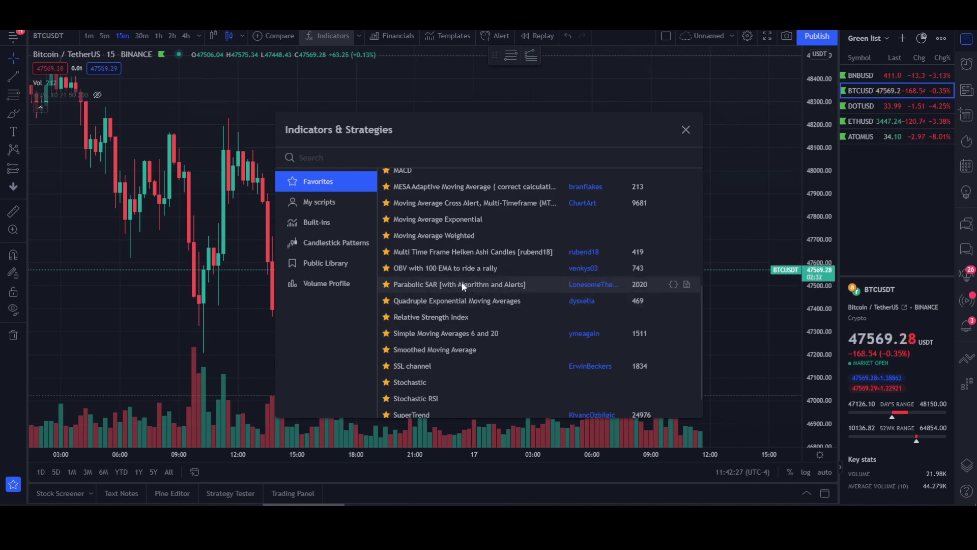
left_click(411, 283)
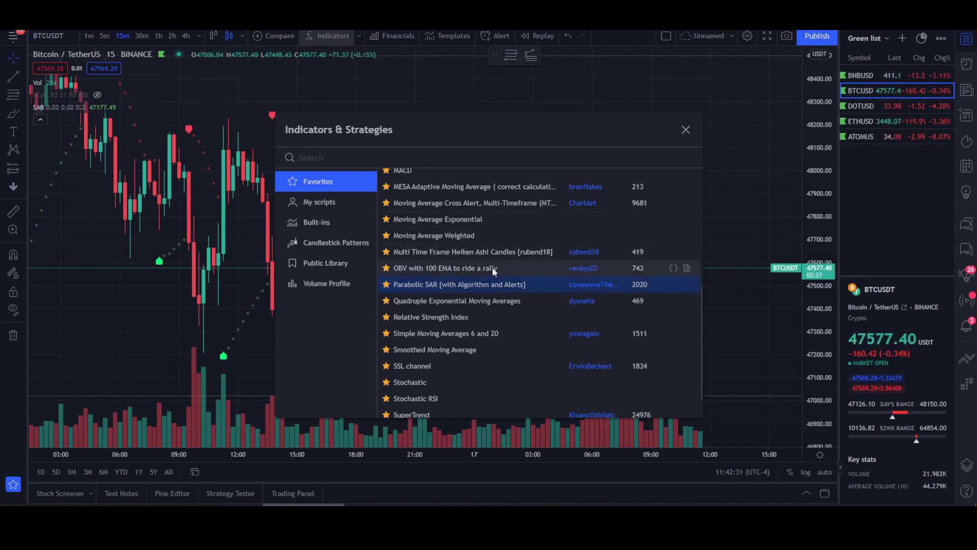
scroll(493, 269, "up", 5)
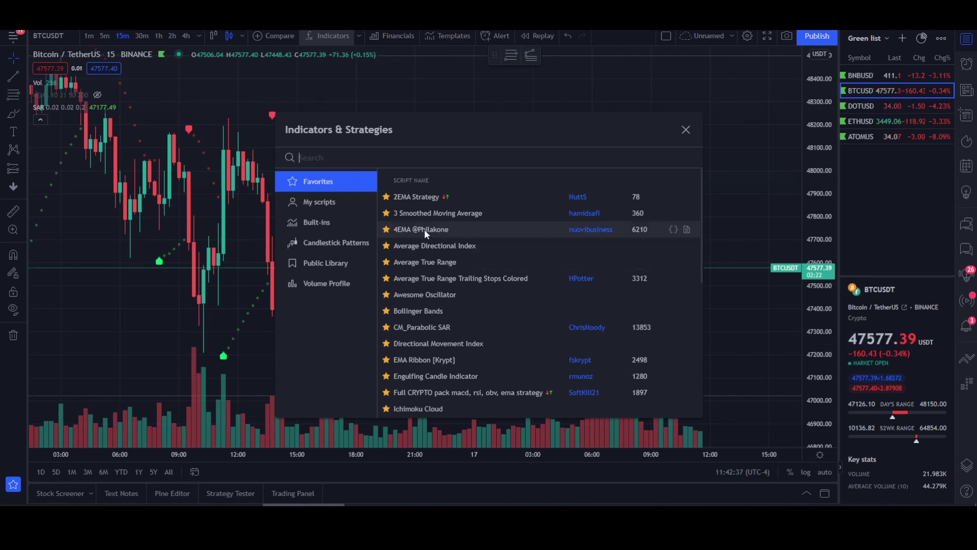
left_click(686, 130)
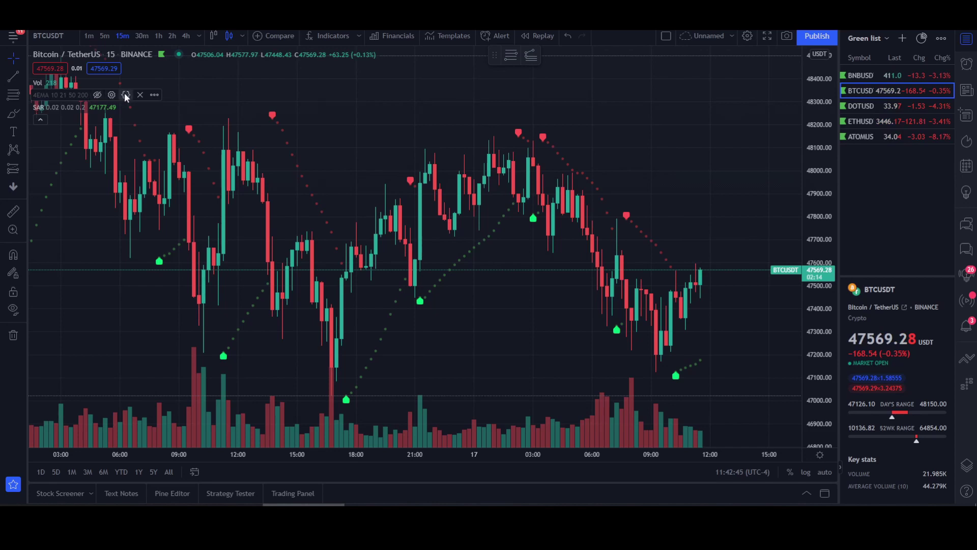
left_click(112, 94)
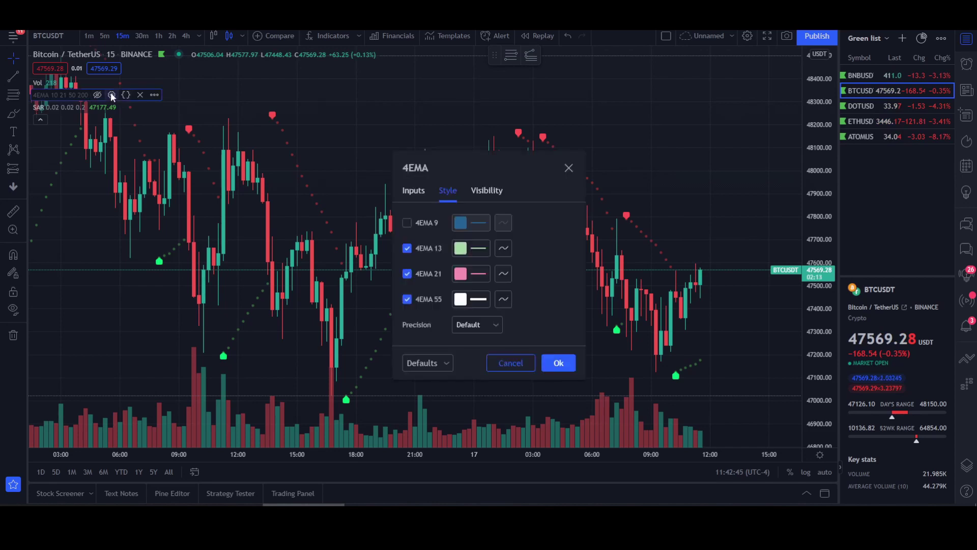
left_click(412, 191)
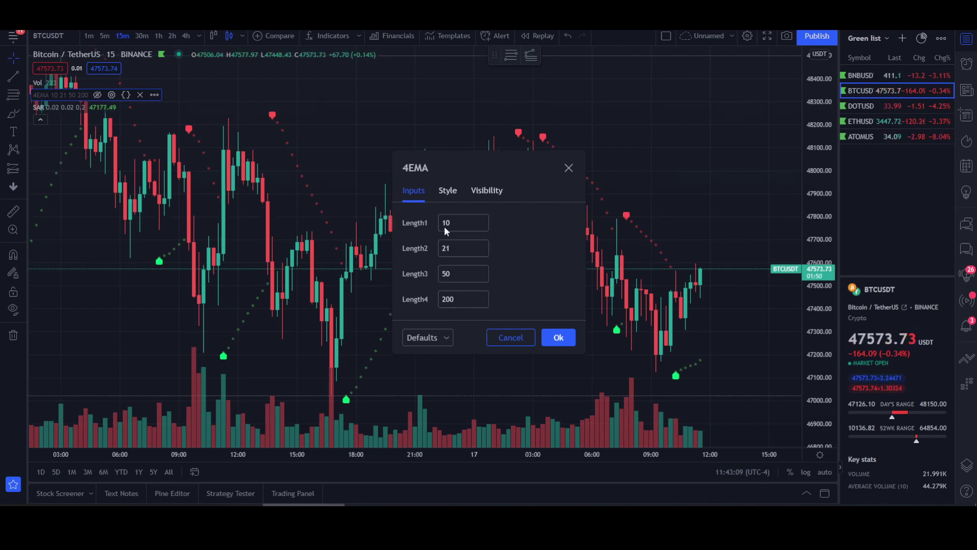
left_click(449, 192)
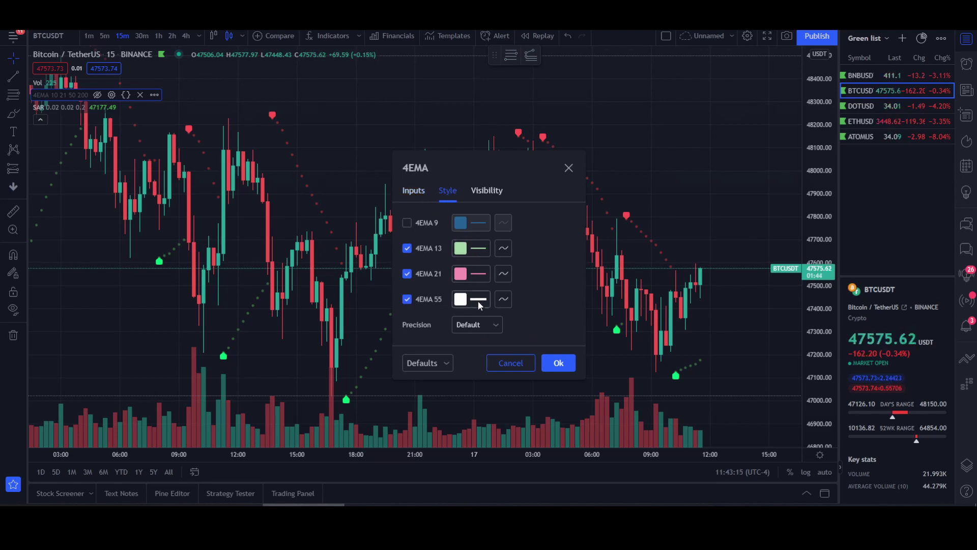
left_click(475, 247)
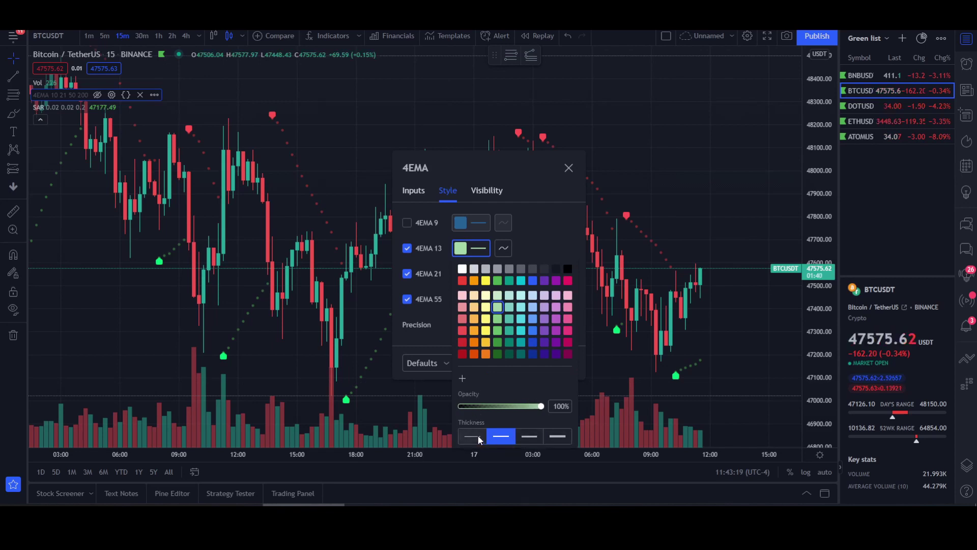
left_click(538, 208)
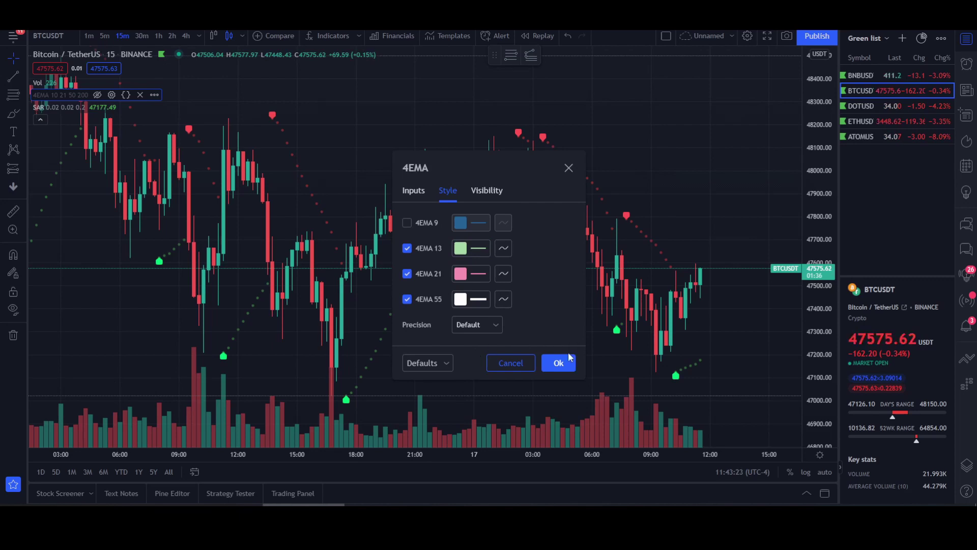
left_click(497, 363)
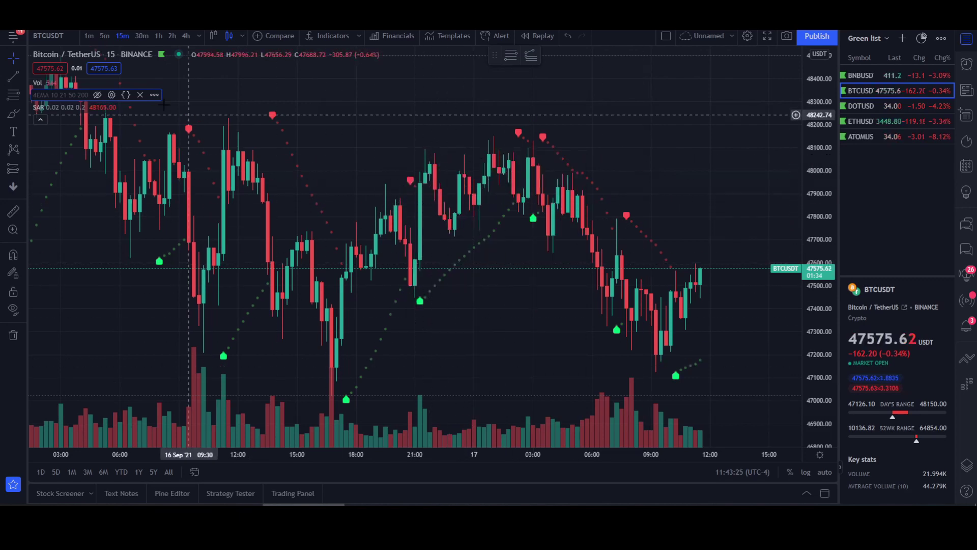
Unhide the 4EMA lines on the BTCUSDT 15-minute chart and reset the view to the latest bars.
left_click(96, 94)
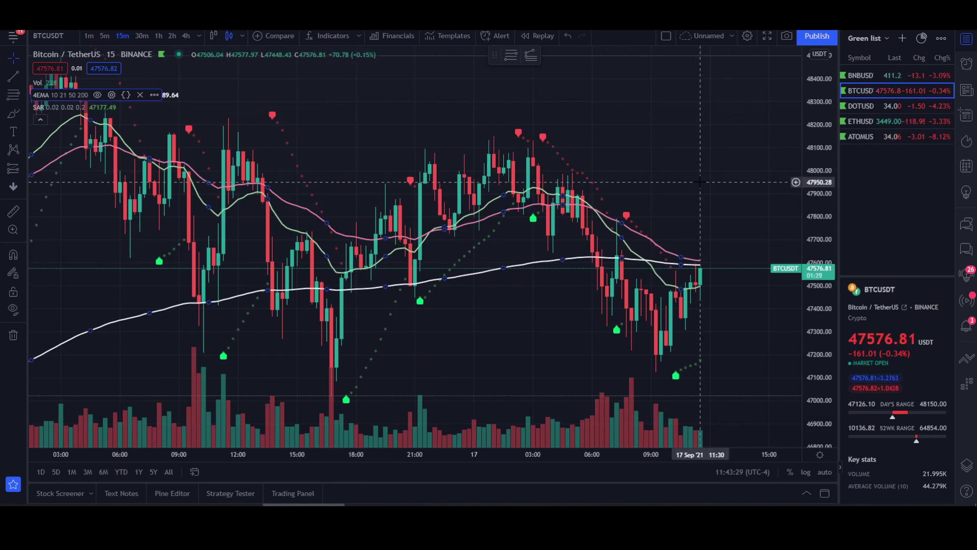
mouse_move(40, 109)
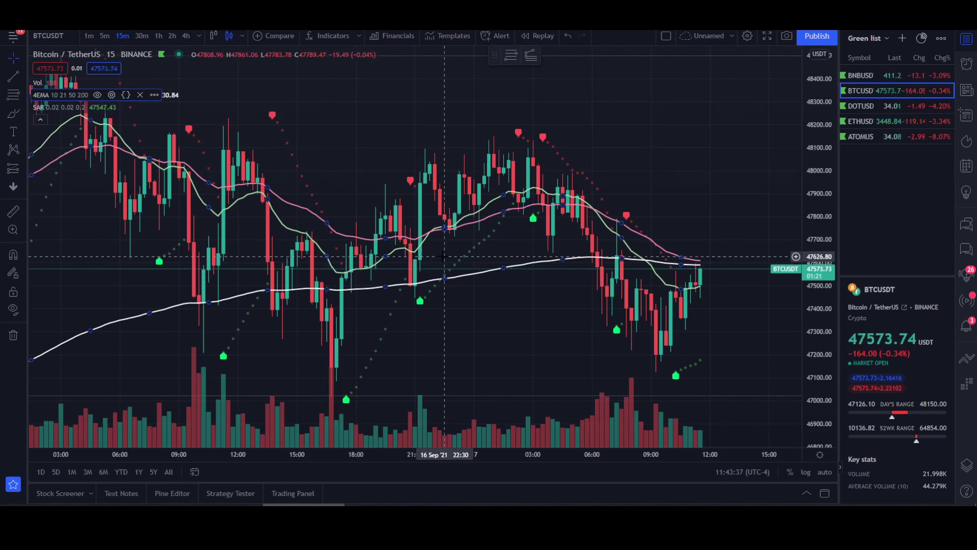
left_click_drag(475, 298, 520, 283)
key("alt+r")
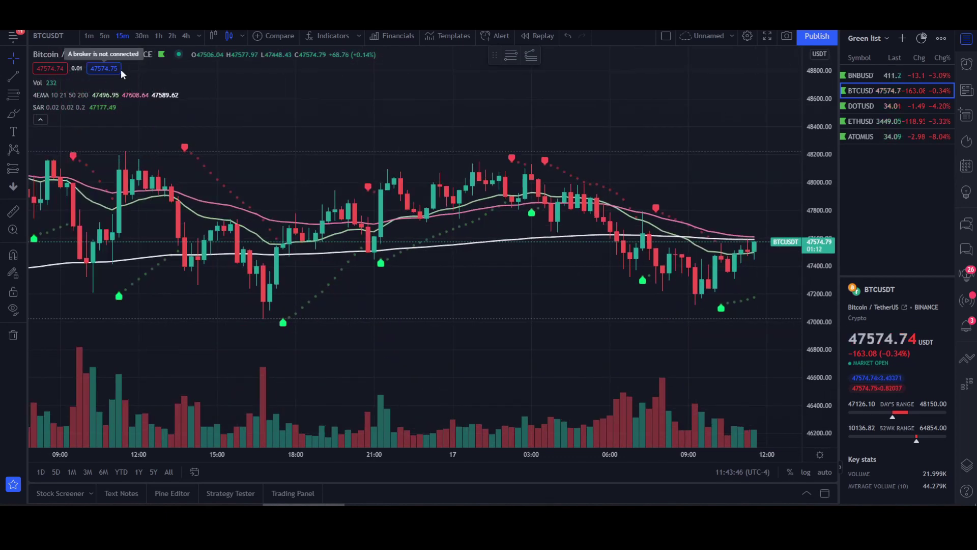
Switch the chart to BNBUSDT and hide the 4EMA and Parabolic SAR indicators.
left_click(850, 75)
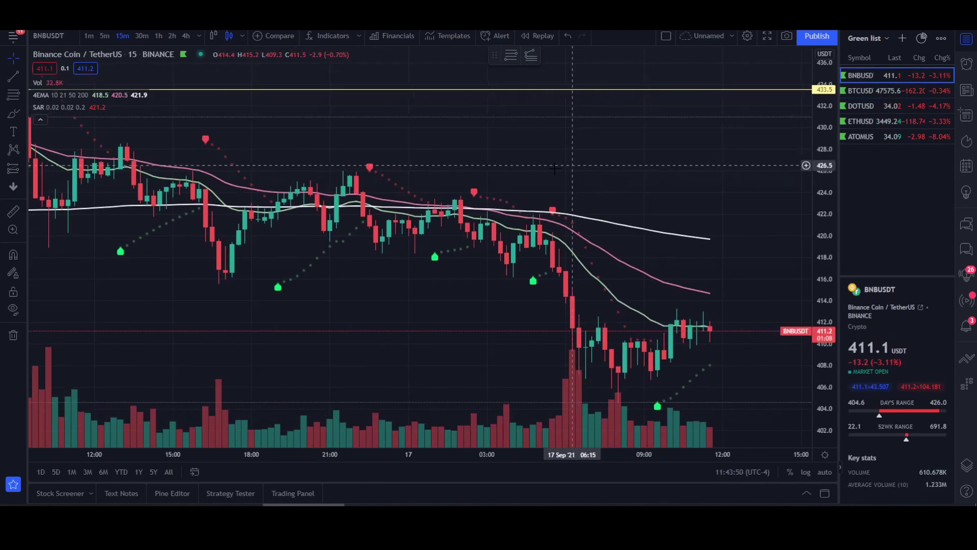
left_click_drag(631, 196, 576, 196)
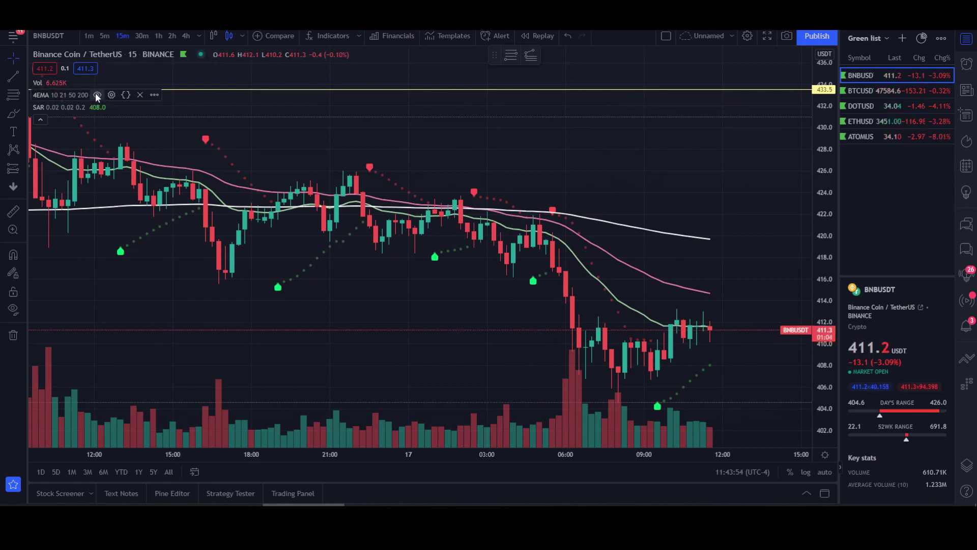
left_click(97, 95)
left_click(95, 107)
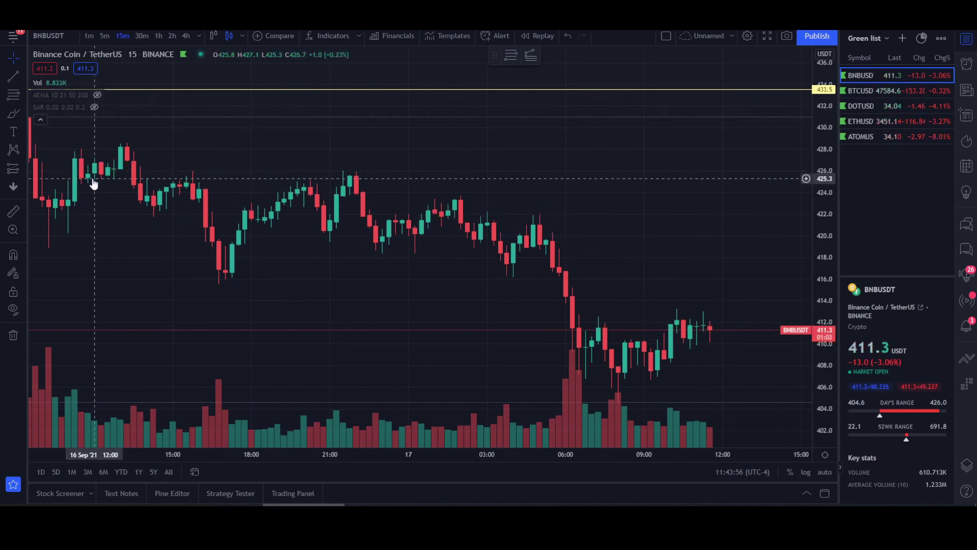
Change BNBUSDT to 4-hour candles and fit the 472.6, 433.5 and 388.9 levels into view.
left_click(187, 35)
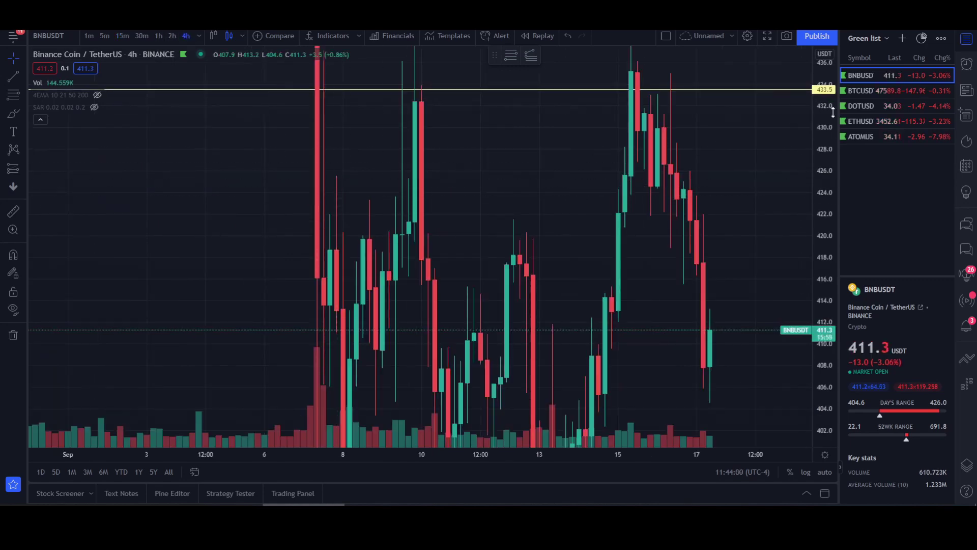
left_click_drag(829, 109, 830, 168)
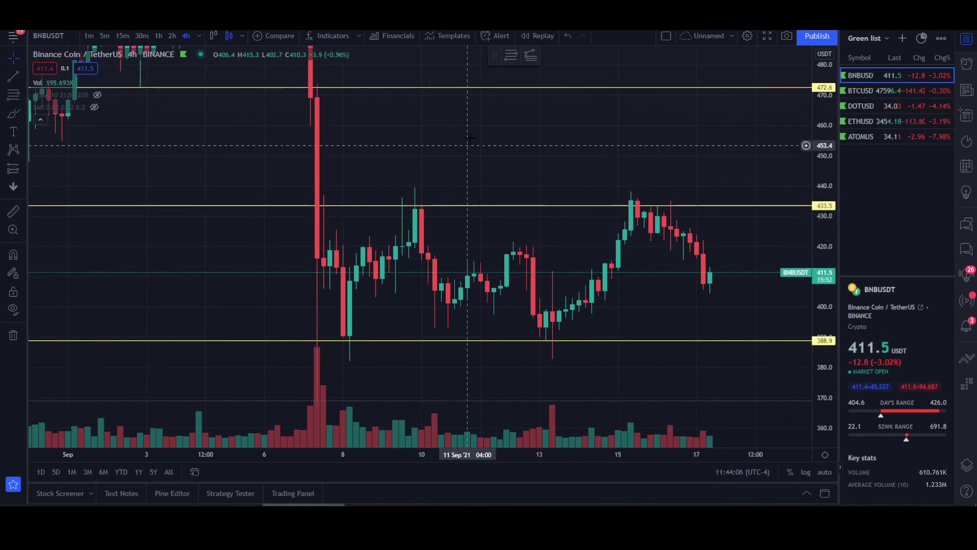
left_click_drag(470, 138, 490, 114)
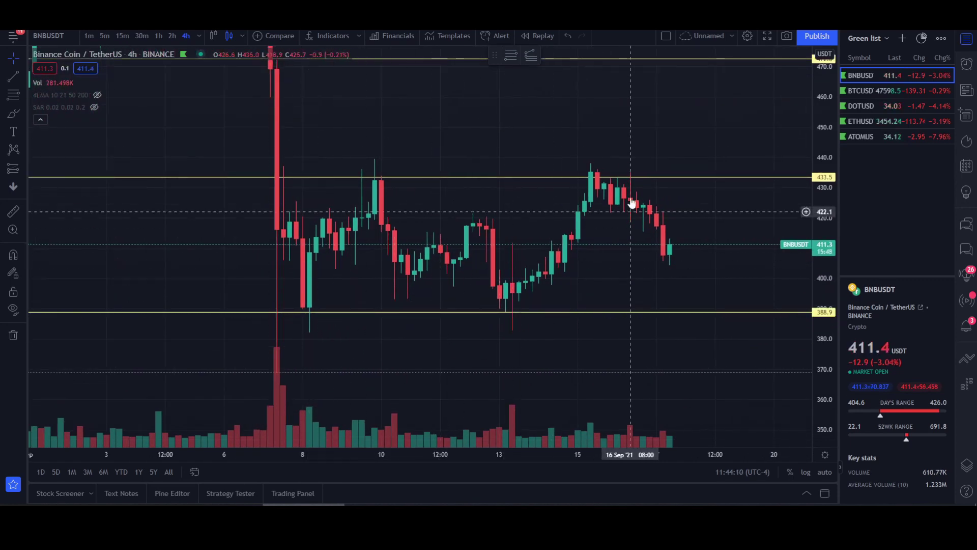
left_click_drag(631, 203, 667, 223)
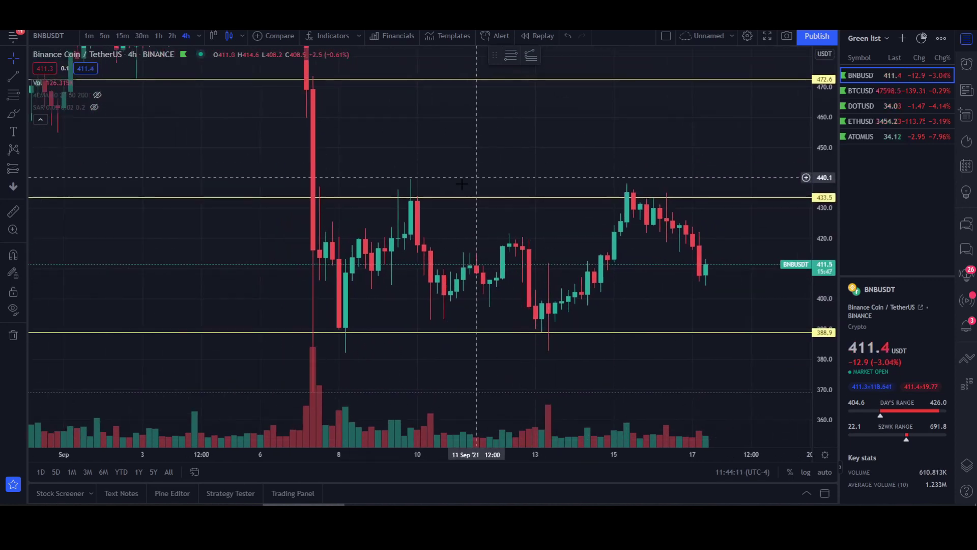
Draw a horizontal level at 404.7 on BNBUSDT, then switch to 15-minute candles.
left_click(23, 76)
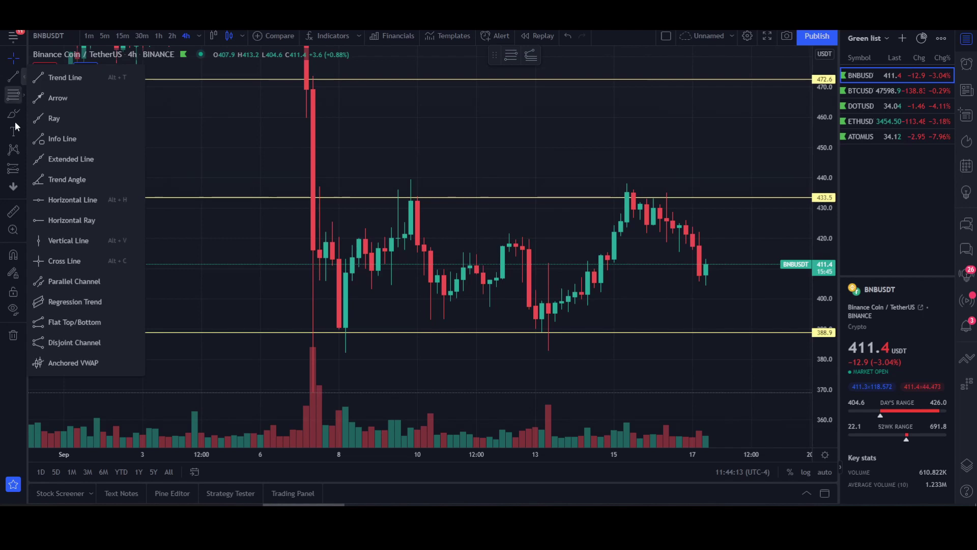
left_click(80, 199)
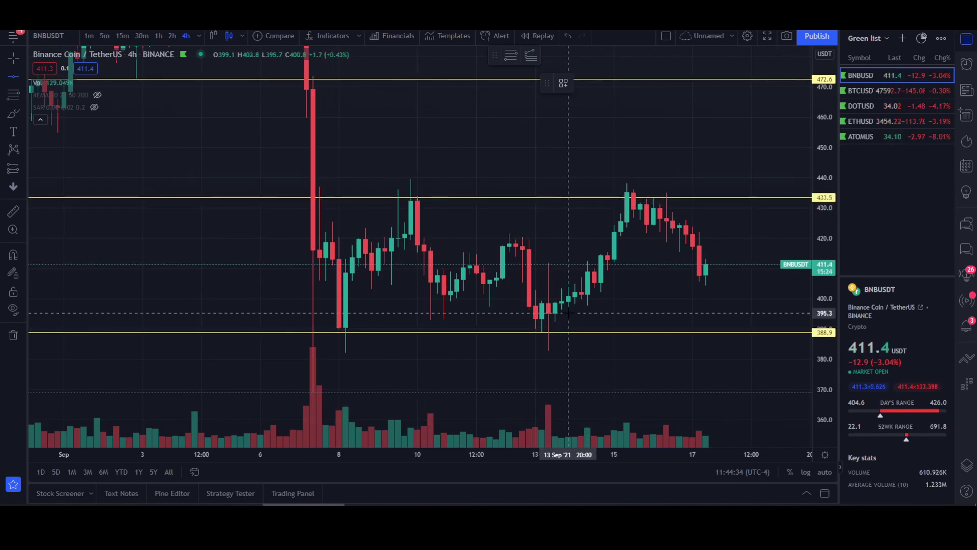
left_click_drag(832, 159, 831, 167)
scroll(560, 153, "left", 10)
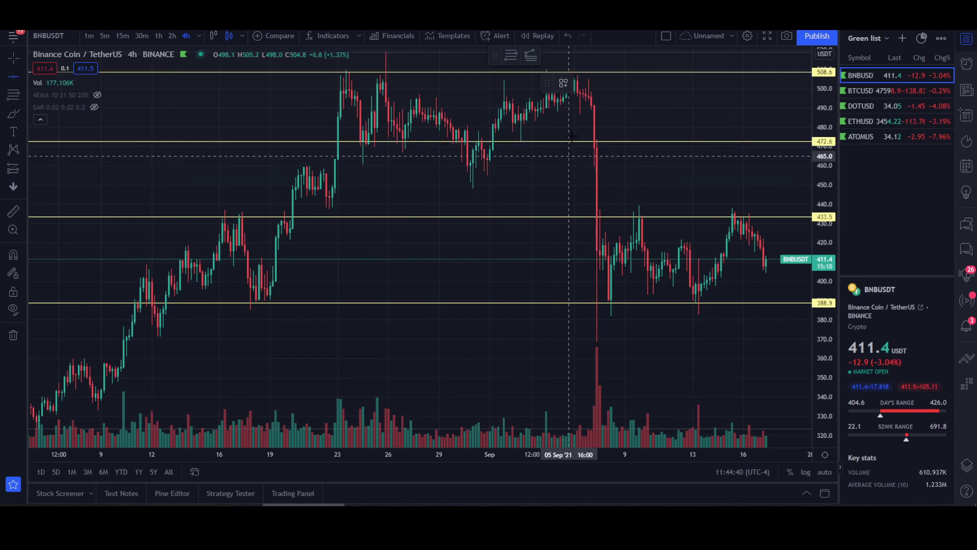
left_click_drag(822, 95, 822, 122)
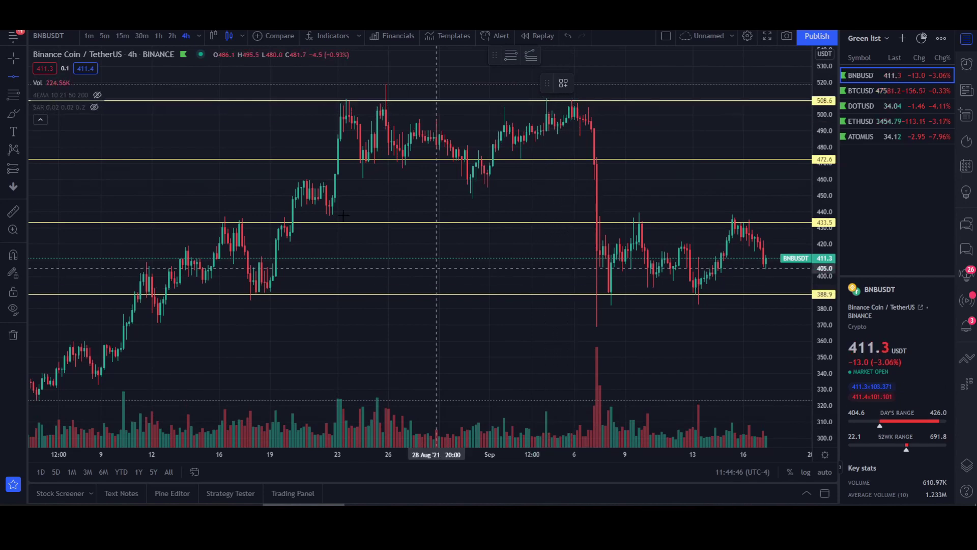
left_click(159, 36)
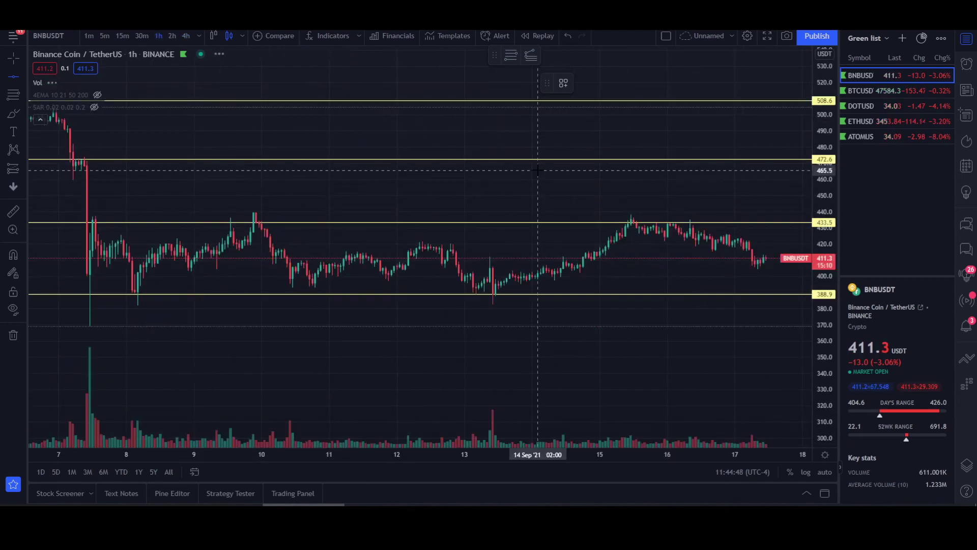
left_click_drag(810, 289, 808, 149)
scroll(718, 194, "down", 3)
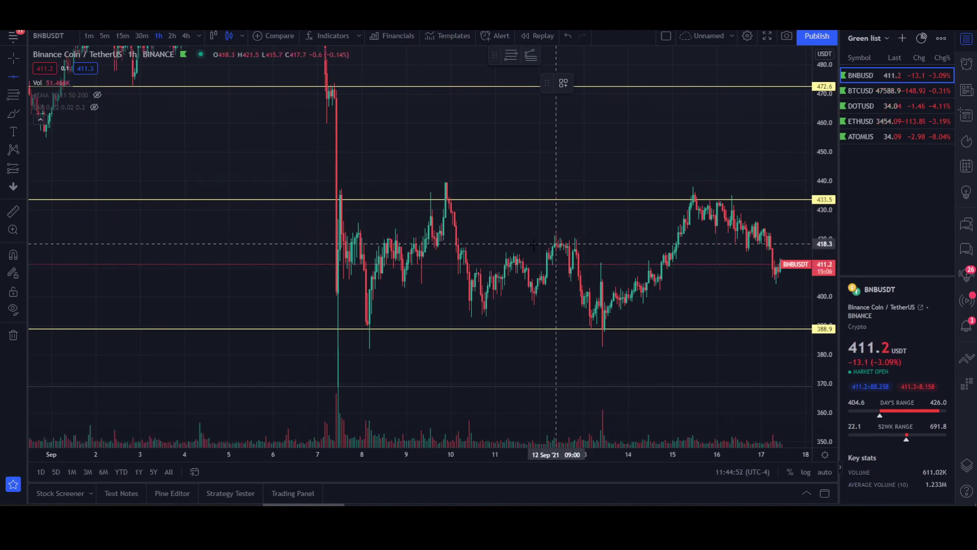
scroll(354, 247, "up", 2)
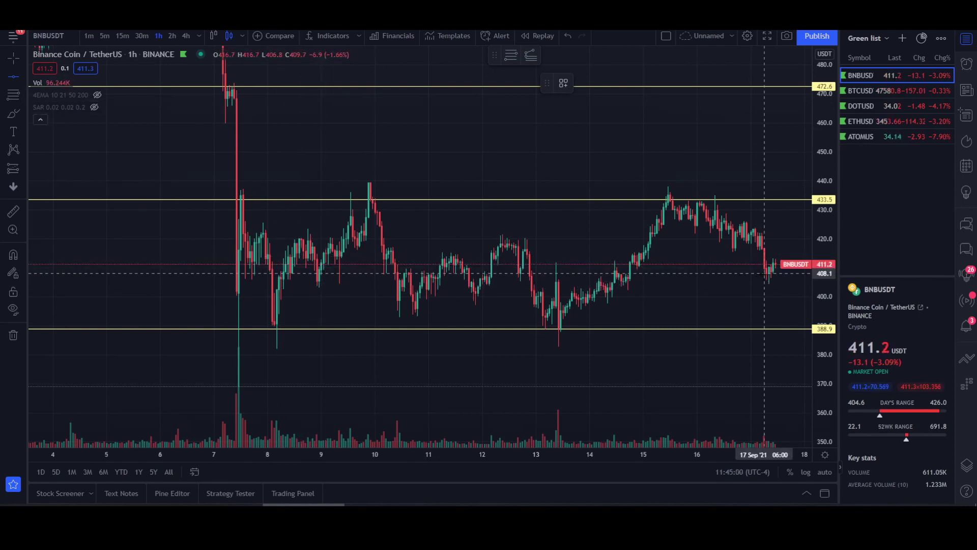
left_click(366, 284)
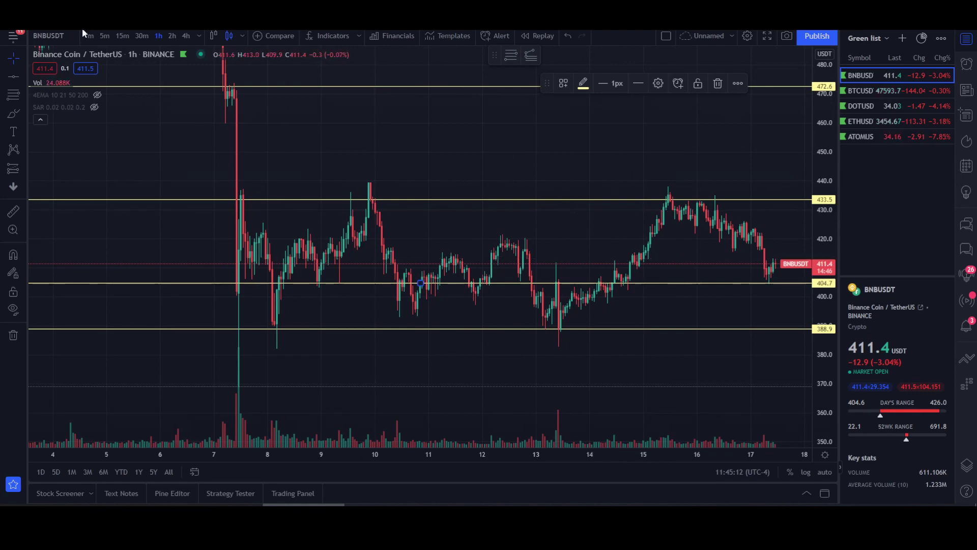
left_click(121, 35)
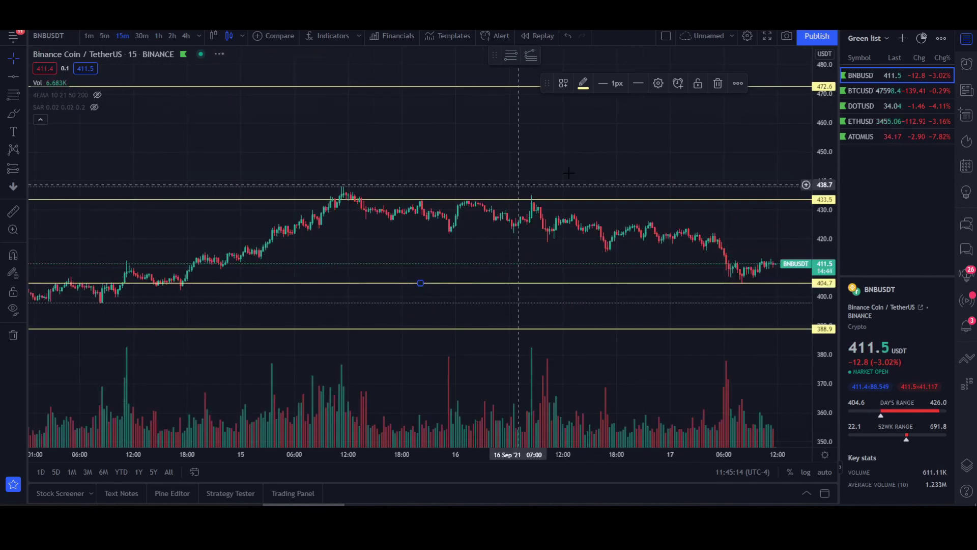
Unhide the 4EMA lines and Parabolic SAR dots on the 15-minute BNBUSDT chart.
scroll(684, 151, "down", 5)
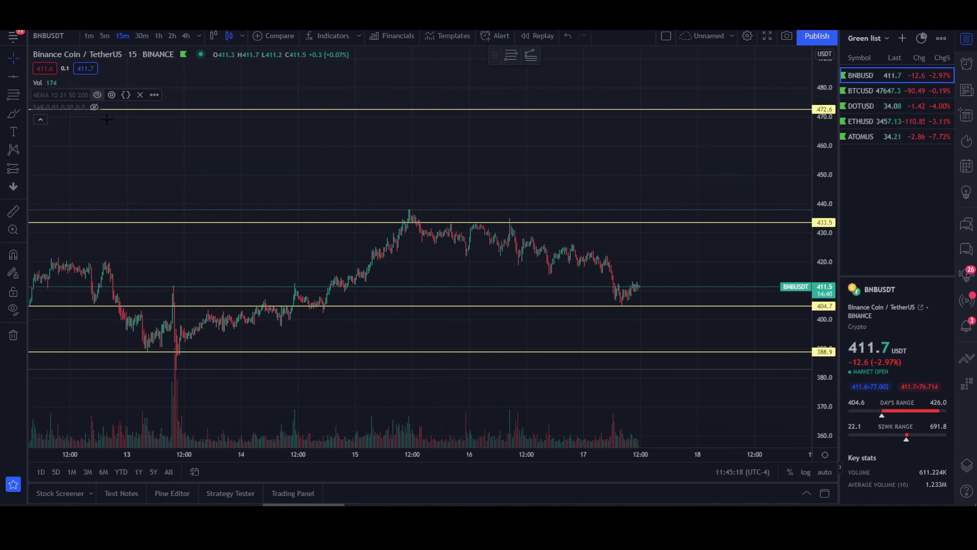
left_click(97, 95)
left_click(94, 107)
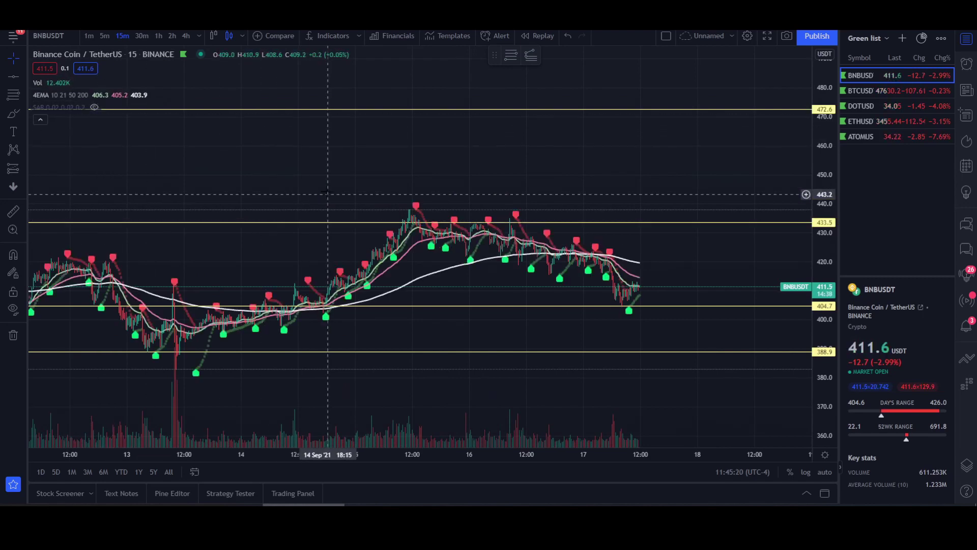
left_click_drag(327, 194, 381, 153)
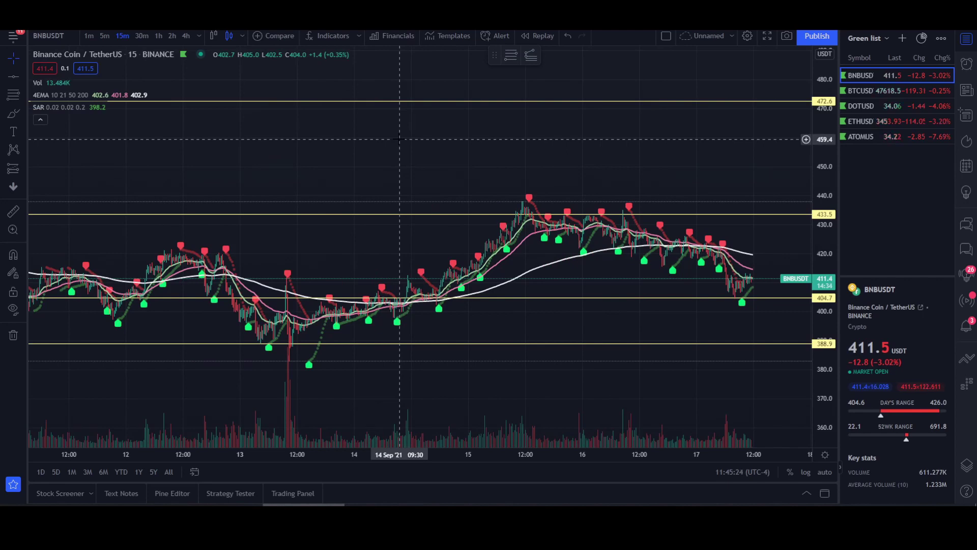
scroll(399, 138, "up", 3)
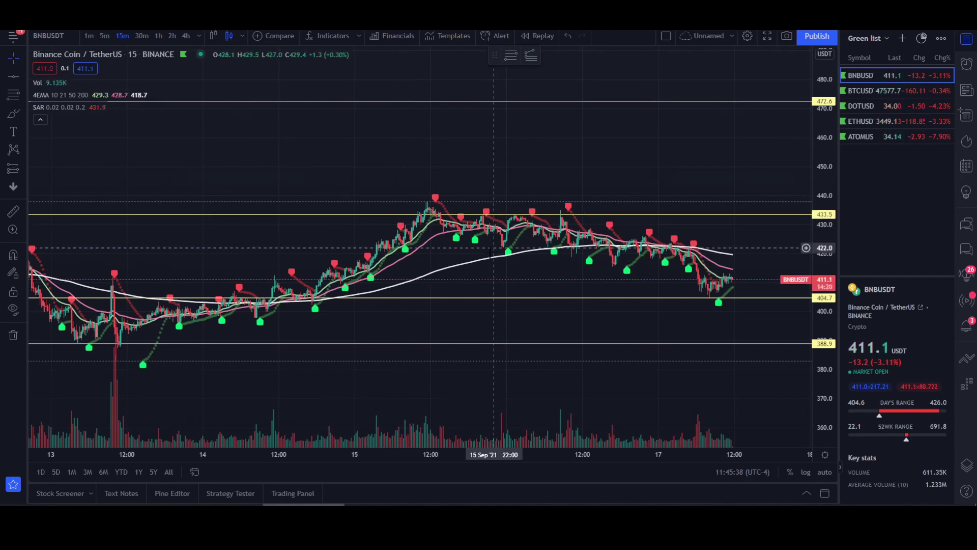
scroll(499, 241, "up", 4)
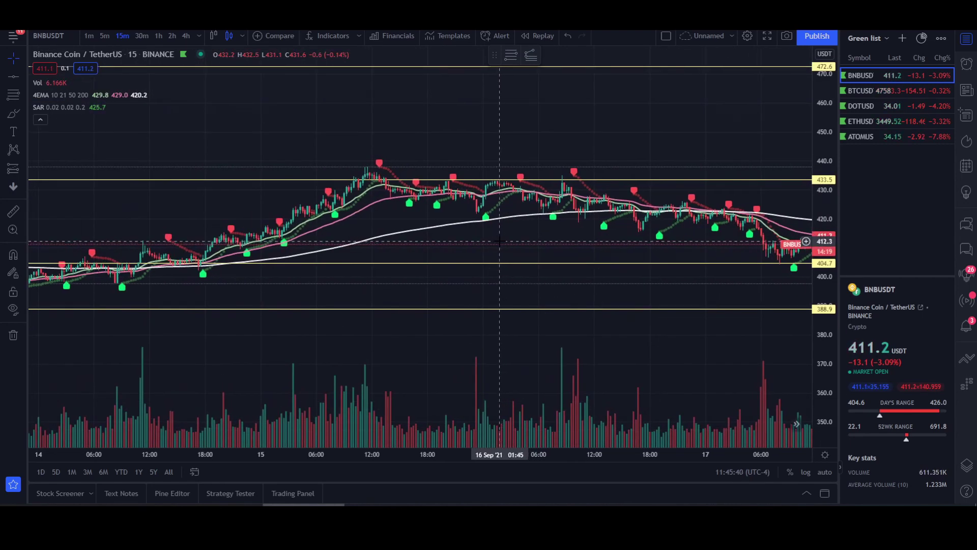
left_click_drag(499, 242, 450, 241)
Pan and zoom the chart back to the 13th to review candles against the levels.
left_click_drag(826, 168, 827, 128)
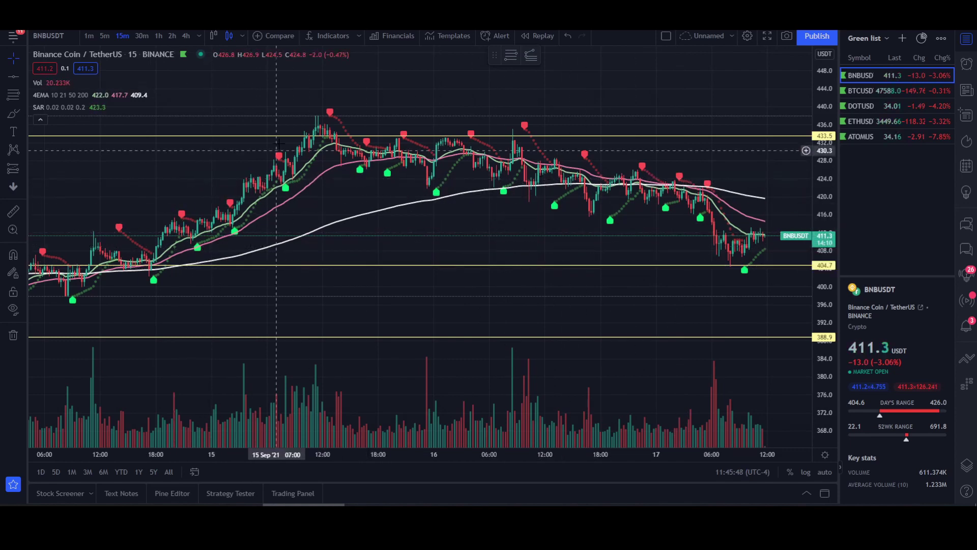
scroll(376, 217, "down", 2)
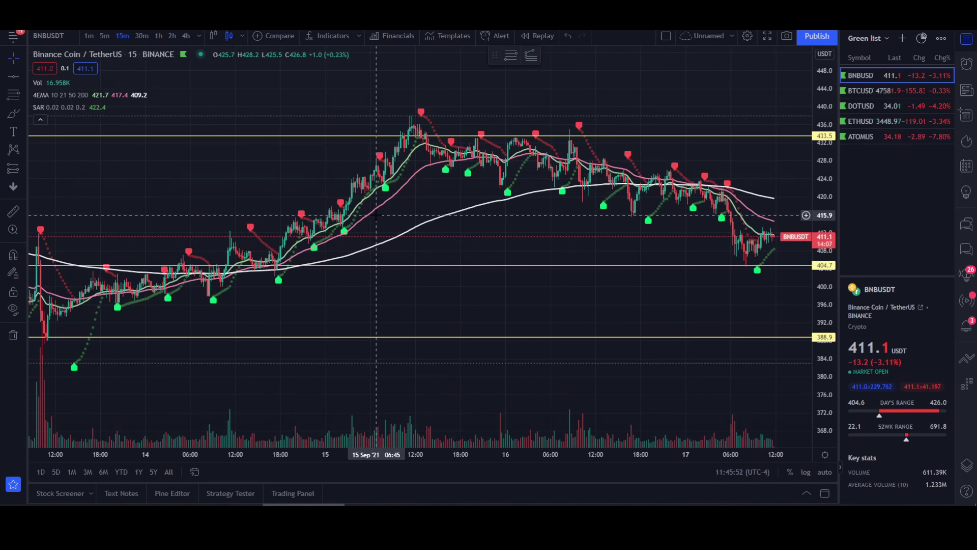
left_click_drag(298, 214, 394, 202)
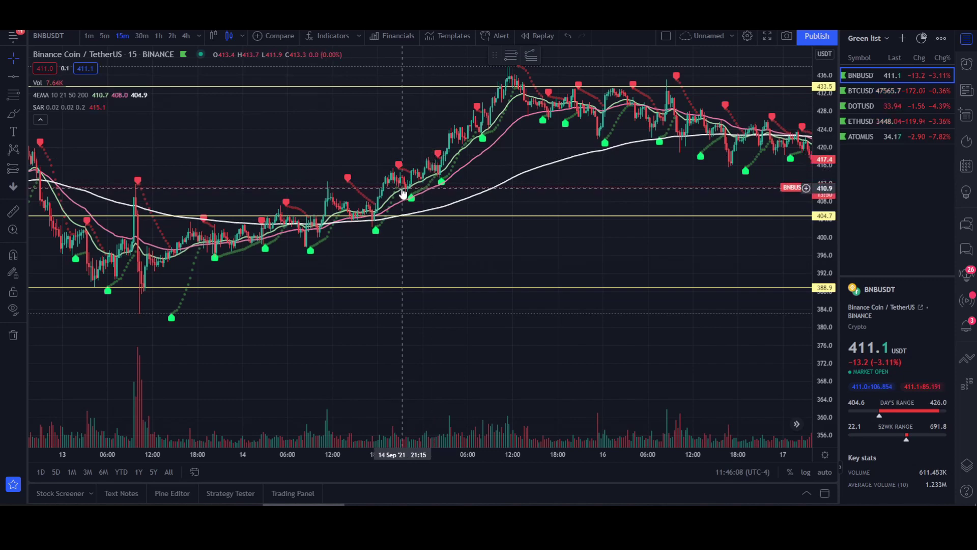
left_click_drag(403, 194, 476, 214)
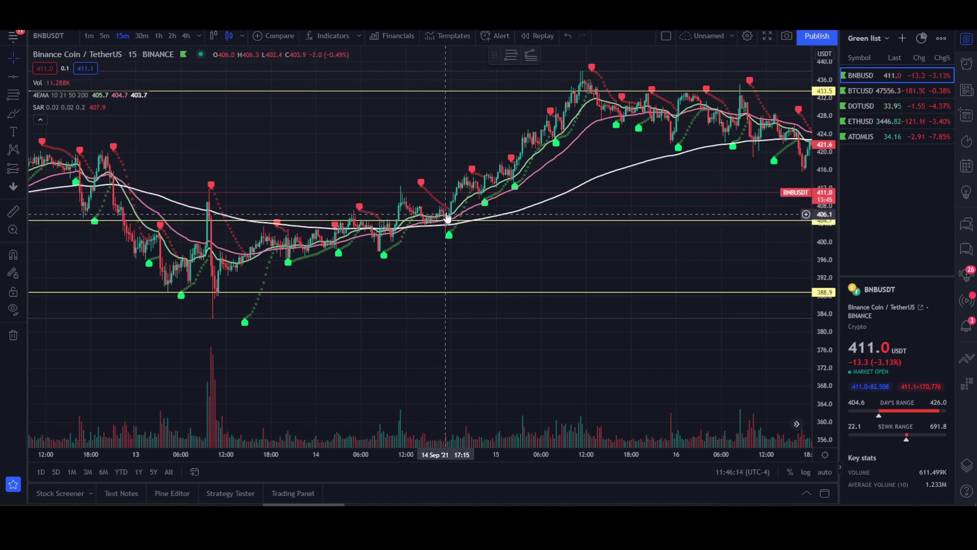
scroll(447, 218, "up", 3)
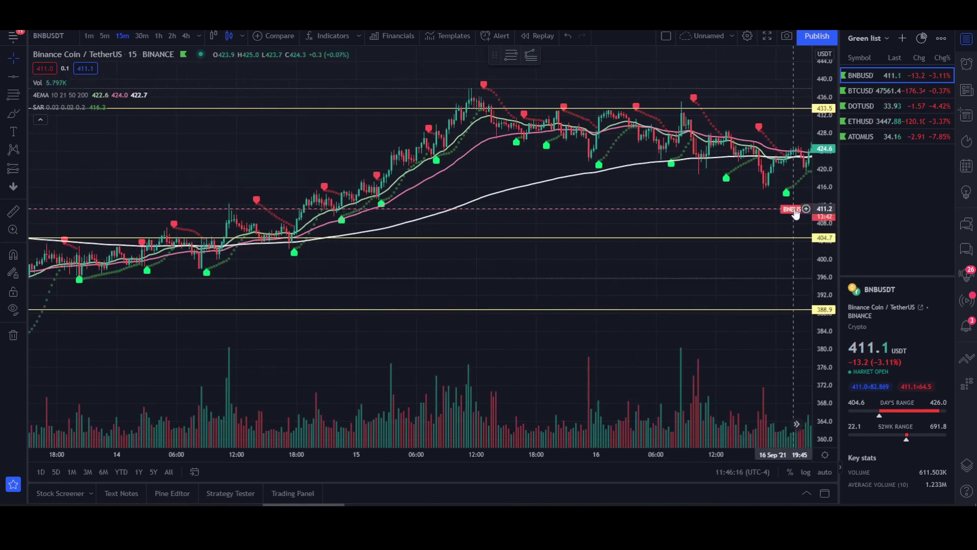
scroll(792, 216, "left", 2)
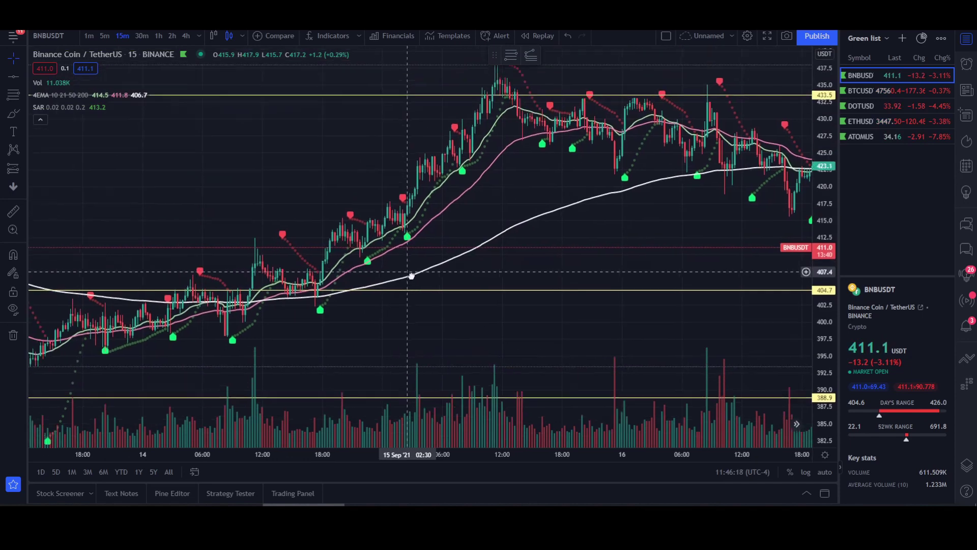
left_click_drag(412, 276, 415, 280)
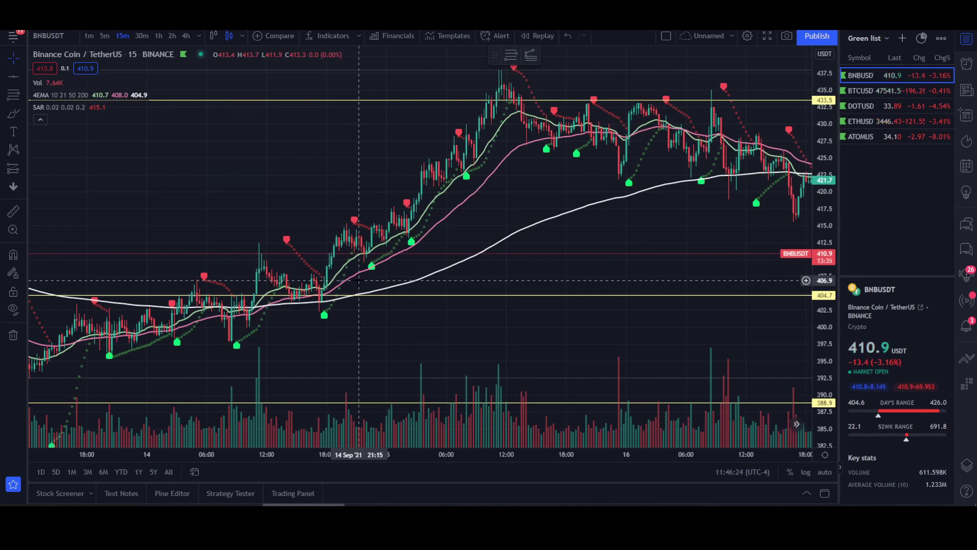
left_click_drag(359, 279, 271, 278)
left_click_drag(335, 254, 416, 299)
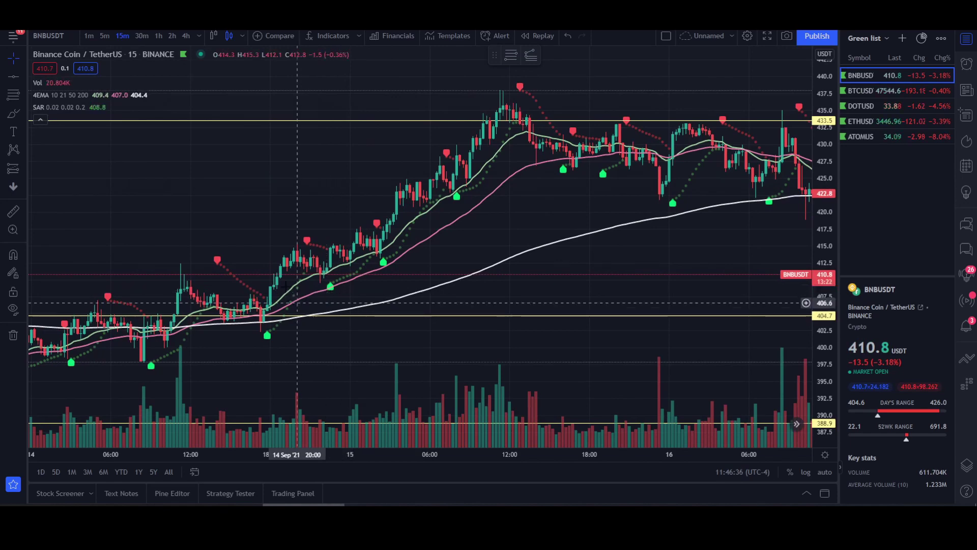
left_click_drag(240, 325, 337, 294)
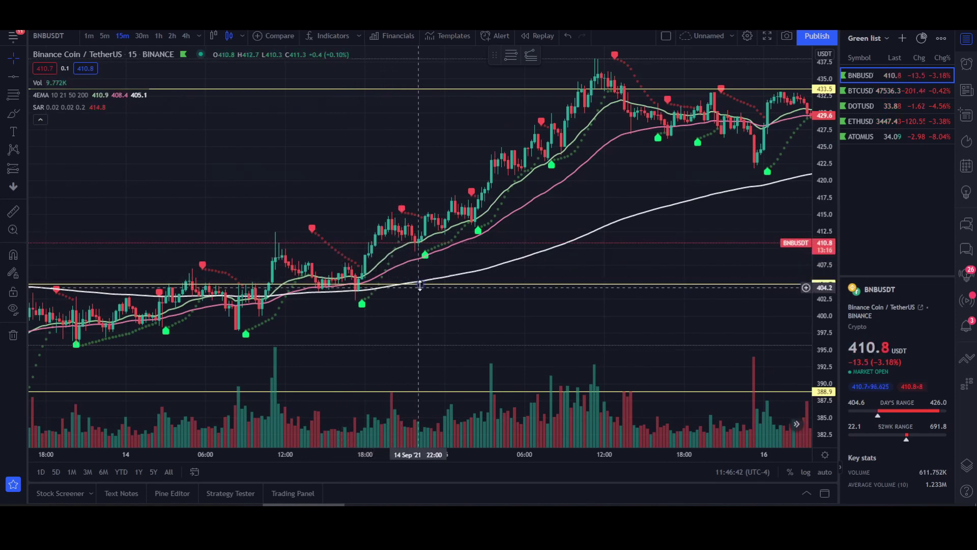
scroll(427, 317, "up", 1)
scroll(410, 305, "up", 2)
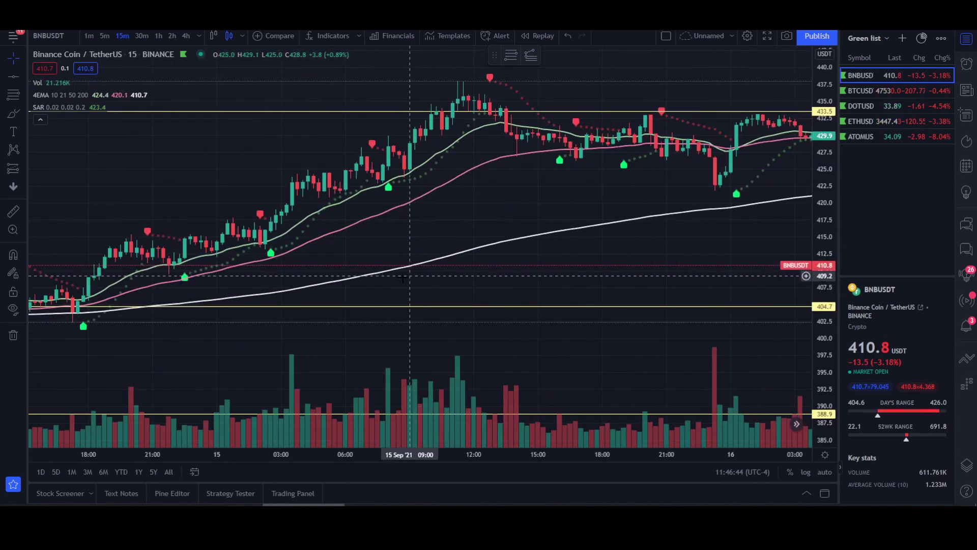
left_click_drag(281, 276, 476, 275)
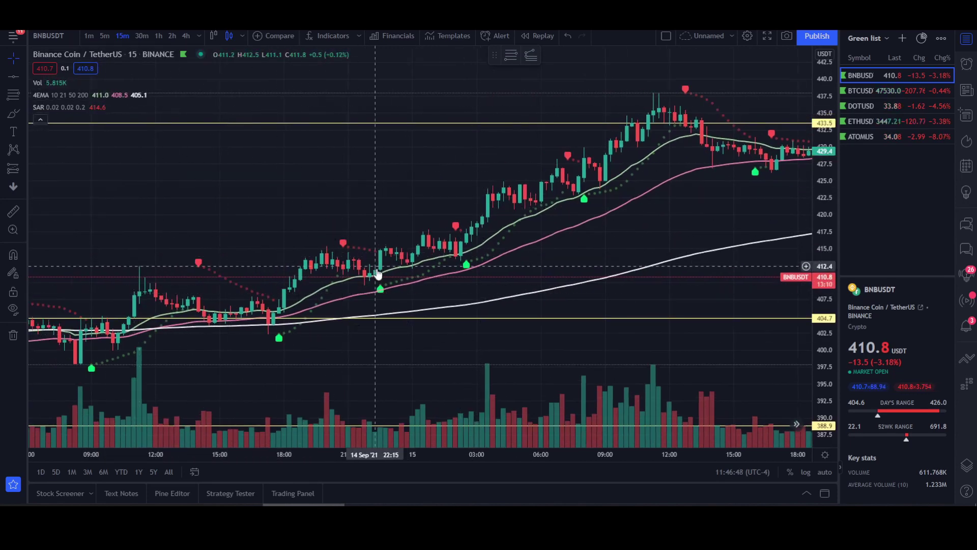
left_click_drag(351, 204, 434, 213)
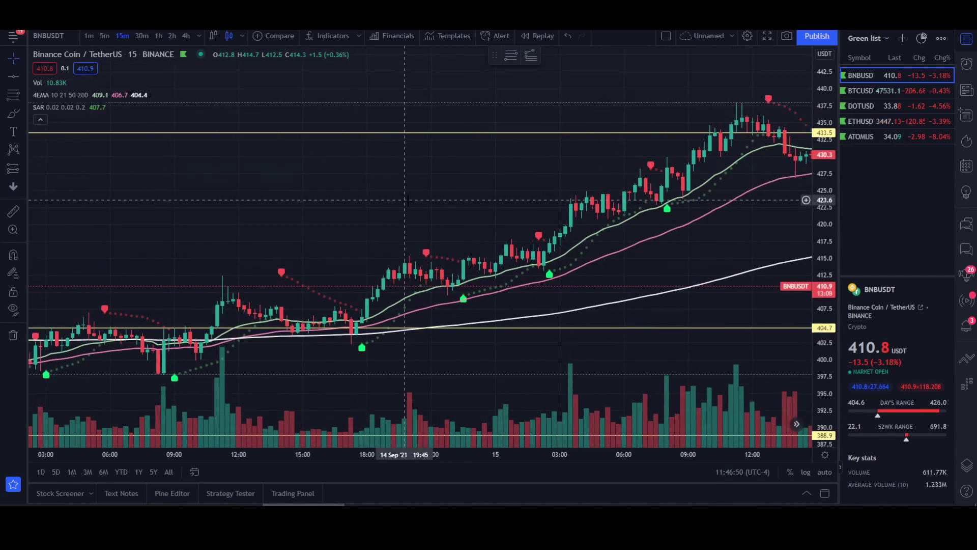
left_click_drag(823, 273, 823, 257)
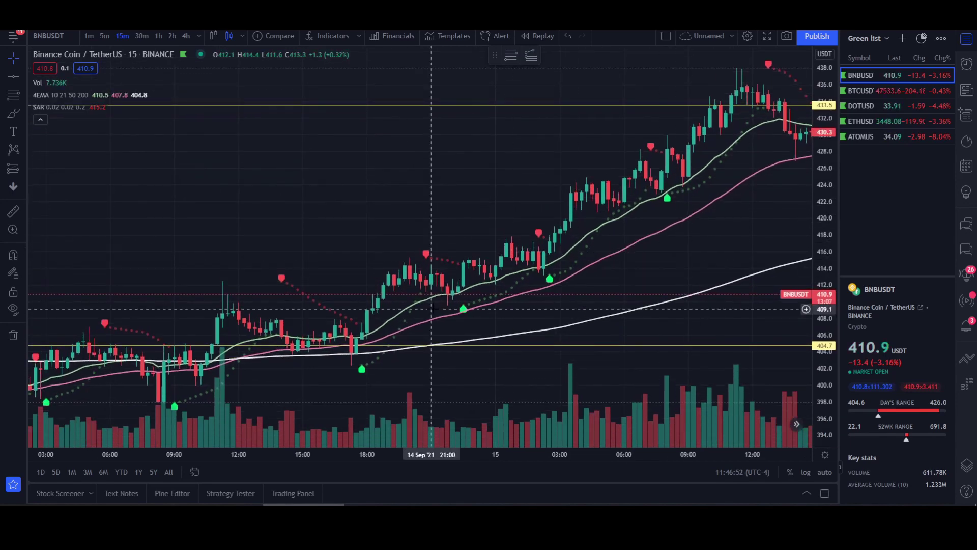
left_click_drag(469, 305, 420, 297)
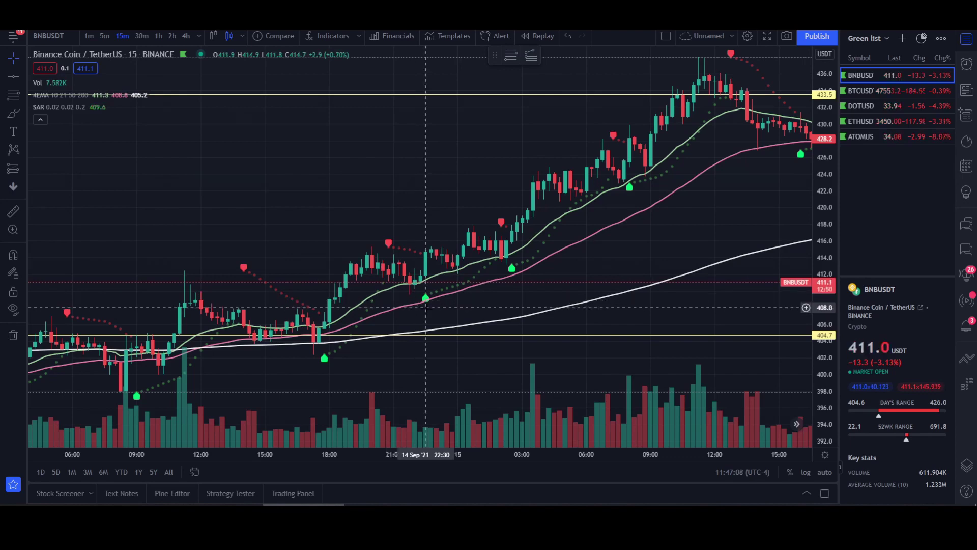
scroll(432, 302, "up", 2)
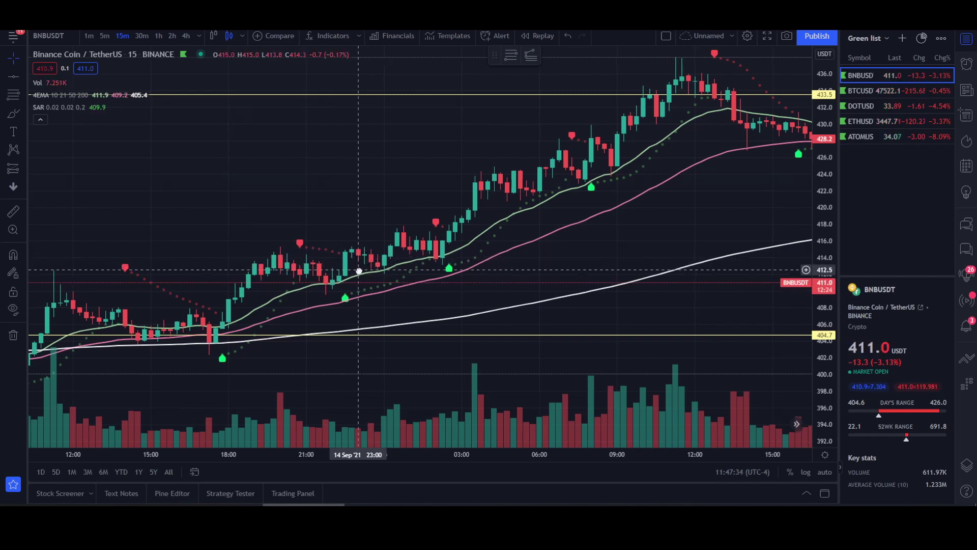
scroll(366, 276, "left", 2)
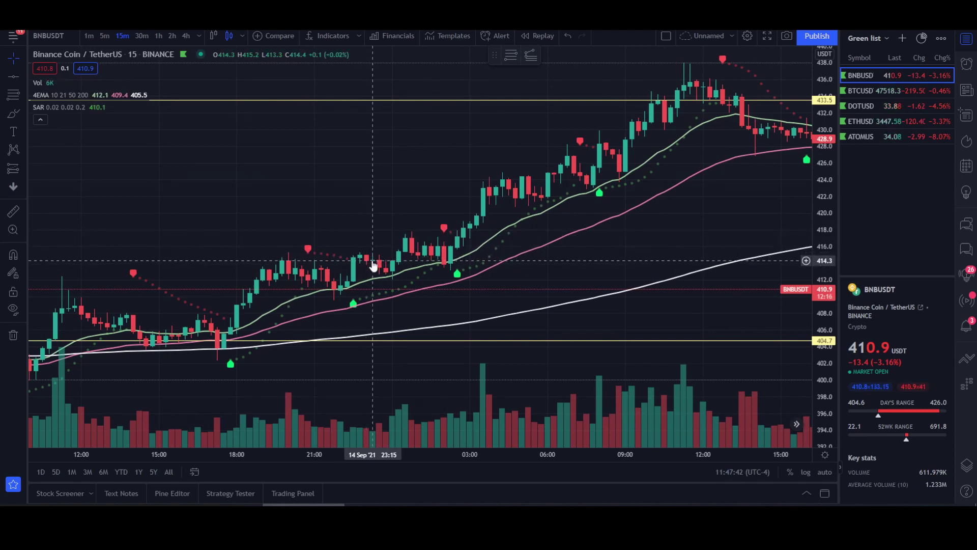
left_click_drag(374, 266, 366, 281)
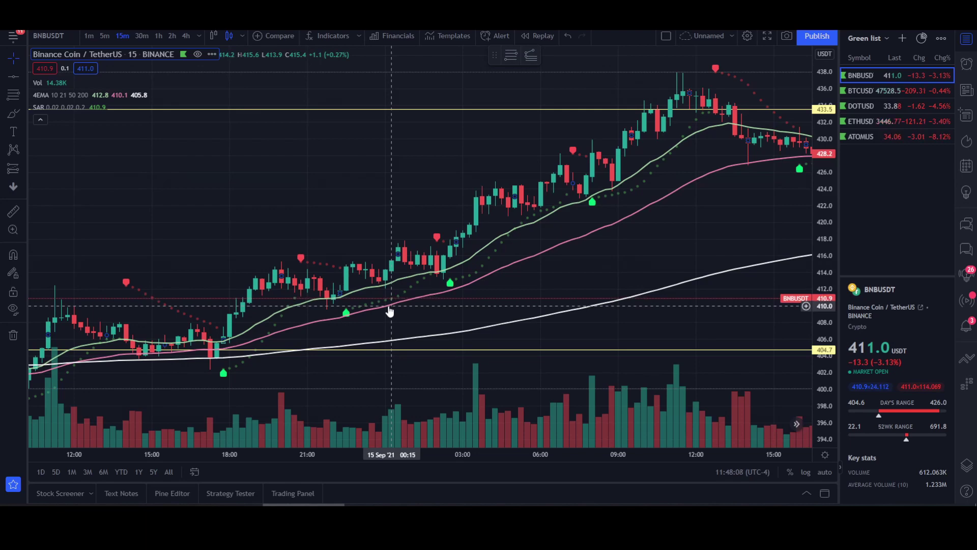
left_click_drag(345, 311, 279, 320)
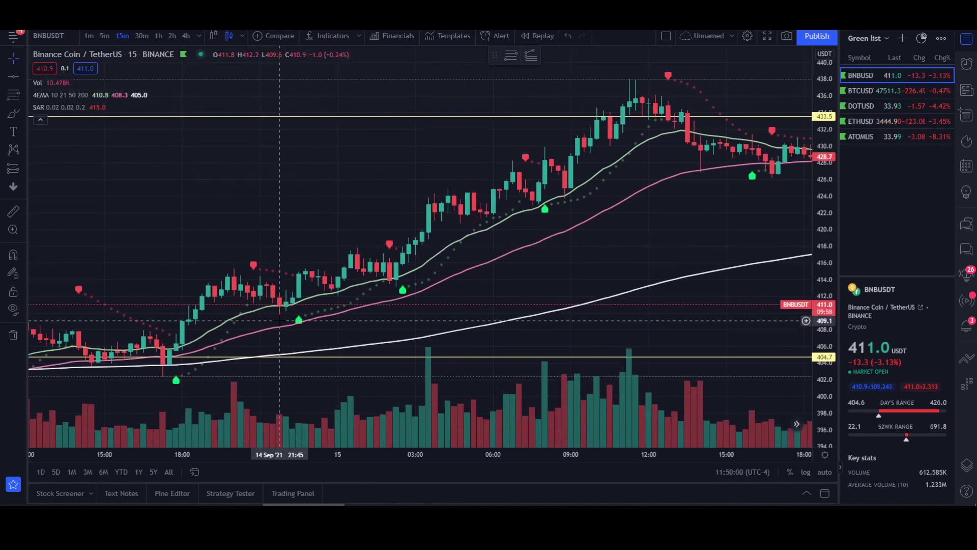
left_click_drag(393, 305, 359, 300)
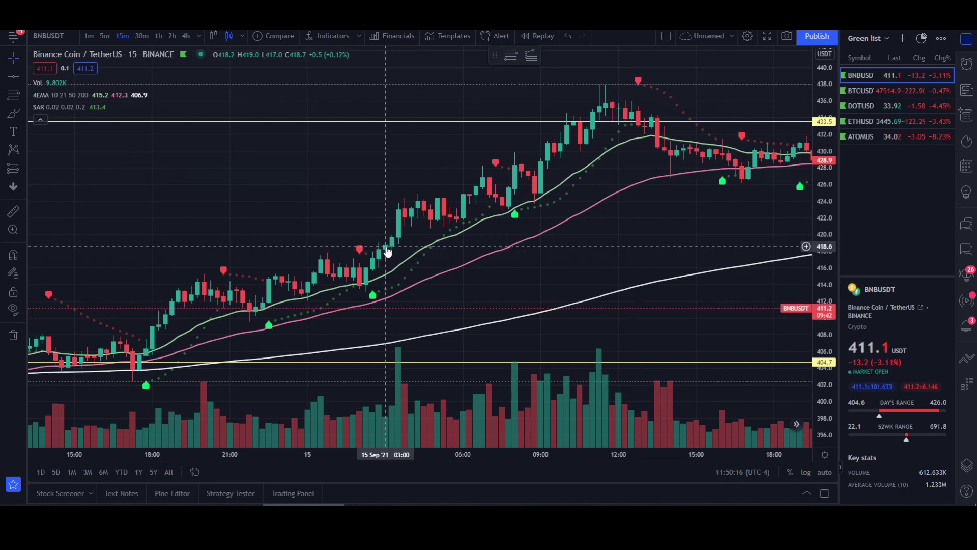
Place a long position at 418.7 with target 7.8 (426.7) and stop 6.0 for R/R 1.3.
left_click(23, 165)
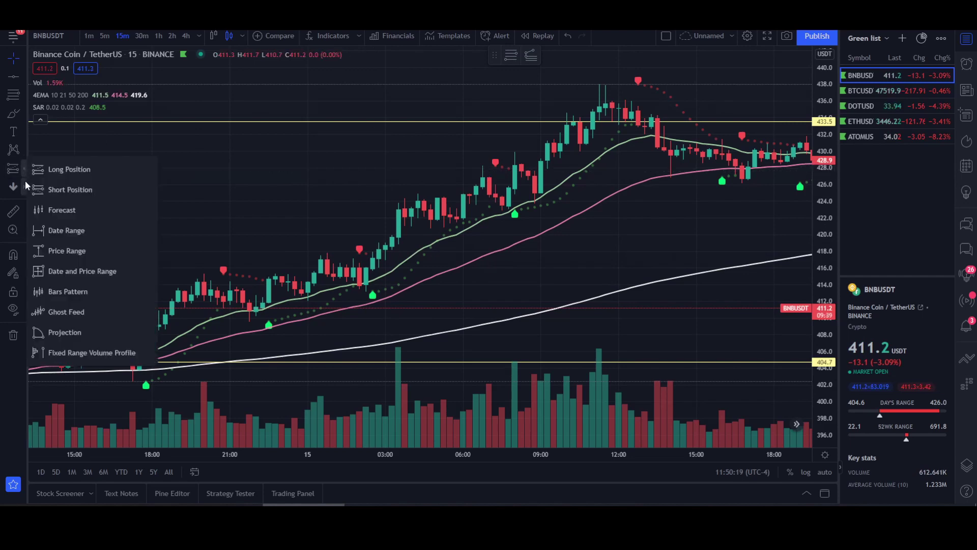
left_click(66, 169)
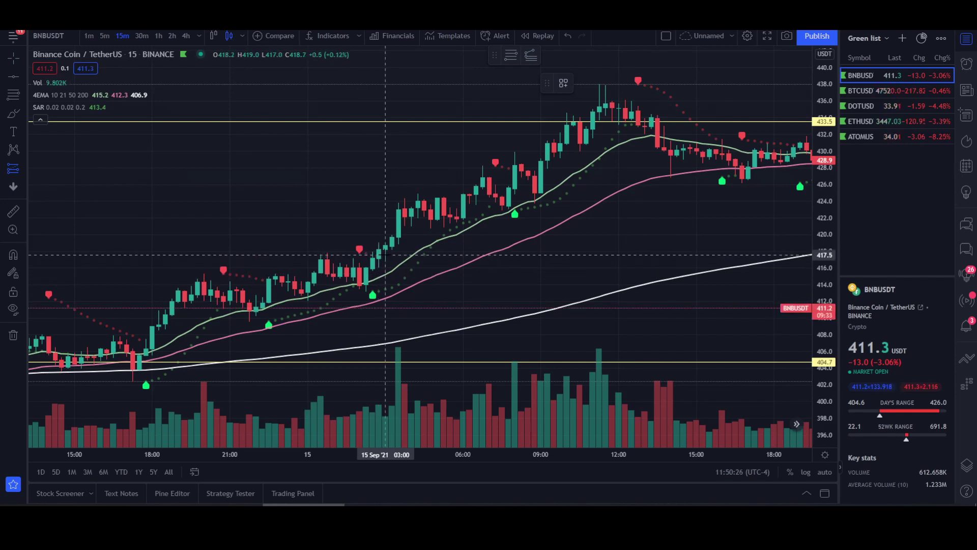
left_click(385, 246)
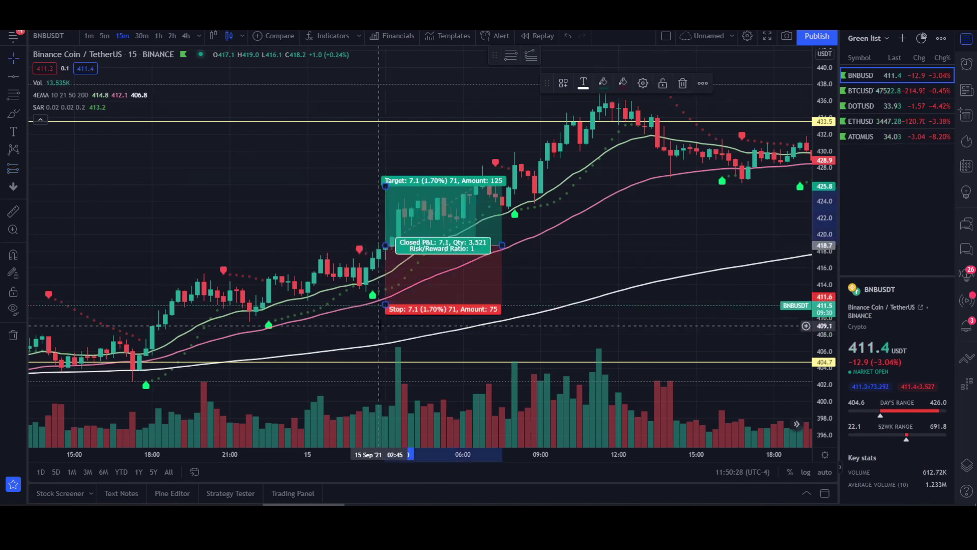
left_click_drag(386, 304, 359, 290)
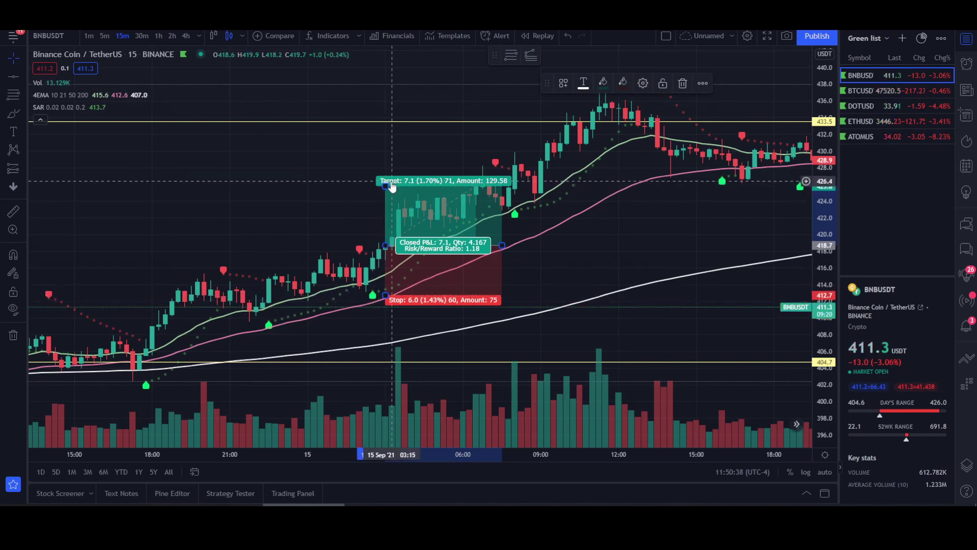
left_click_drag(385, 185, 388, 180)
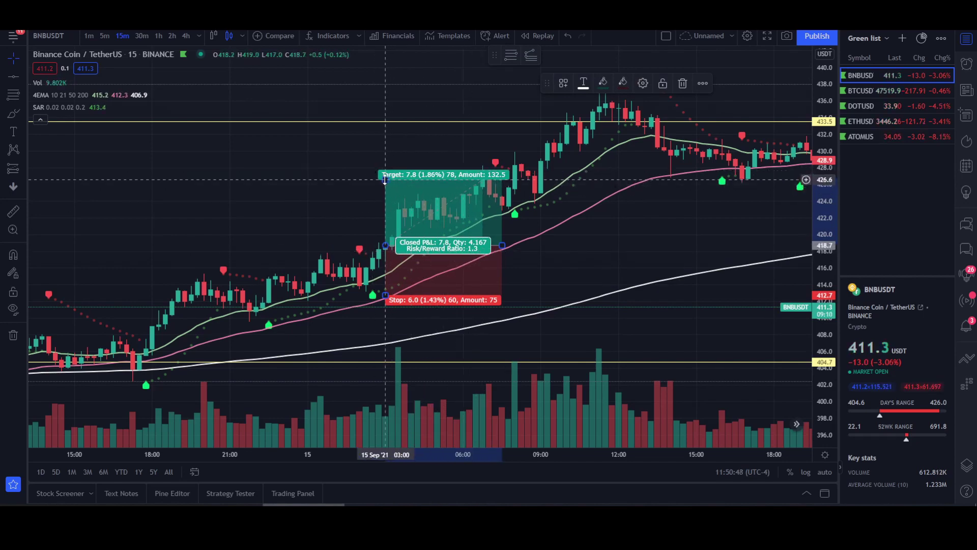
mouse_move(387, 180)
left_mouse_down()
mouse_move(391, 193)
mouse_move(395, 181)
left_mouse_up()
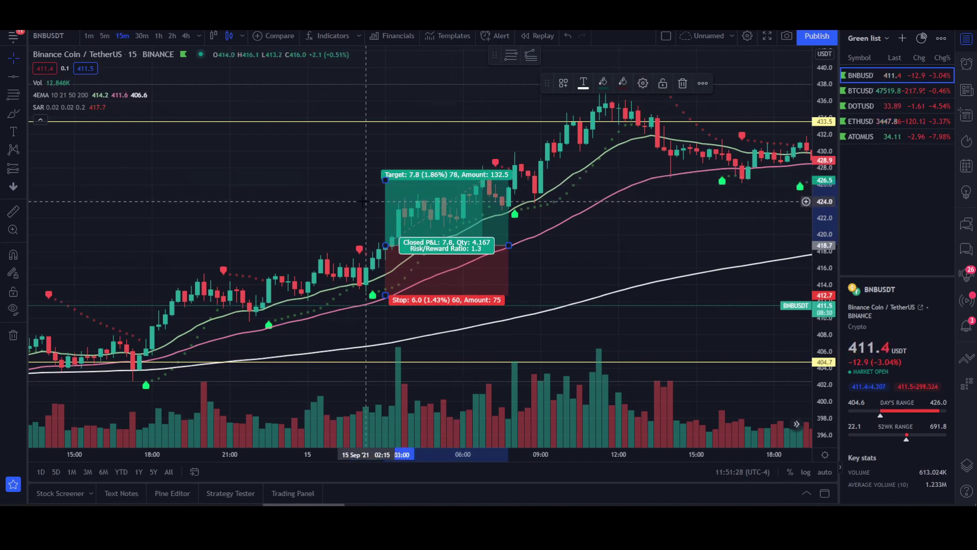
Delete the long-position drawing and pan the BNBUSDT chart toward later candles.
key("Delete")
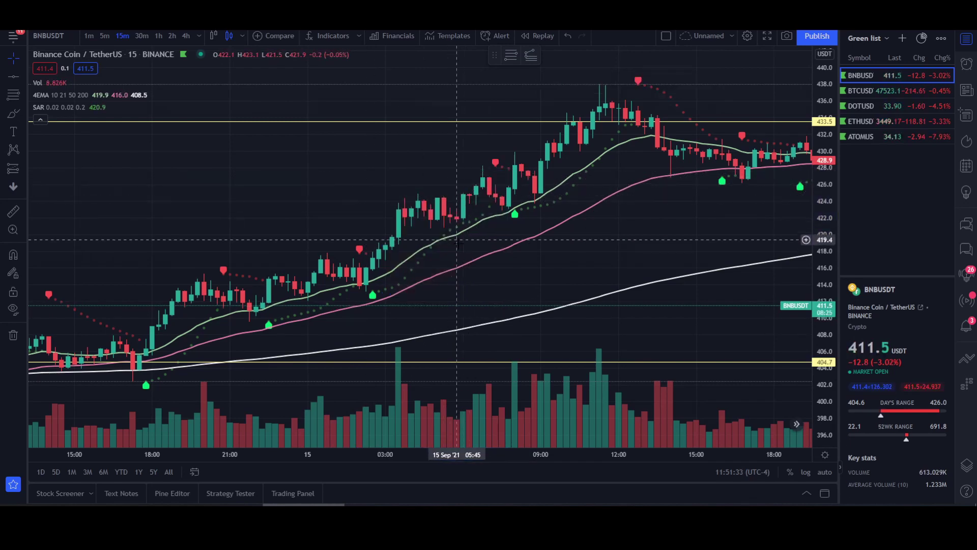
left_click_drag(516, 219, 407, 273)
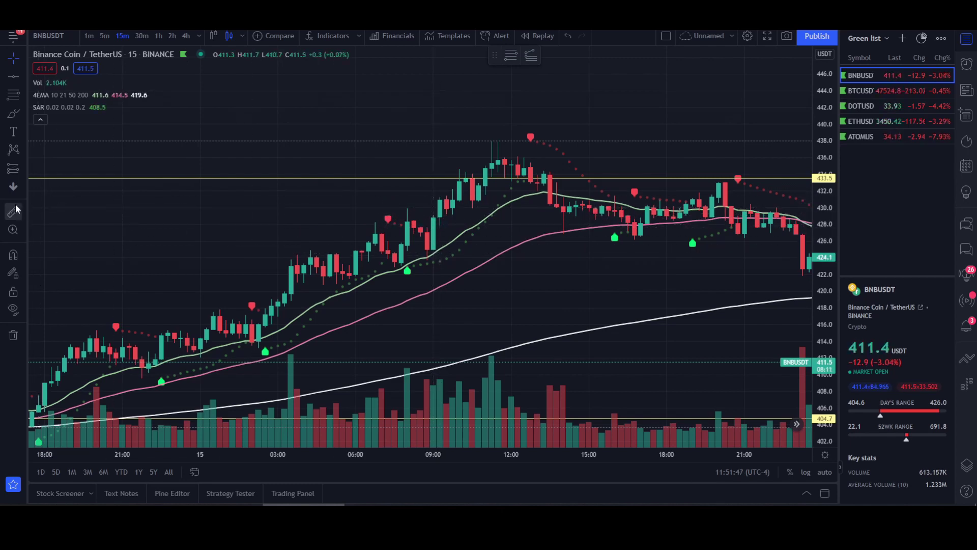
Draw a long position entering at 428.7 on the 09:00 bar, target 436.5 and stop 422.7.
left_click(23, 167)
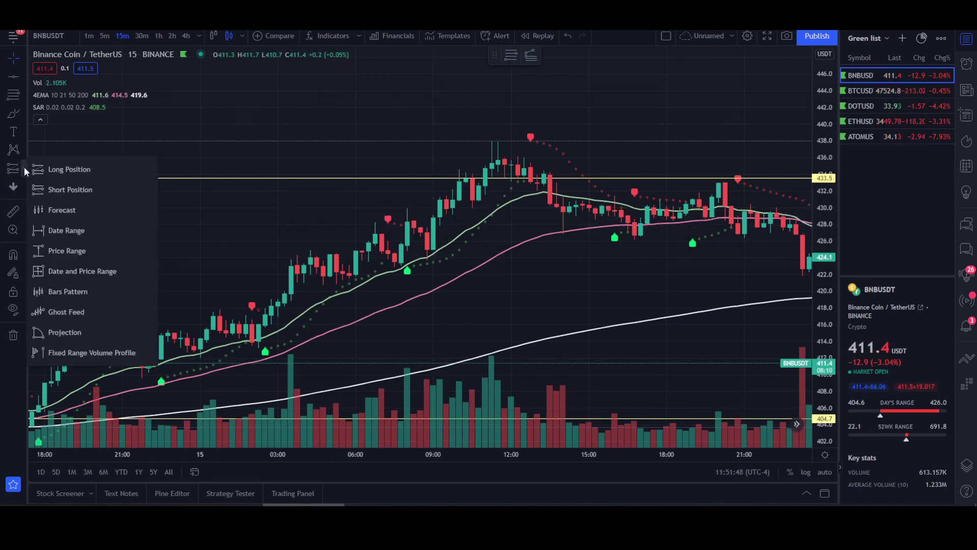
left_click(103, 164)
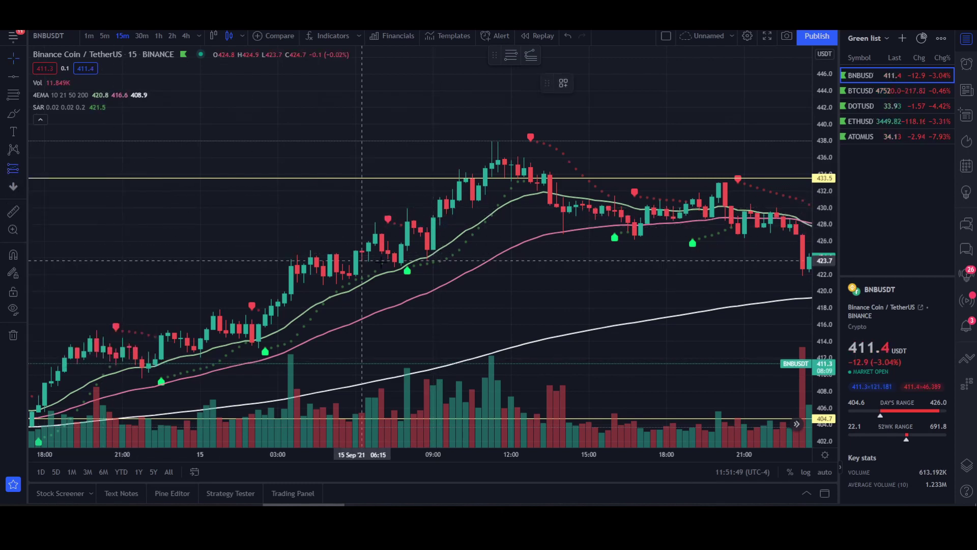
left_click(433, 218)
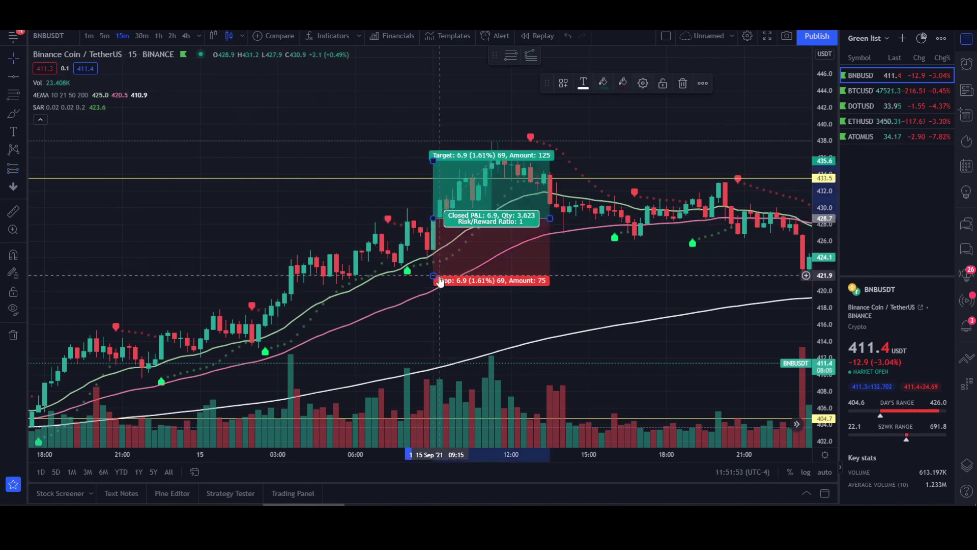
left_click_drag(433, 276, 434, 269)
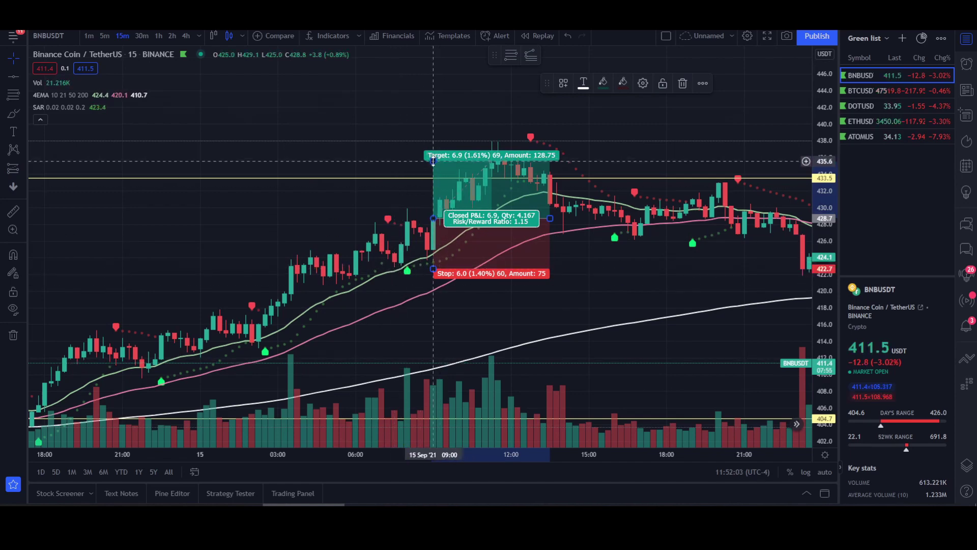
left_click_drag(434, 162, 433, 154)
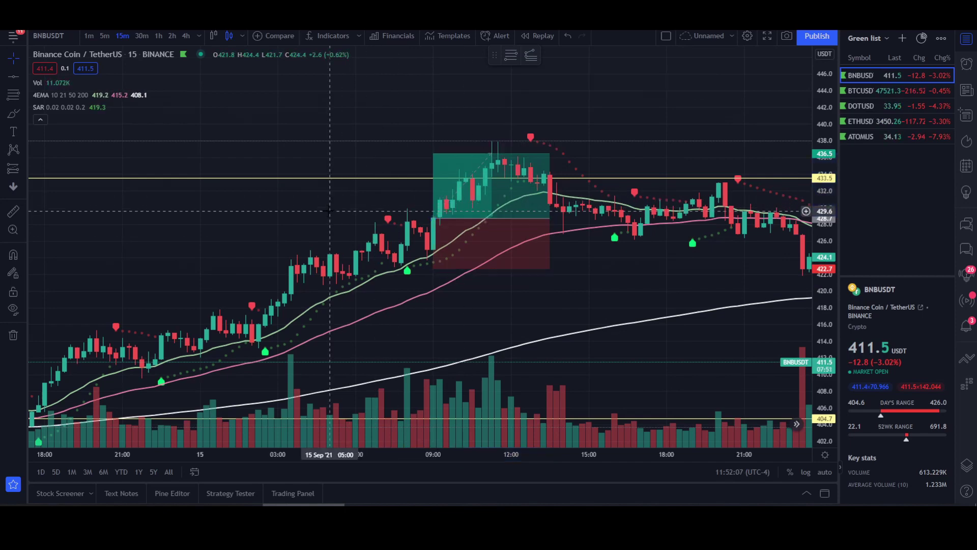
left_click_drag(509, 202, 427, 228)
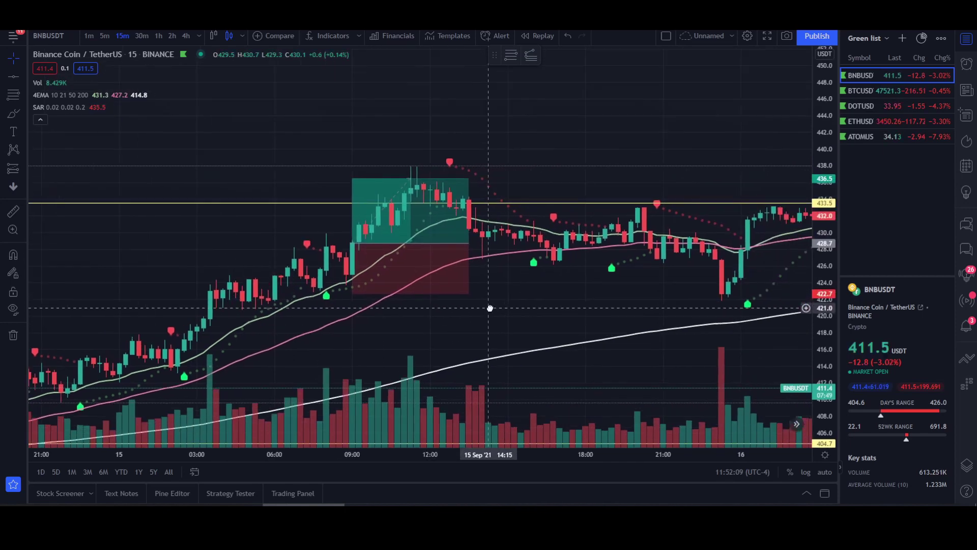
left_click(437, 218)
Delete the long position and pan forward to the 17 Sep sell-off toward 404.7.
key("Delete")
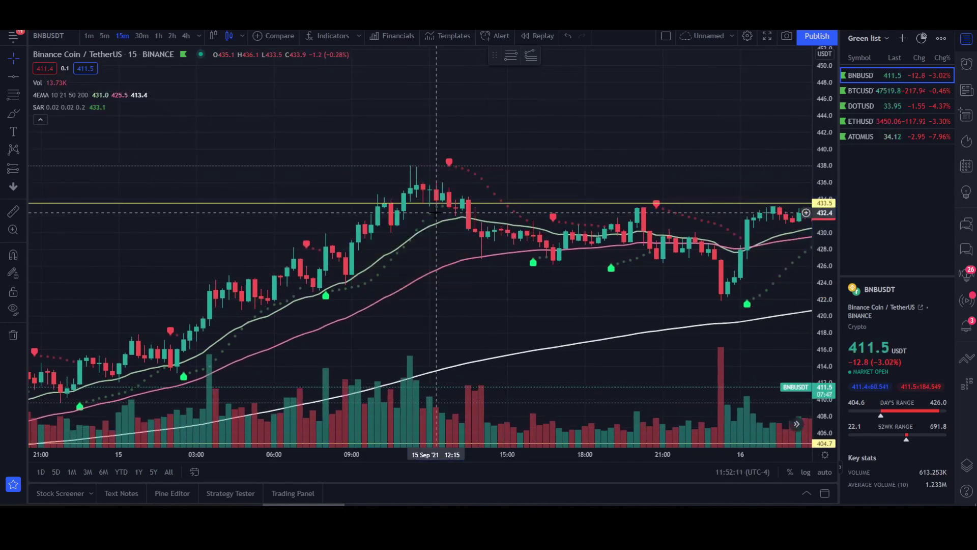
left_click_drag(483, 280, 365, 287)
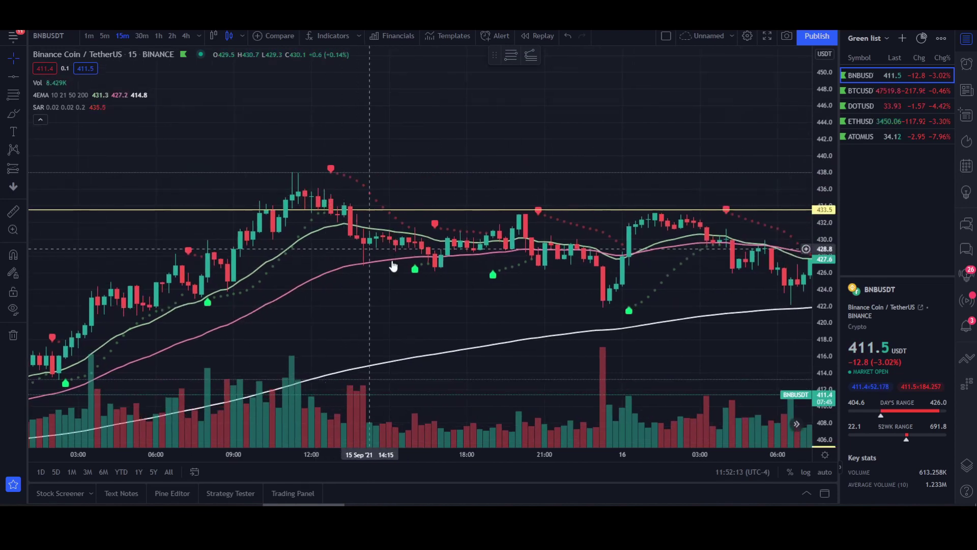
left_click_drag(433, 267, 376, 288)
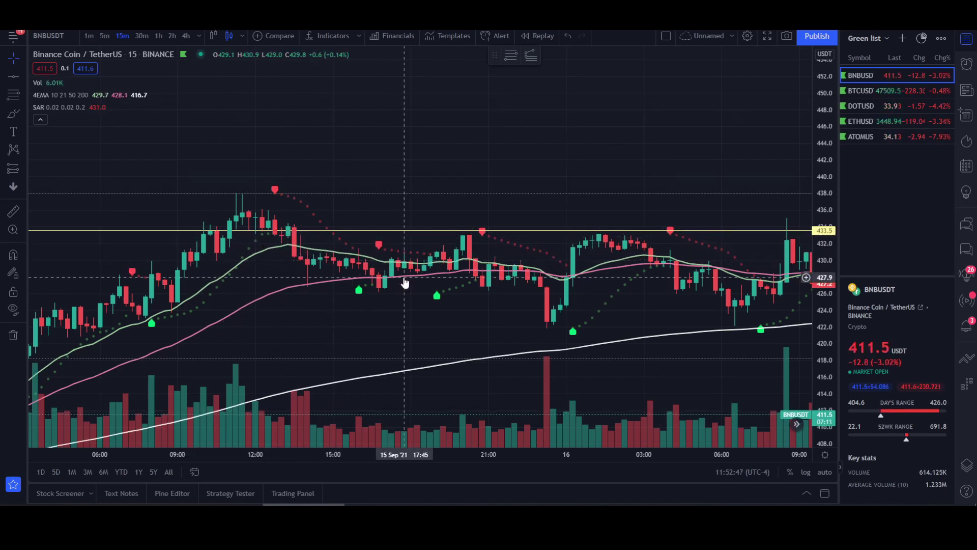
left_click_drag(384, 301, 318, 314)
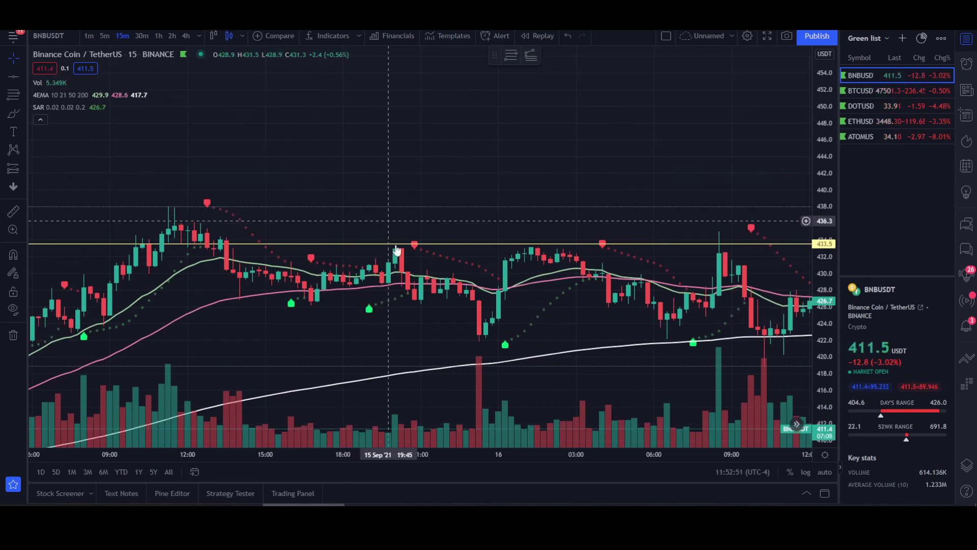
left_click_drag(397, 329, 271, 308)
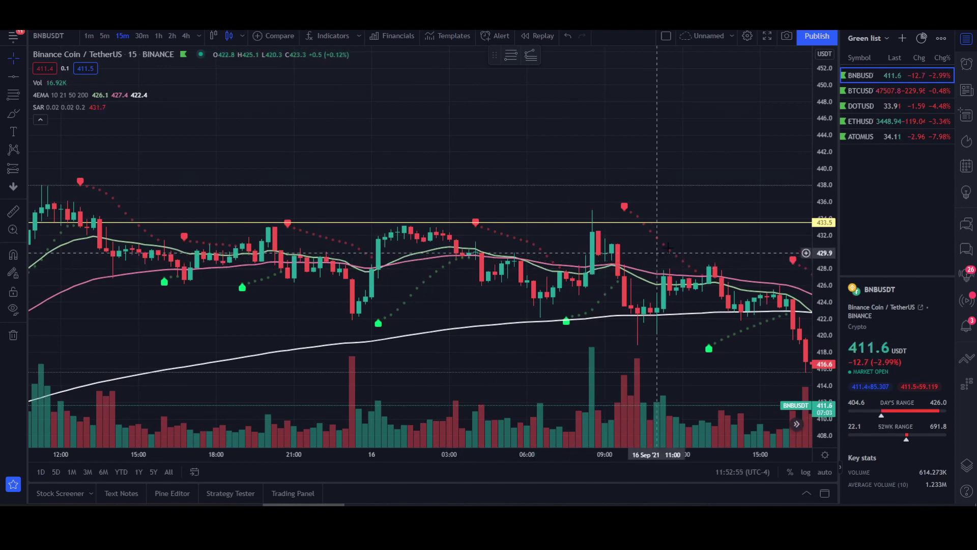
left_click_drag(593, 266, 328, 164)
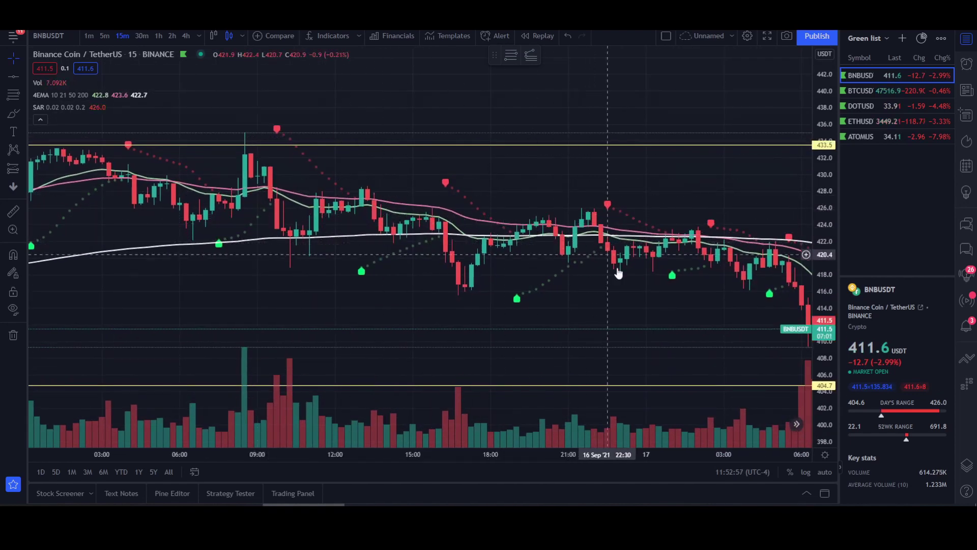
left_click_drag(619, 270, 281, 203)
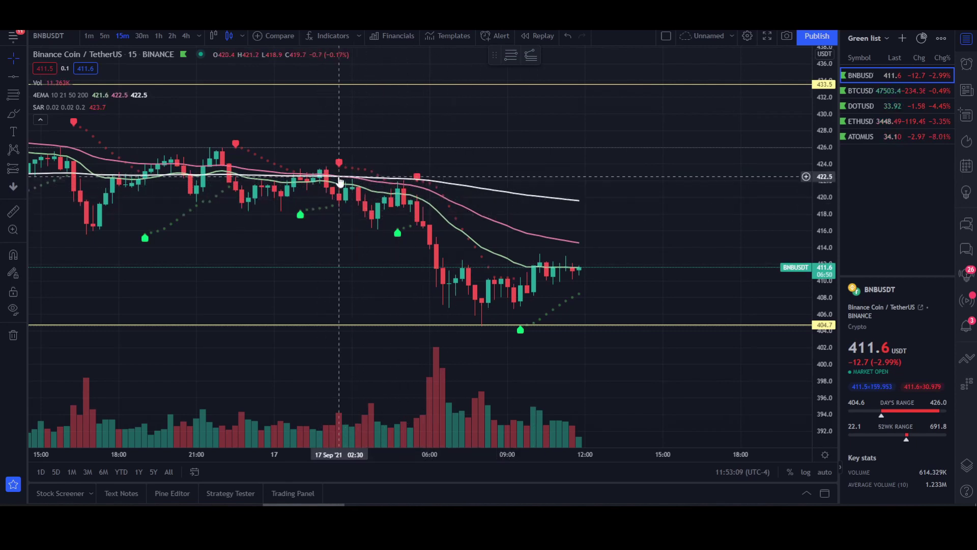
left_click_drag(357, 176, 350, 176)
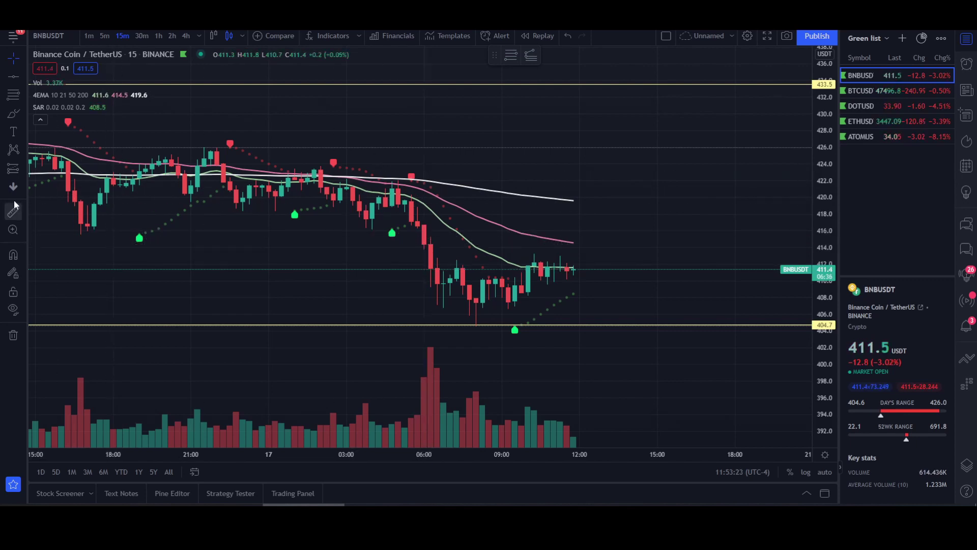
Place a short position entering at 414.3 and set its initial stop and target.
left_click(23, 164)
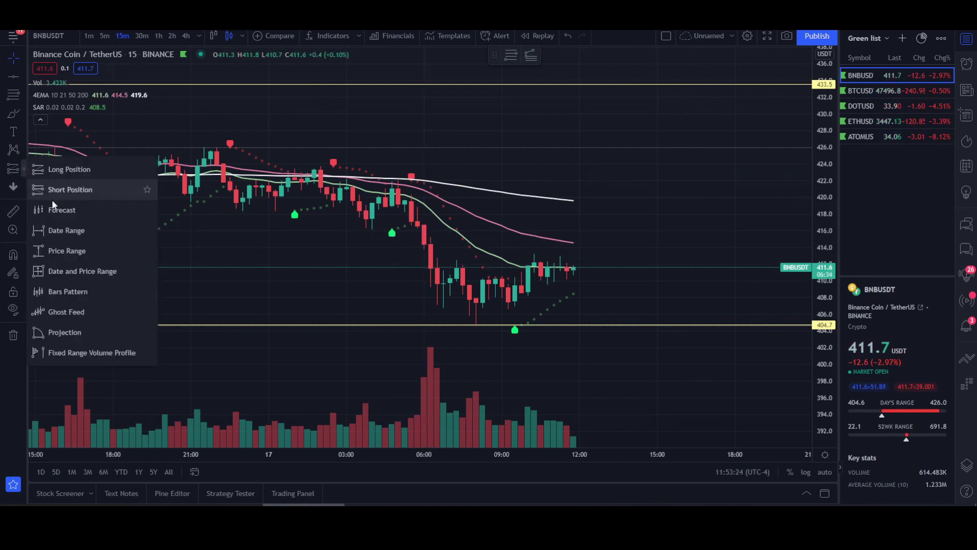
left_click(81, 190)
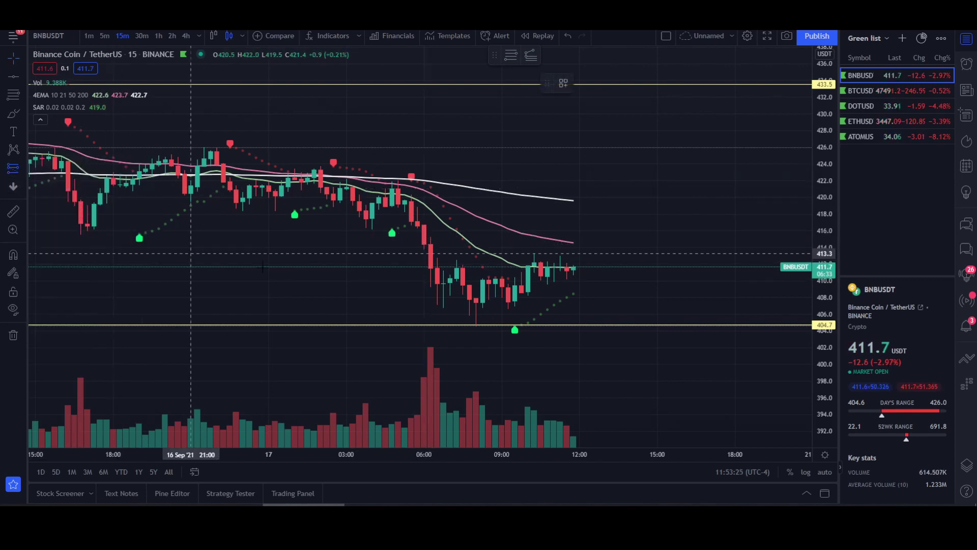
left_click(424, 244)
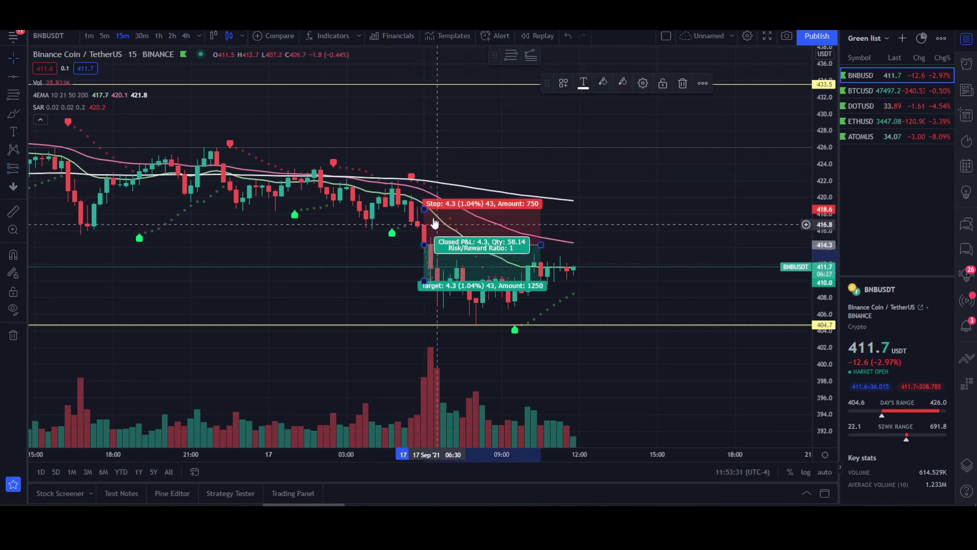
mouse_move(425, 209)
left_mouse_down()
mouse_move(425, 232)
mouse_move(430, 181)
left_mouse_up()
left_click_drag(424, 281, 422, 325)
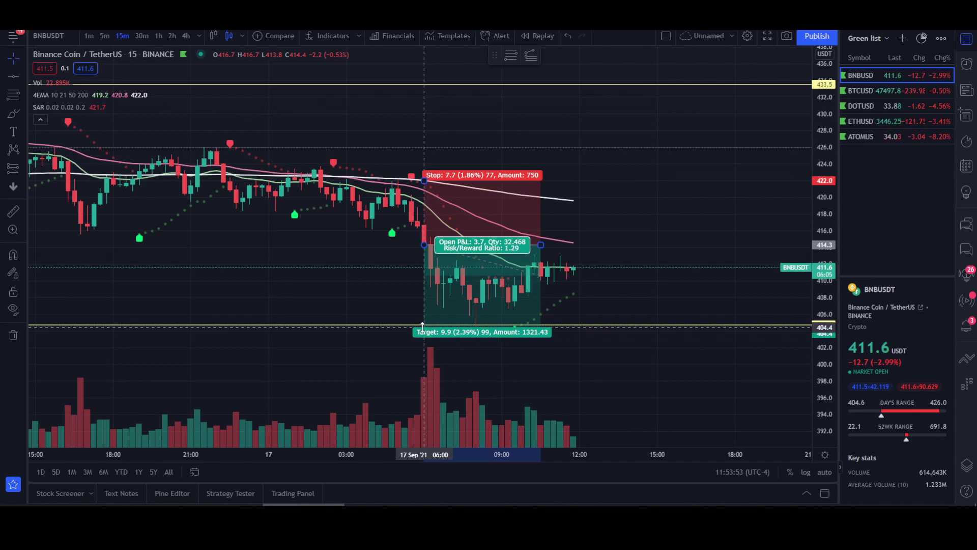
Recentre the chart and fine-tune the stop to 422.1 and the target to 406.0.
left_click_drag(683, 218, 711, 164)
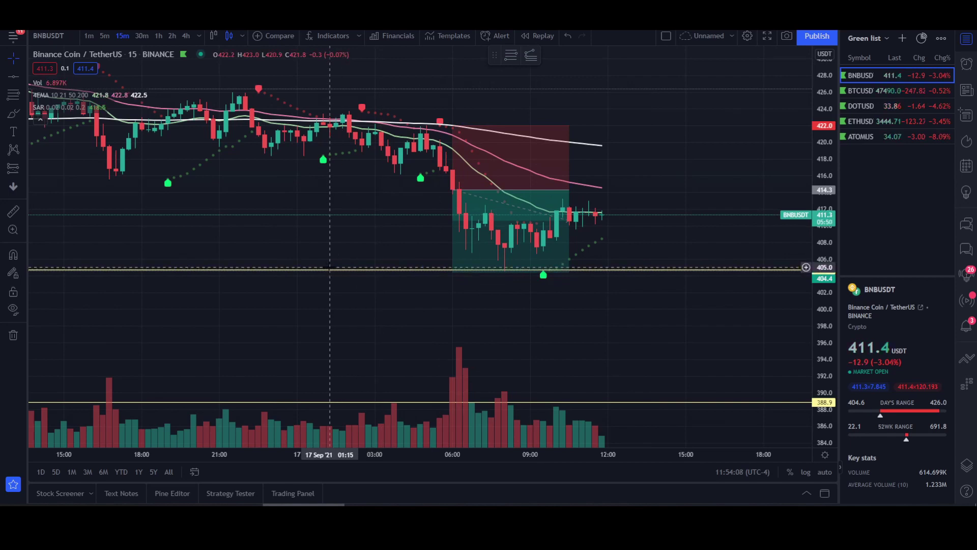
left_click_drag(361, 267, 298, 239)
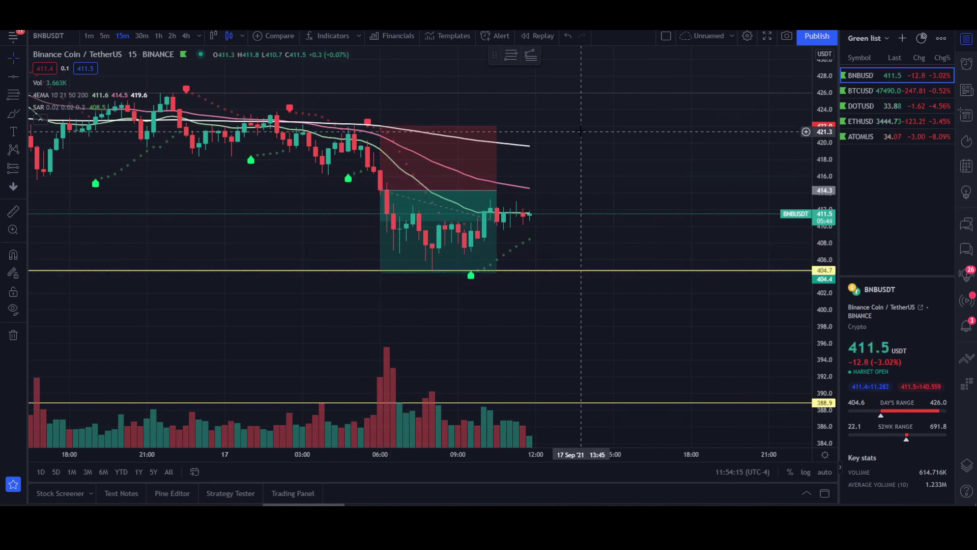
mouse_move(387, 196)
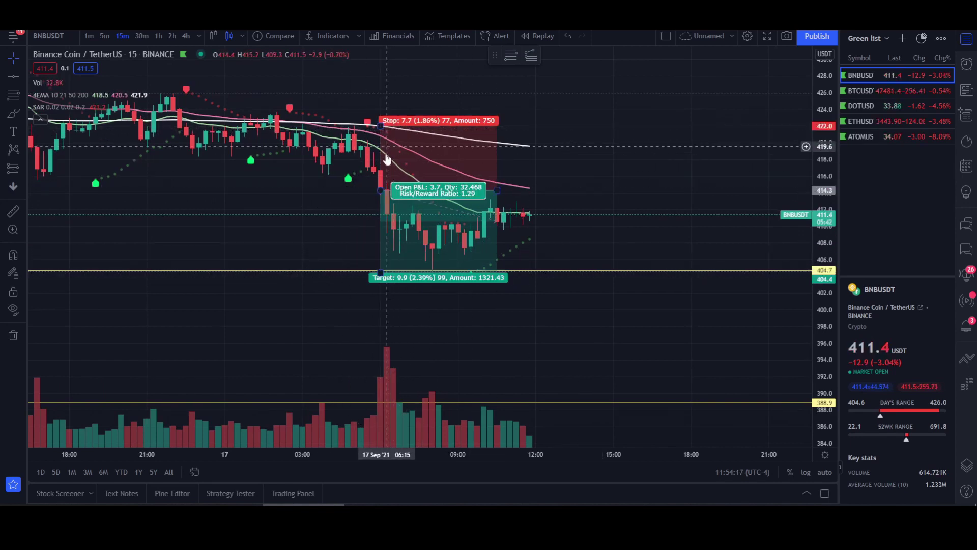
left_click_drag(382, 125, 381, 125)
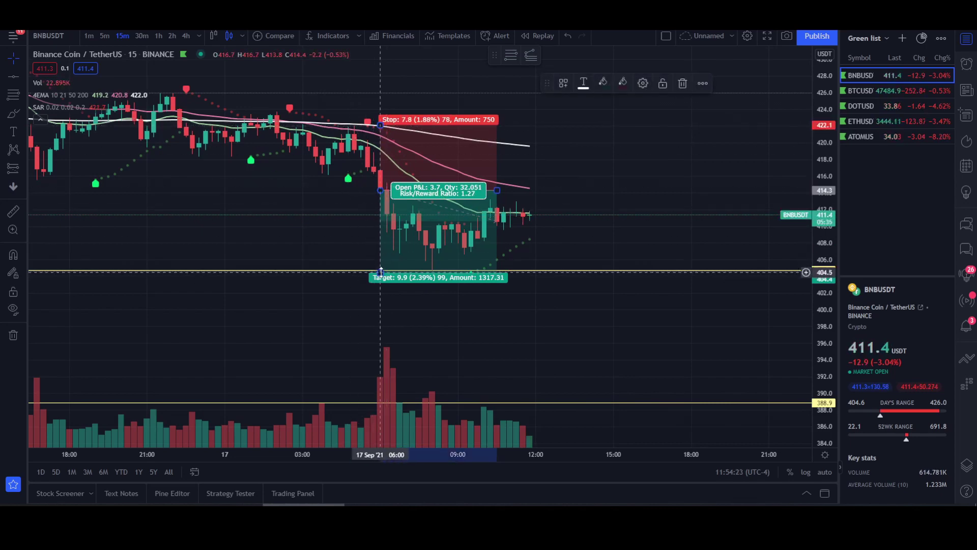
left_click_drag(382, 269, 383, 258)
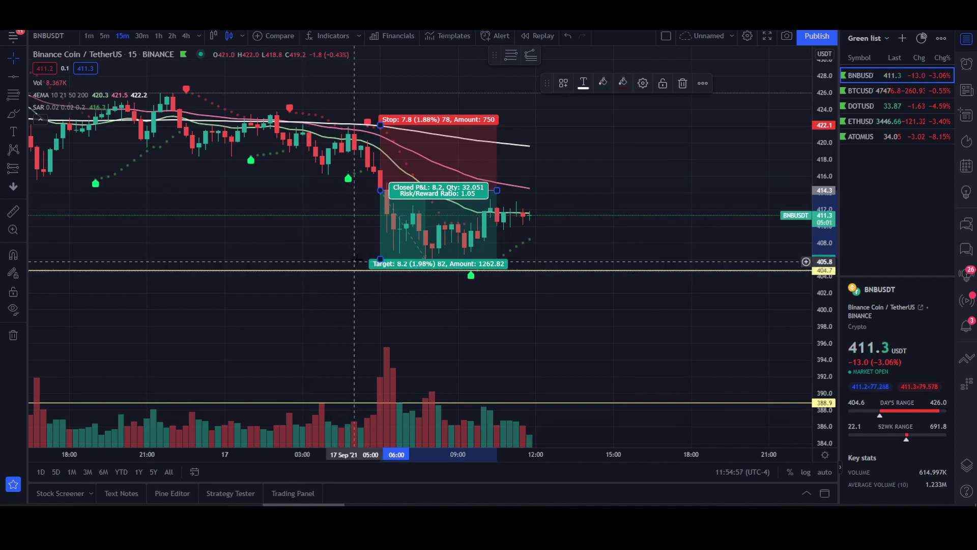
mouse_move(380, 257)
left_mouse_down()
mouse_move(378, 276)
mouse_move(383, 259)
left_mouse_up()
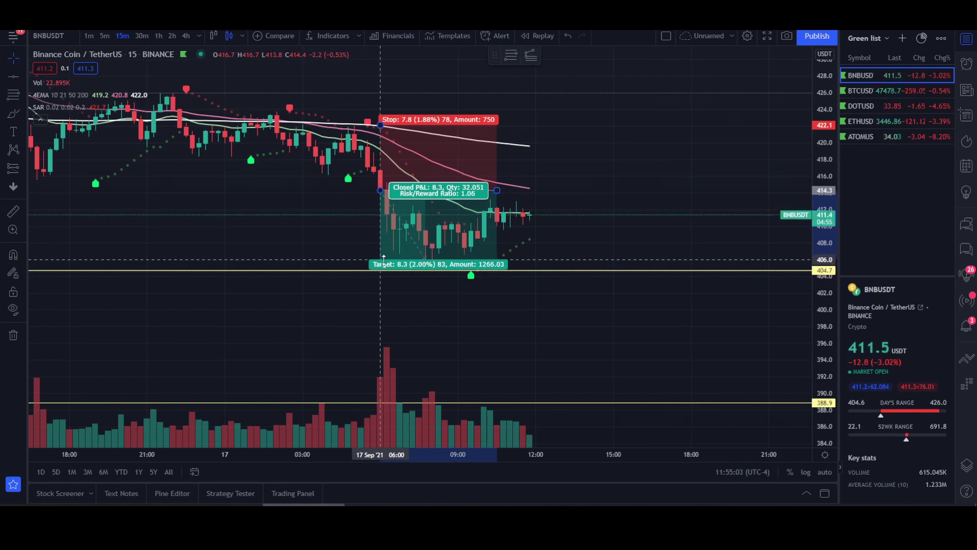
left_click(381, 310)
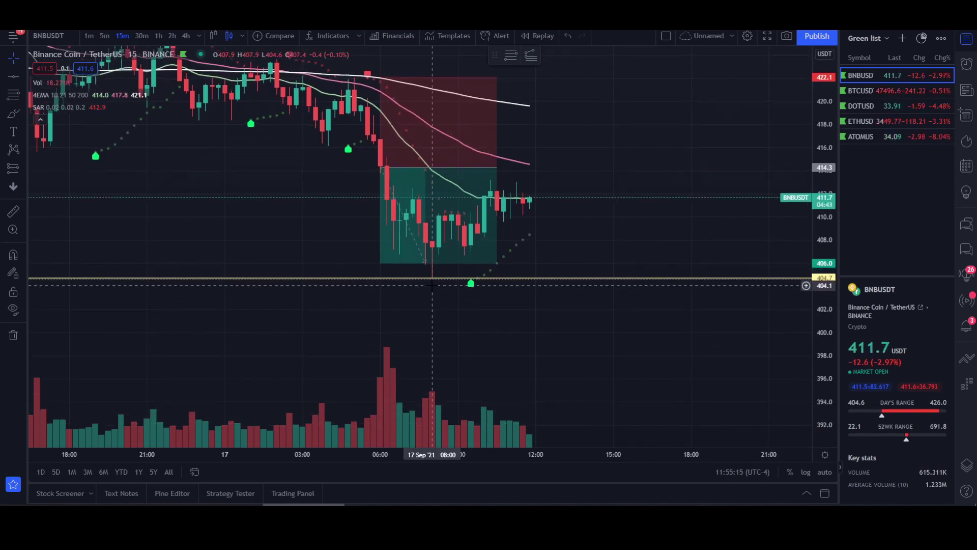
Delete the BNBUSDT short-position drawing from the chart.
left_click_drag(509, 344, 489, 360)
left_click(439, 168)
key("Delete")
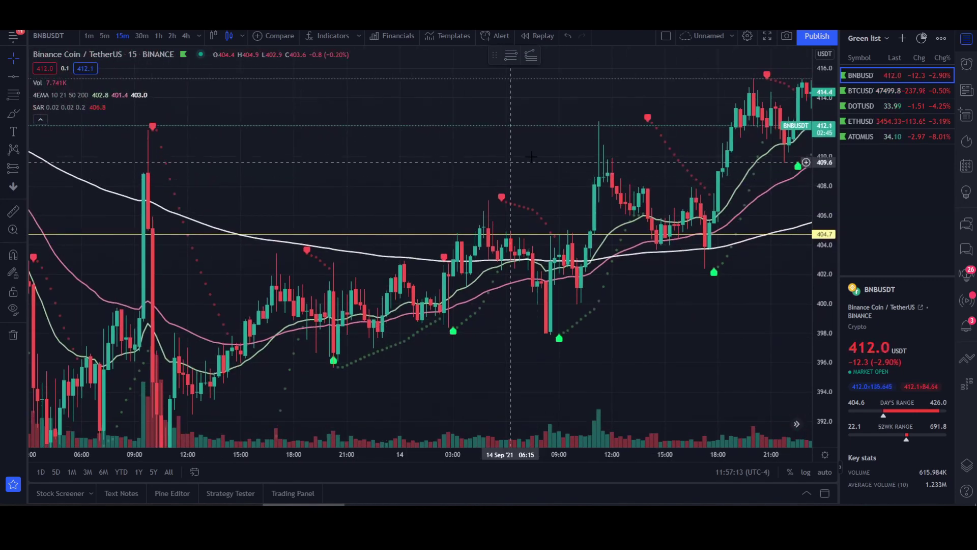
Pan across the BNBUSDT candles, then load BTCUSDT from the Green list watchlist.
left_click_drag(751, 132, 359, 238)
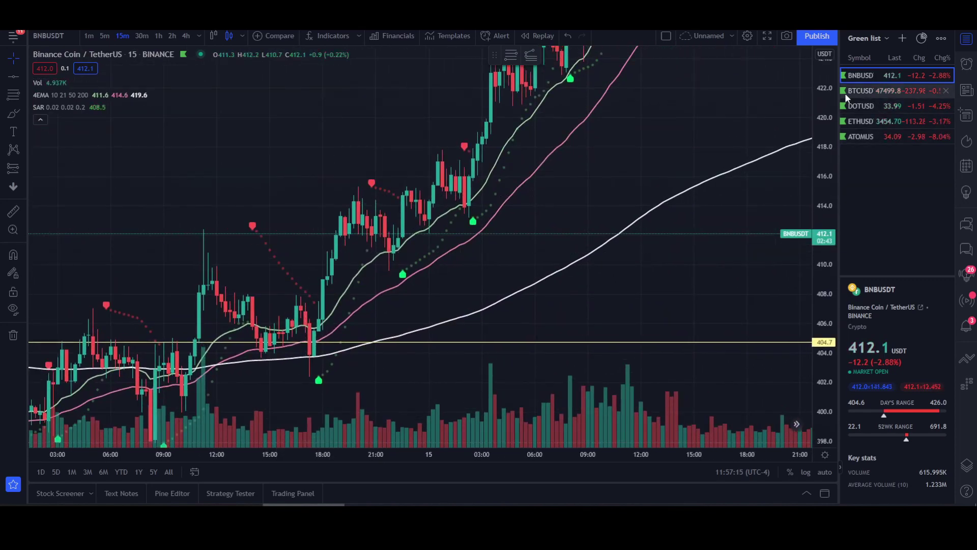
left_click_drag(728, 224, 213, 127)
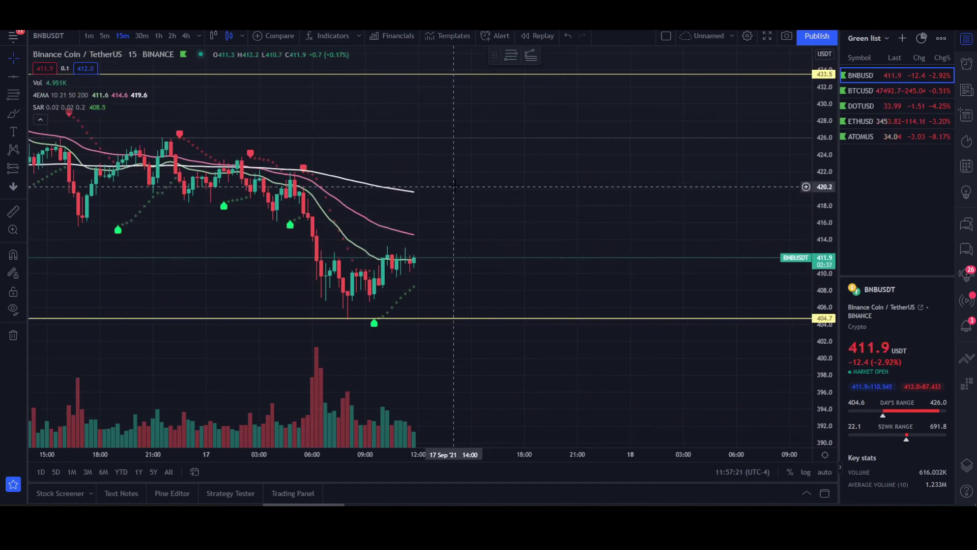
left_click_drag(308, 208, 437, 199)
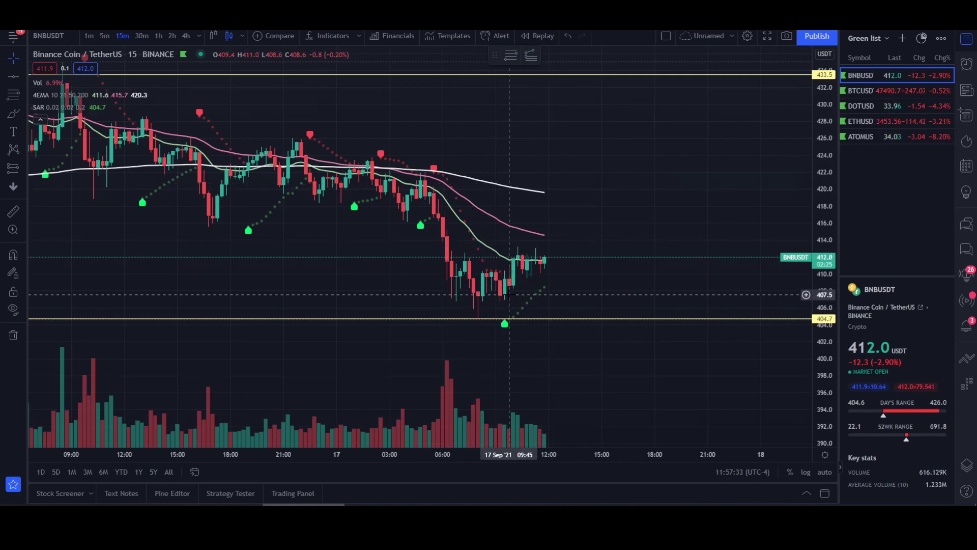
left_click(863, 94)
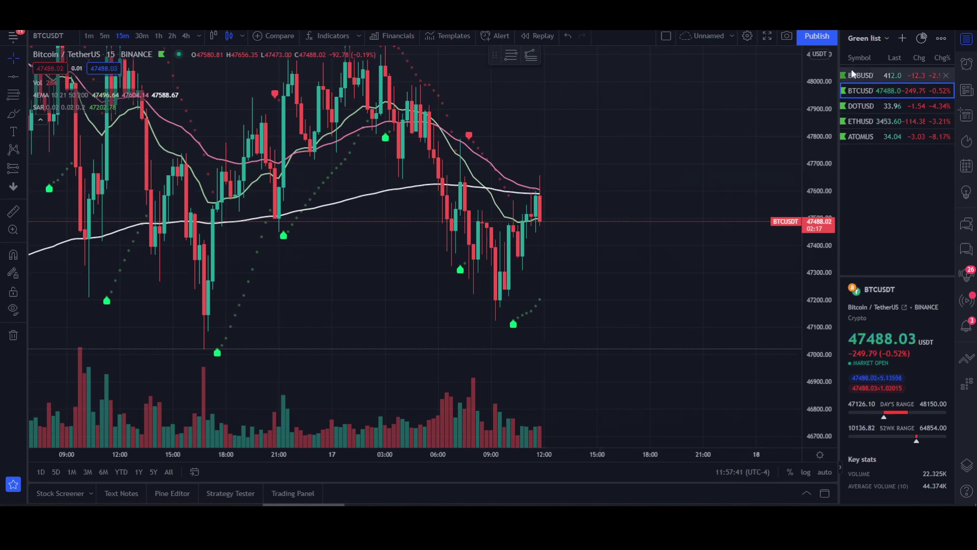
Load DOTUSDT from the watchlist and recentre its candles.
left_click(871, 104)
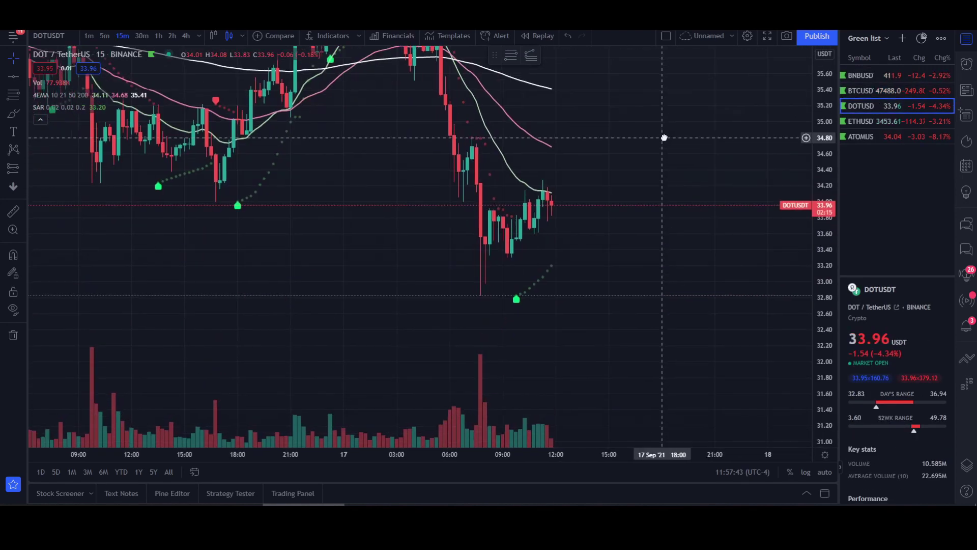
left_click_drag(551, 357, 565, 250)
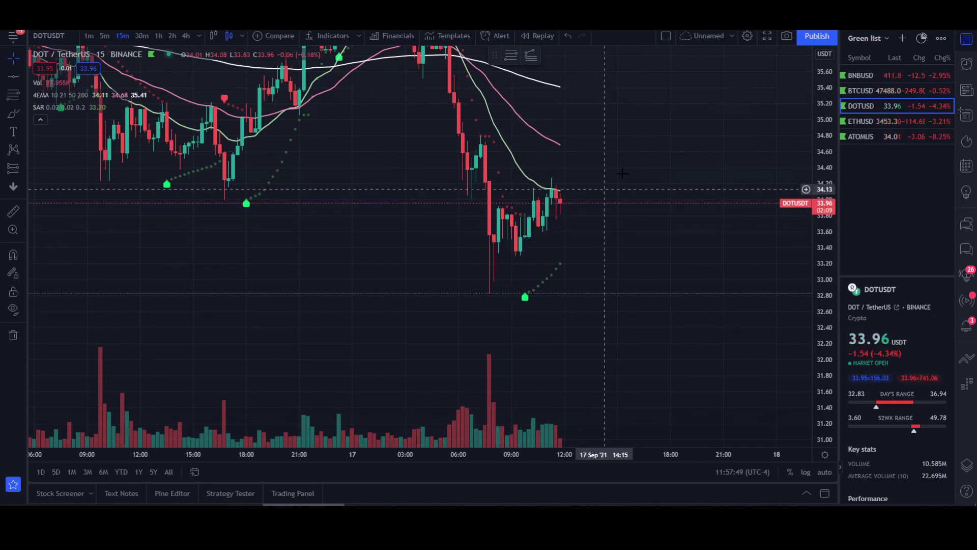
left_click_drag(578, 212, 562, 227)
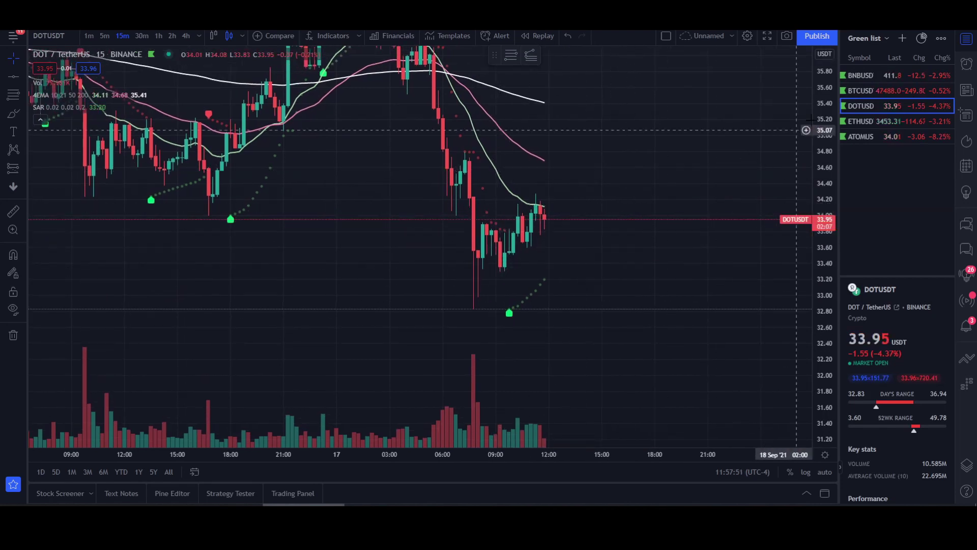
Load the ETHUSDT chart and zoom out to show several days of history.
left_click(875, 120)
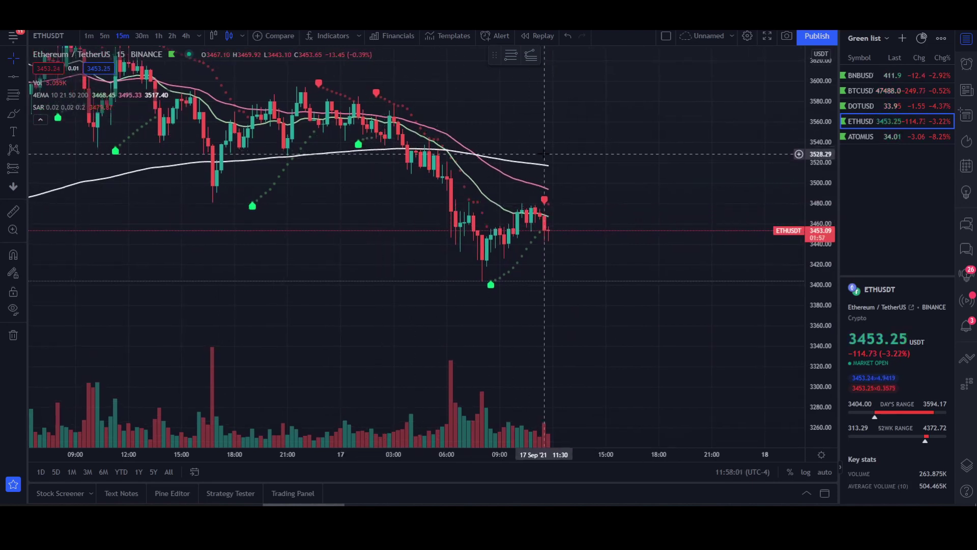
scroll(733, 109, "down", 5)
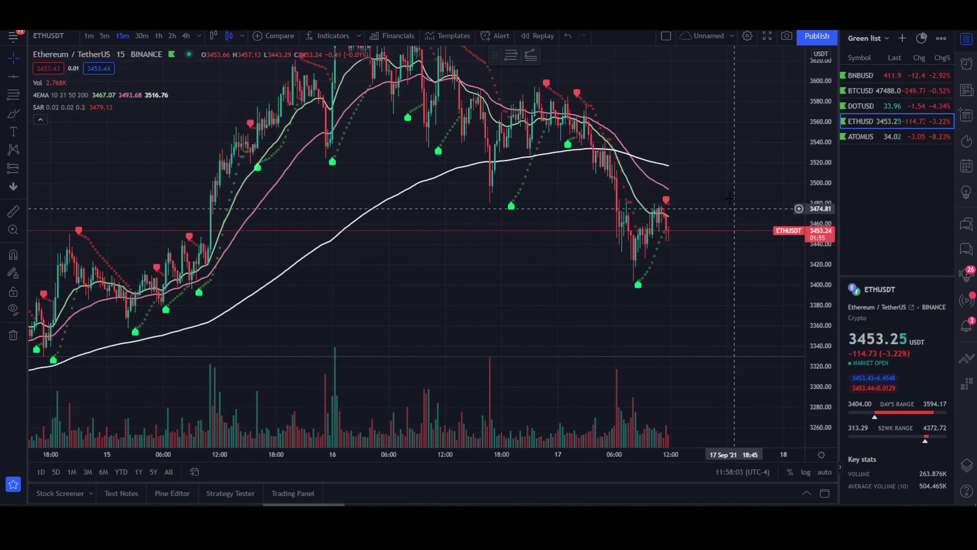
scroll(735, 109, "down", 5)
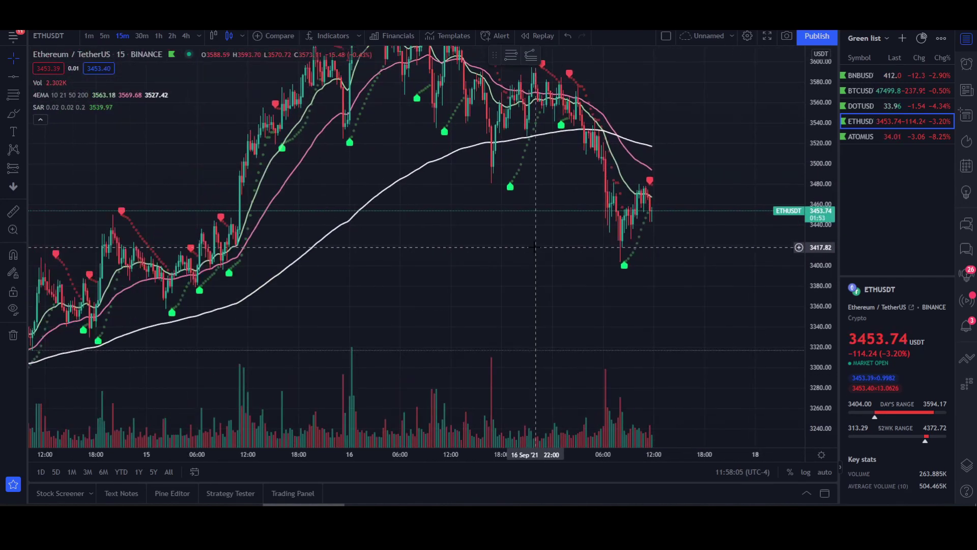
left_click_drag(577, 278, 505, 300)
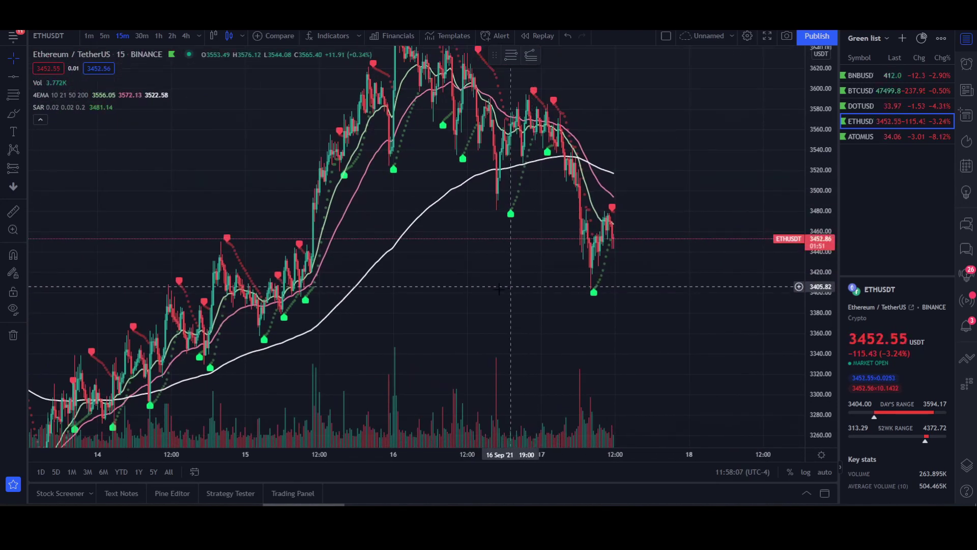
Switch ETHUSDT to 4-hour candles and mark a horizontal level at 3344.88.
left_click(185, 37)
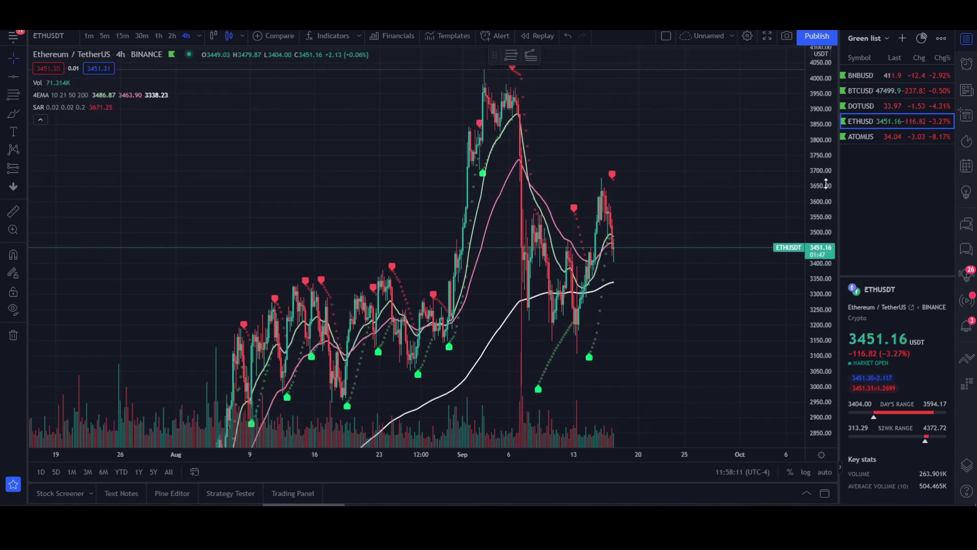
scroll(445, 275, "up", 5)
left_click_drag(780, 285, 774, 249)
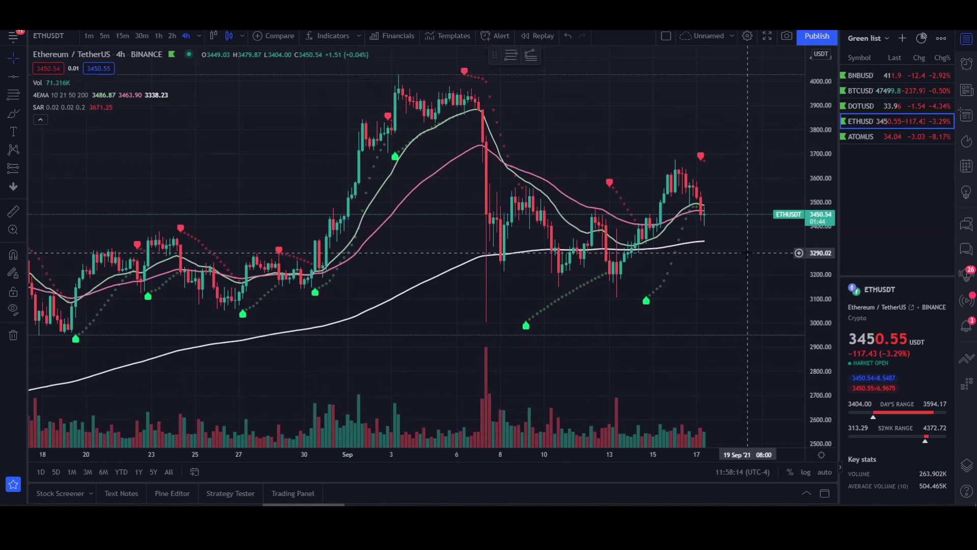
left_click(11, 76)
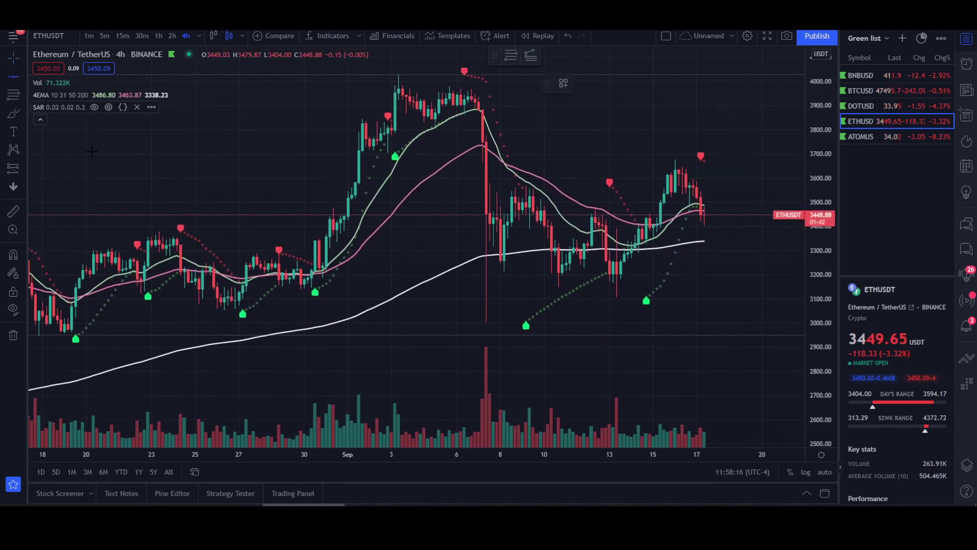
left_click(392, 240)
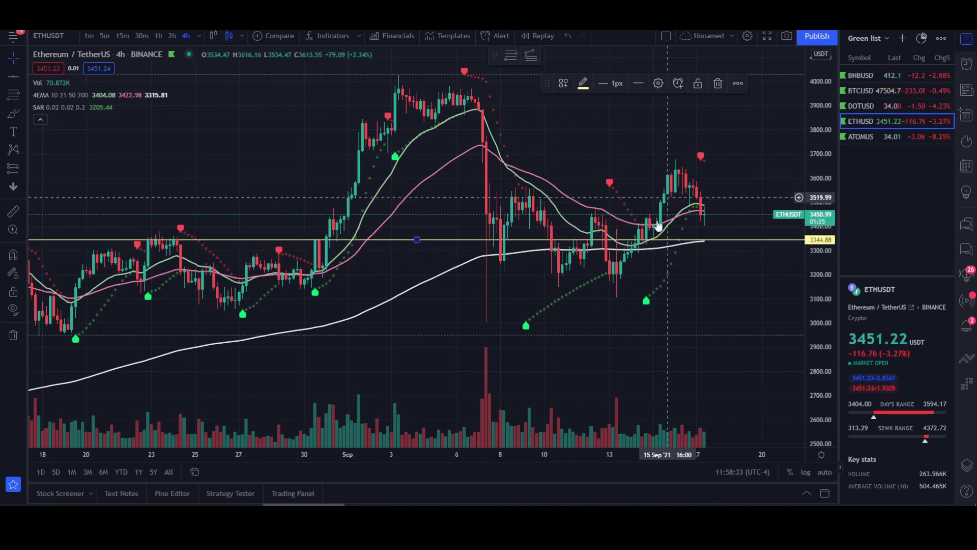
Pan through the price history and switch the chart to 1-hour candles.
left_click_drag(701, 254, 741, 254)
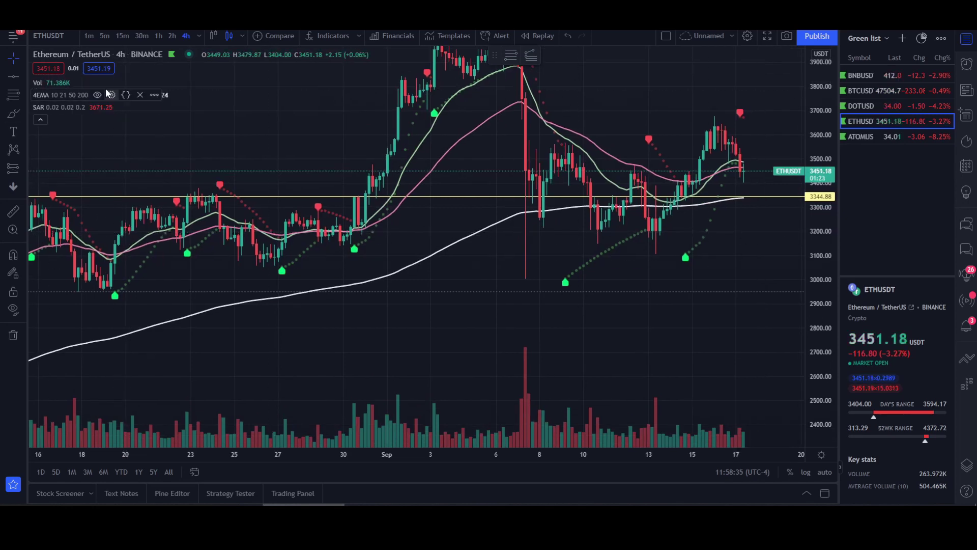
left_click_drag(238, 135, 216, 180)
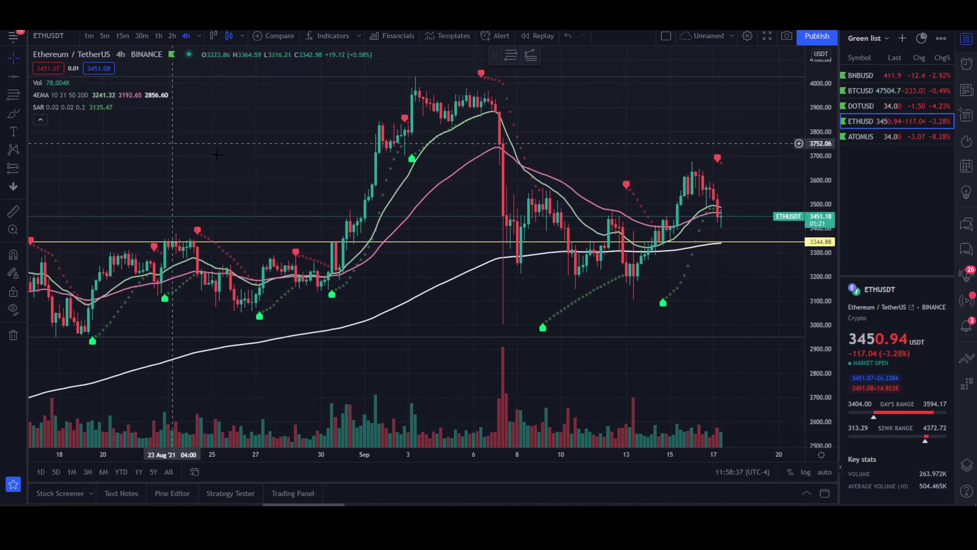
left_click_drag(292, 153, 244, 171)
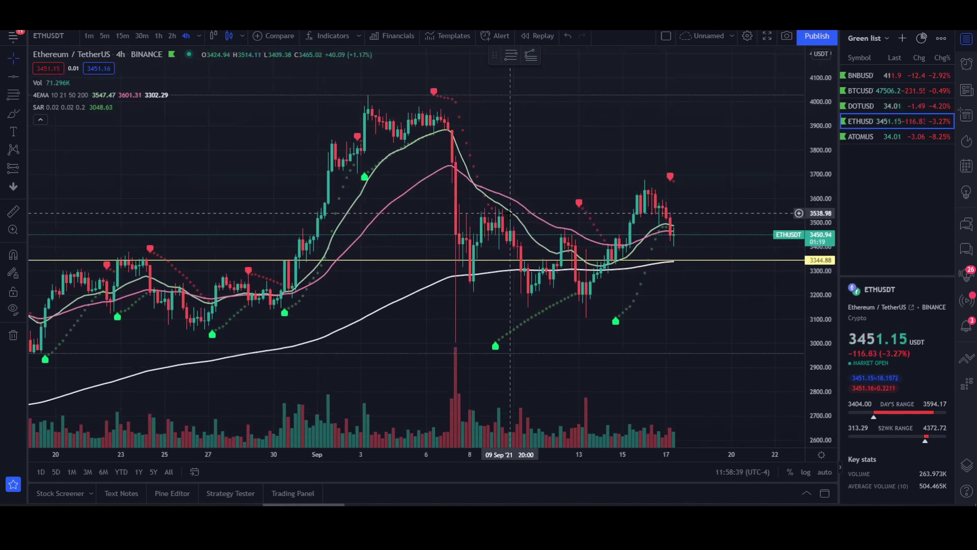
mouse_move(458, 277)
left_mouse_down()
mouse_move(451, 249)
mouse_move(451, 271)
left_mouse_up()
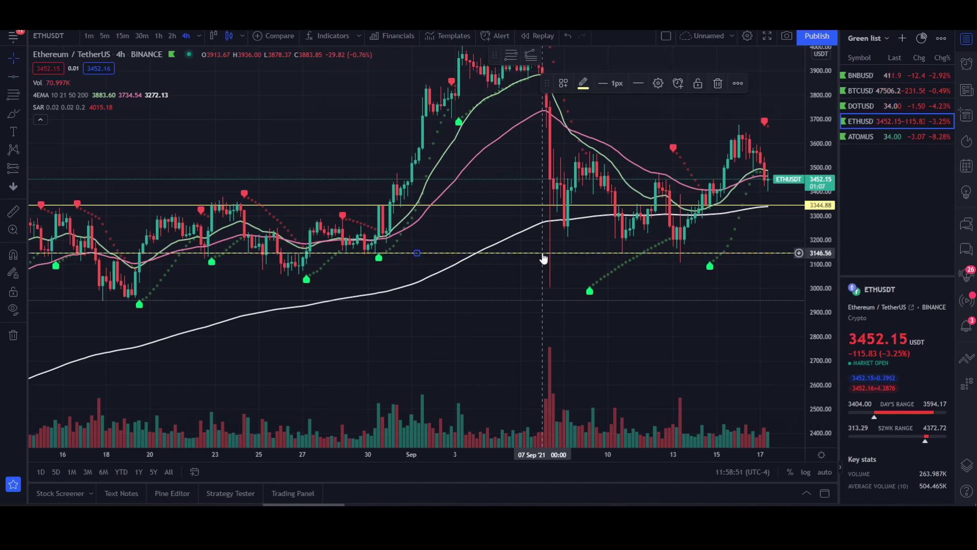
left_click(161, 37)
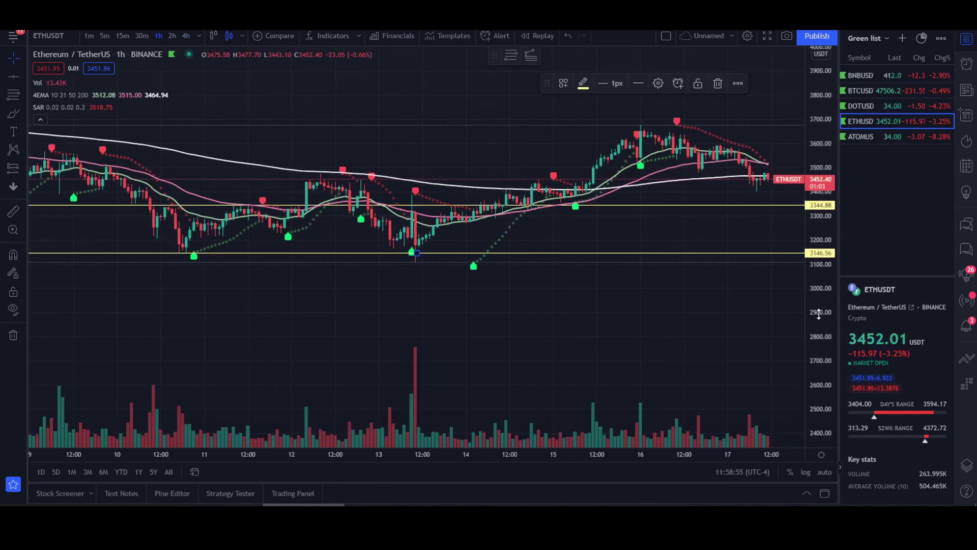
left_click_drag(818, 314, 819, 295)
scroll(622, 260, "down", 3)
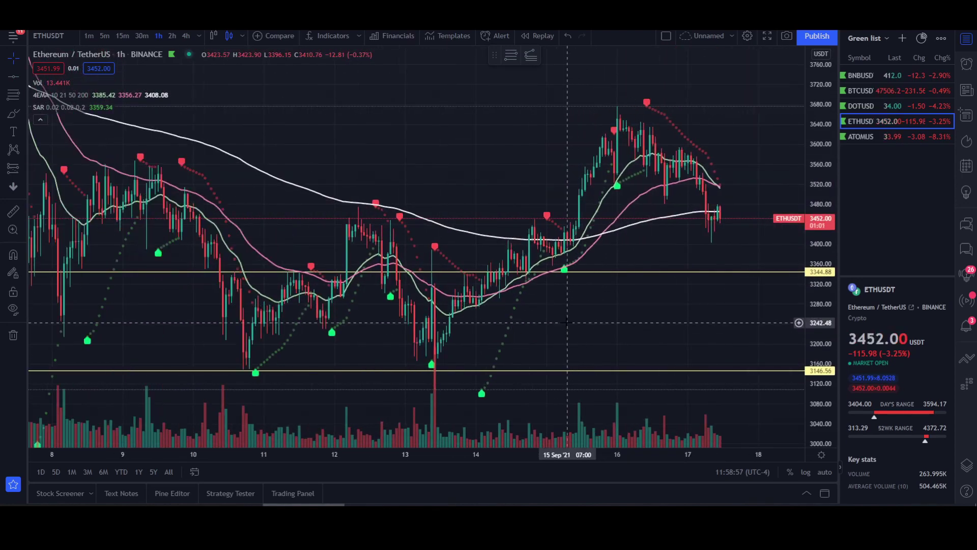
Mark a horizontal level at 3449.80 beside the current ETHUSDT price.
left_click_drag(567, 322, 540, 331)
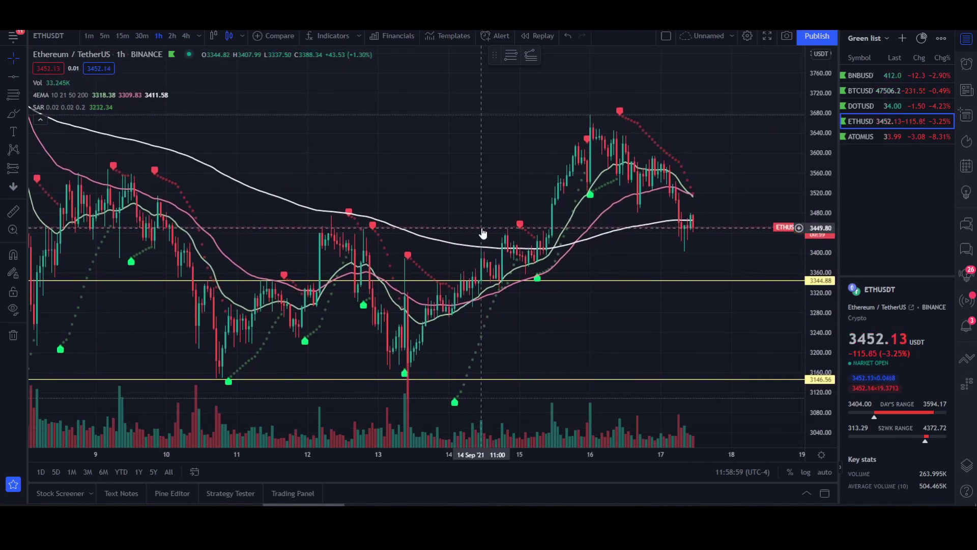
scroll(474, 232, "left", 3)
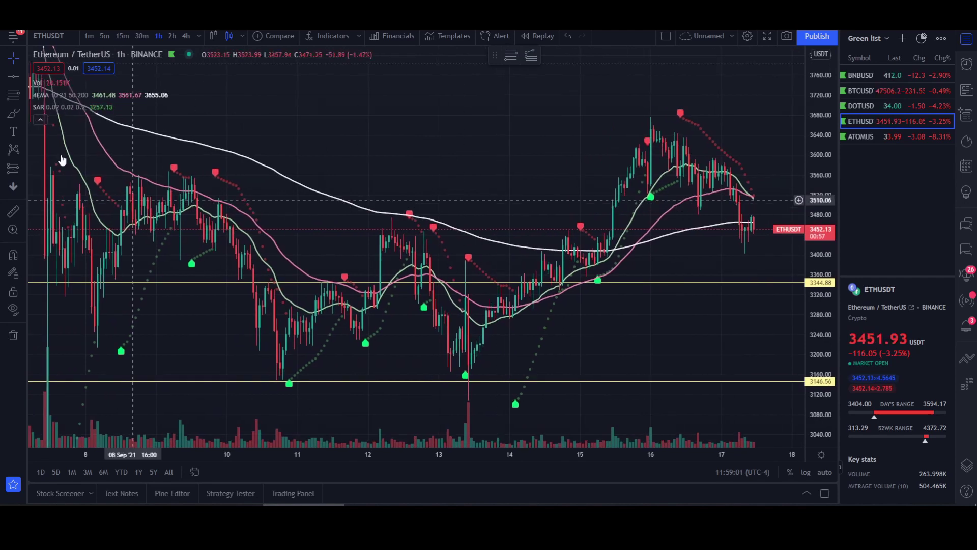
left_click(14, 77)
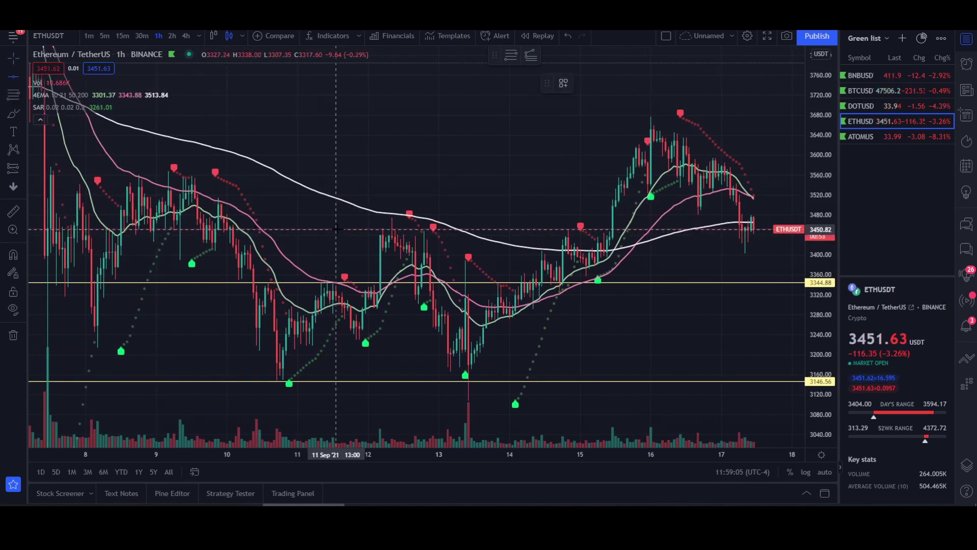
left_click(414, 231)
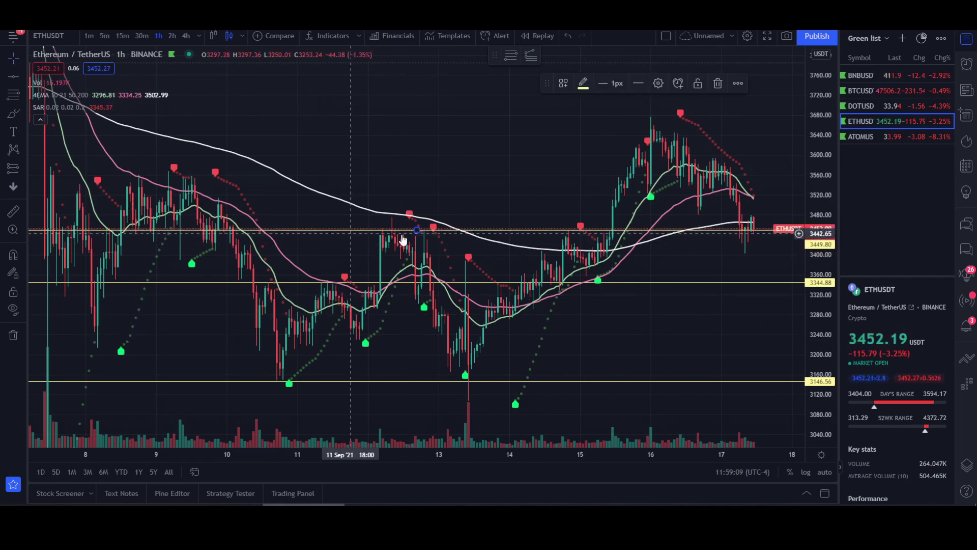
Pan across the latest and earlier bars, then switch to 15-minute candles.
left_click_drag(747, 235, 631, 255)
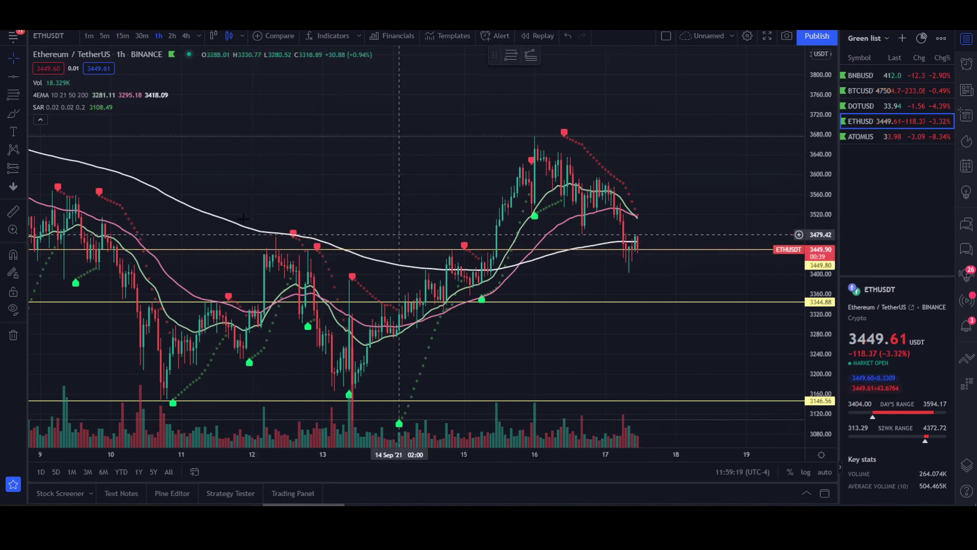
left_click_drag(236, 175, 298, 175)
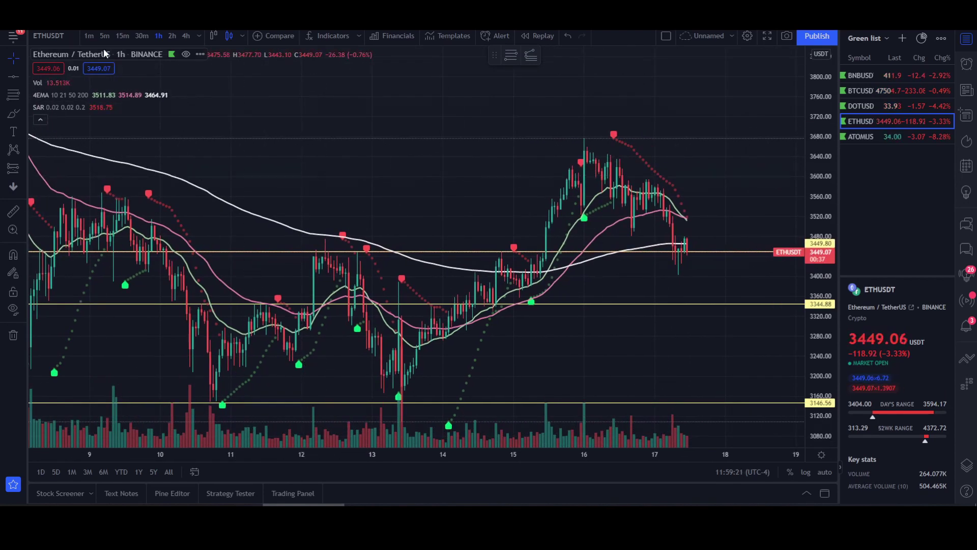
left_click(118, 36)
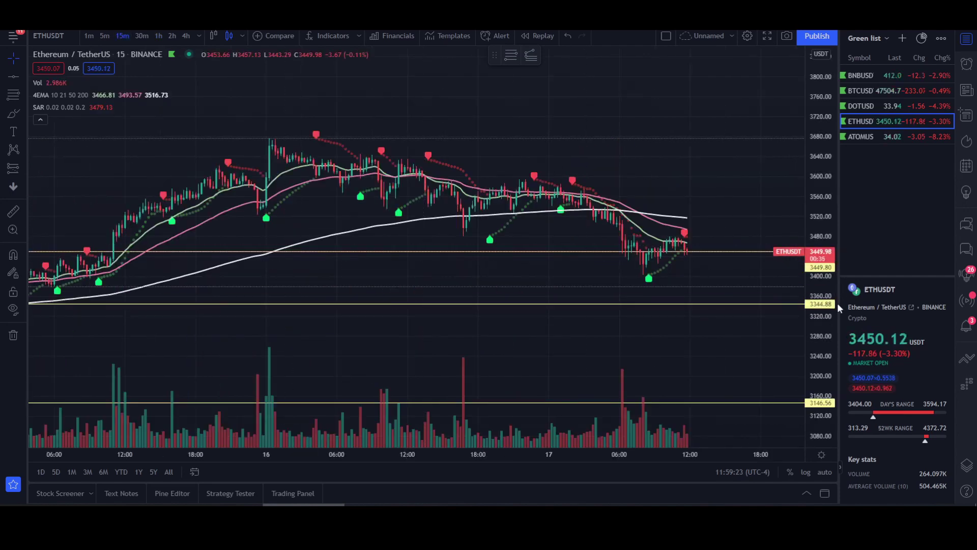
Stretch the price scale to enlarge the recent ETHUSDT 15-minute candles.
left_click_drag(838, 303, 764, 229)
scroll(763, 204, "down", 3)
left_click_drag(764, 153, 520, 250)
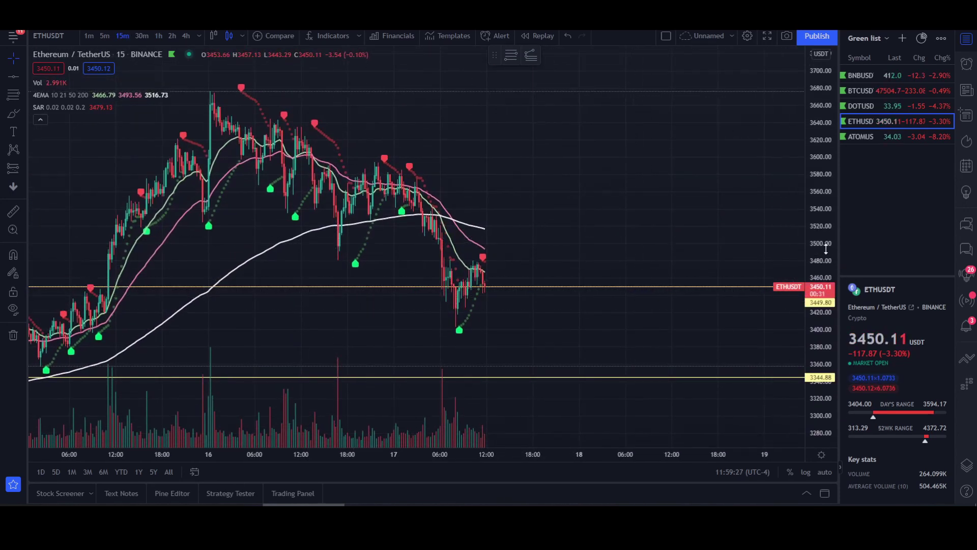
left_click_drag(825, 248, 826, 265)
scroll(669, 229, "up", 3)
left_click_drag(504, 249, 753, 185)
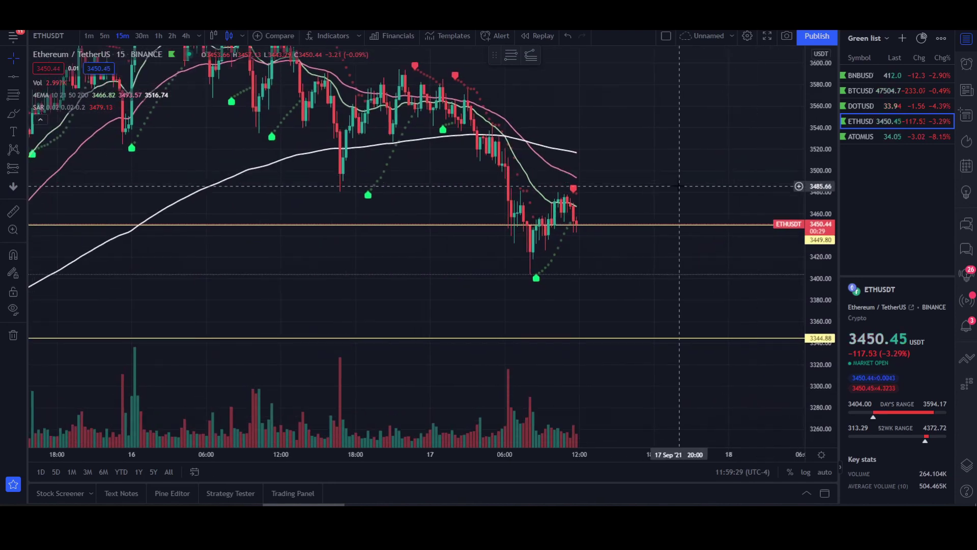
left_click_drag(584, 230, 552, 258)
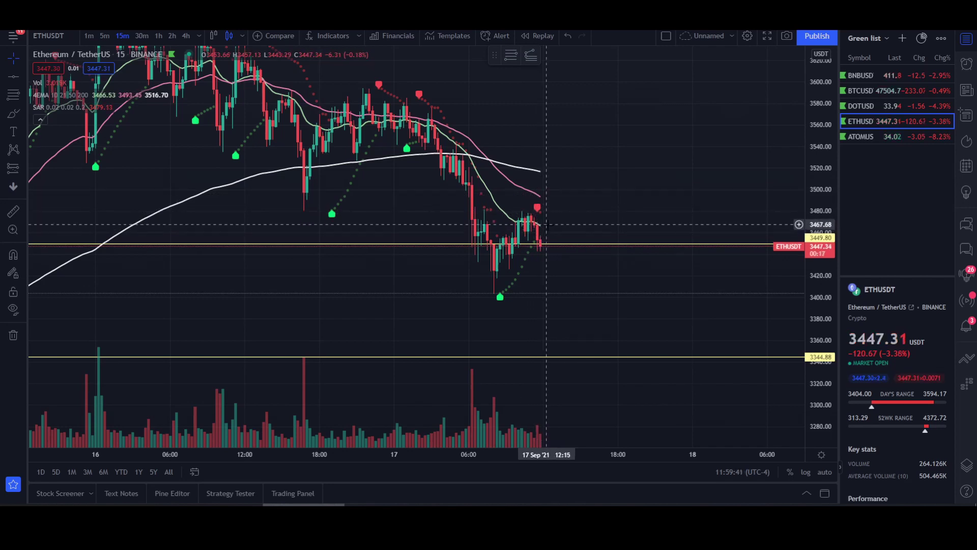
Pan through the ETHUSDT 15-minute history to review the recent drop.
left_click_drag(546, 228, 489, 226)
scroll(738, 214, "up", 3)
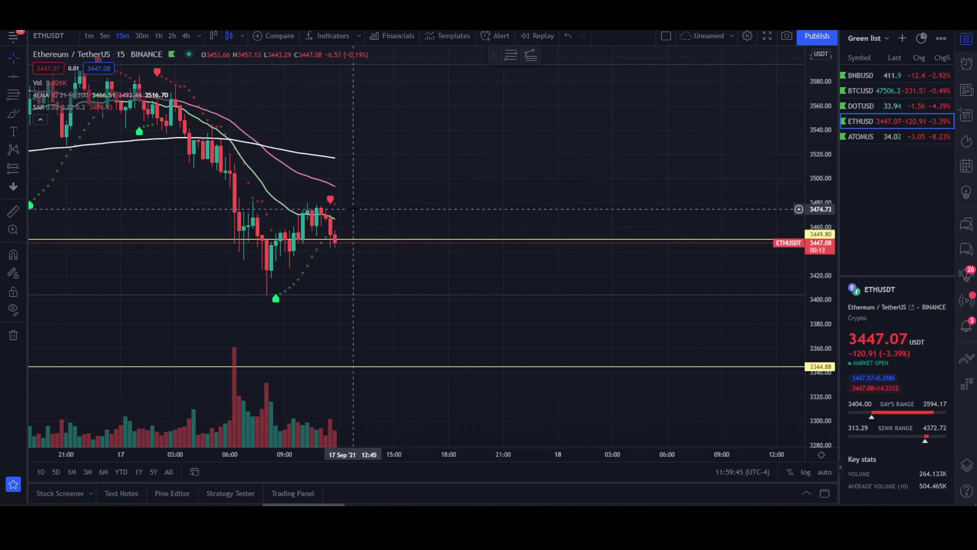
left_click_drag(335, 209, 361, 234)
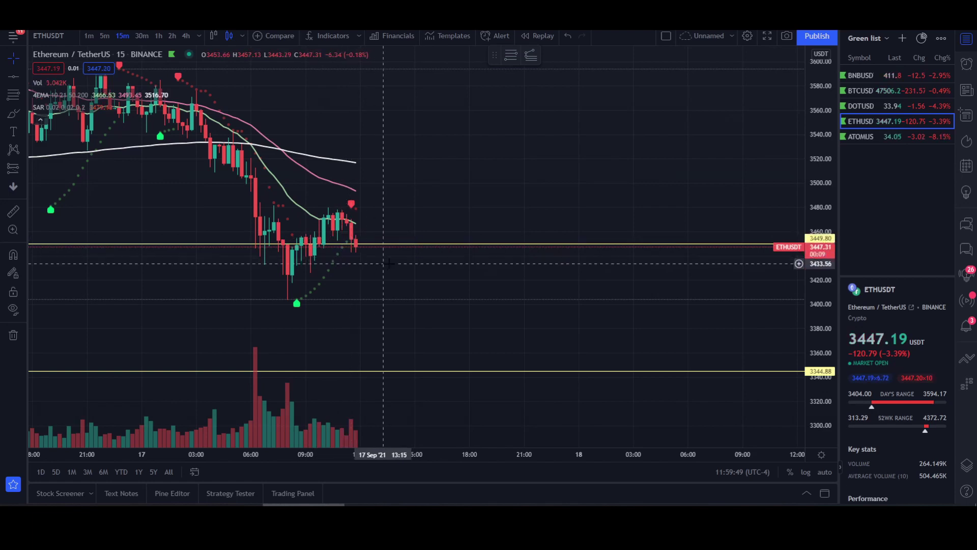
left_click_drag(387, 262, 562, 233)
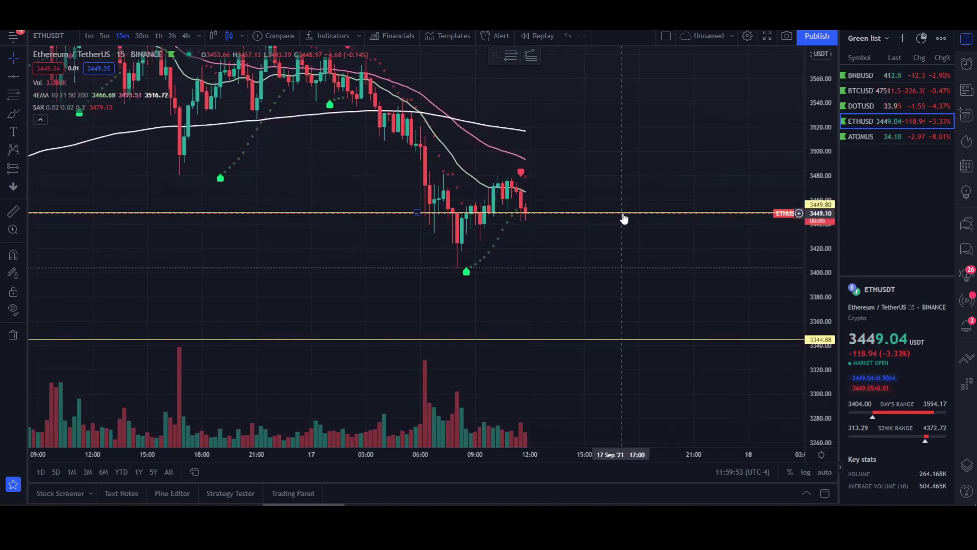
left_click_drag(622, 217, 510, 275)
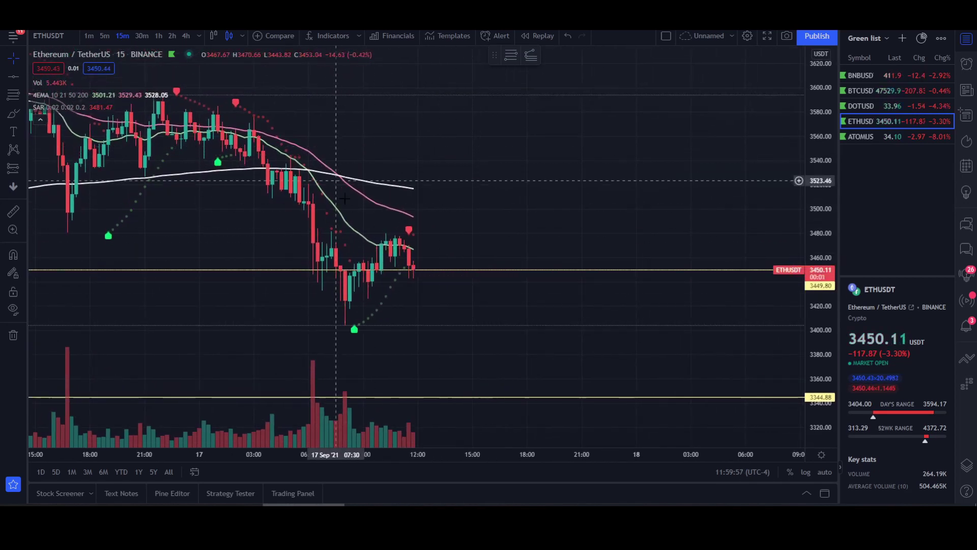
left_click_drag(454, 304, 402, 250)
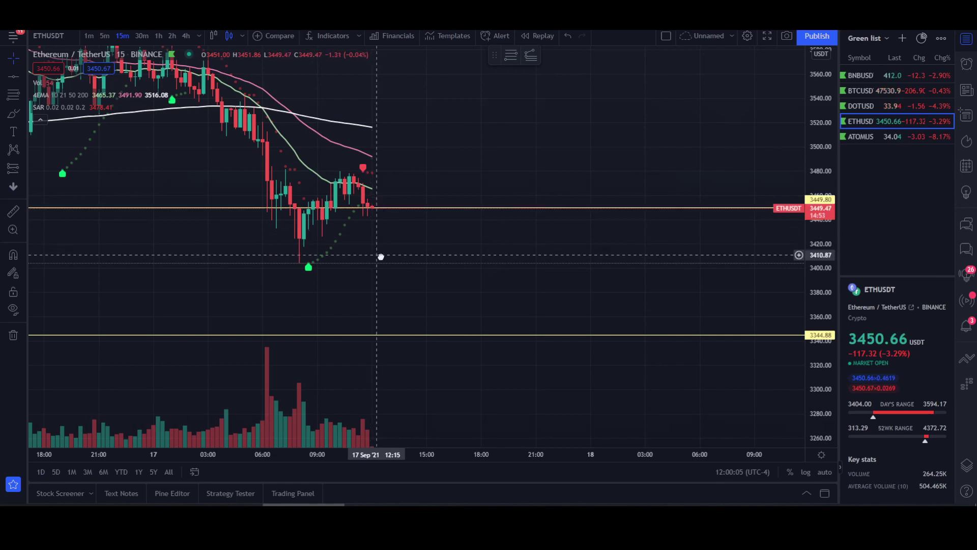
left_click_drag(379, 257, 448, 220)
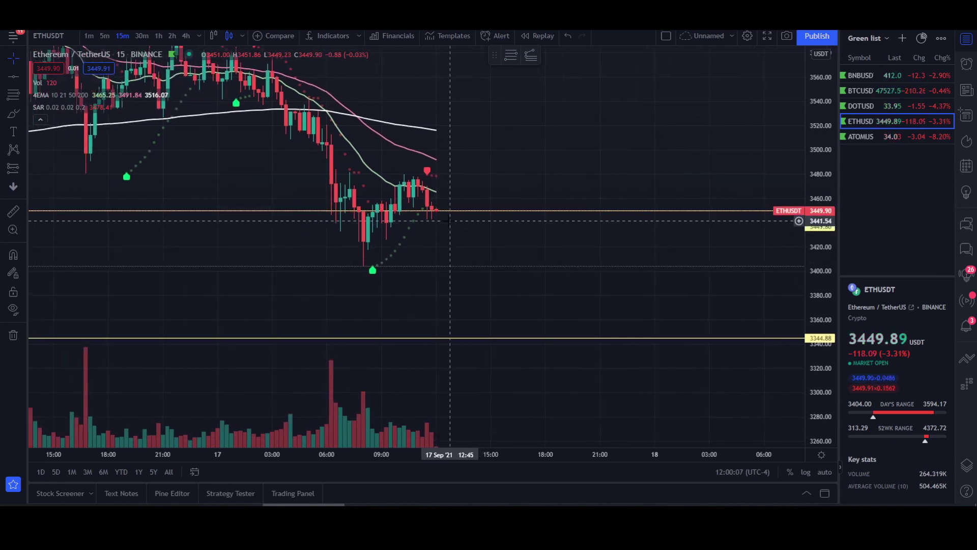
left_click_drag(468, 244, 482, 260)
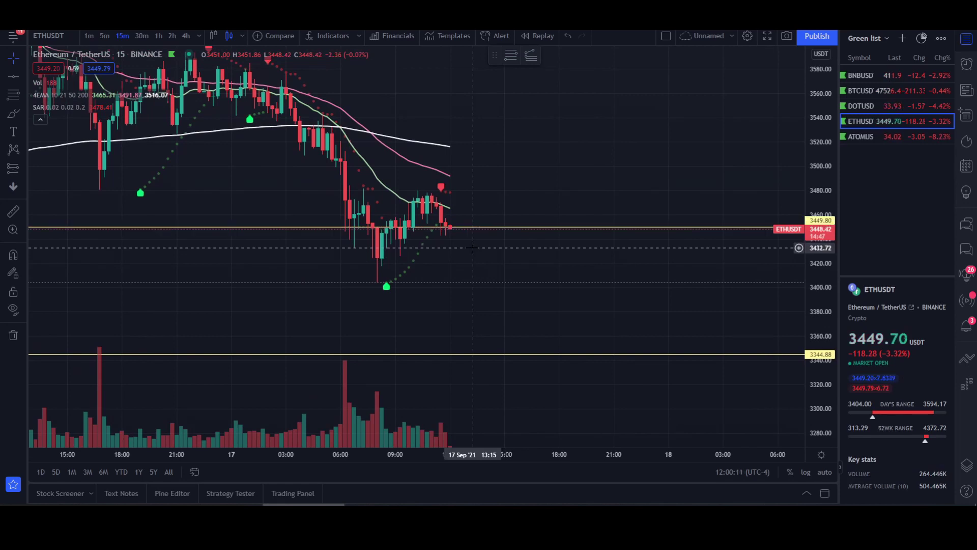
left_click_drag(473, 249, 464, 247)
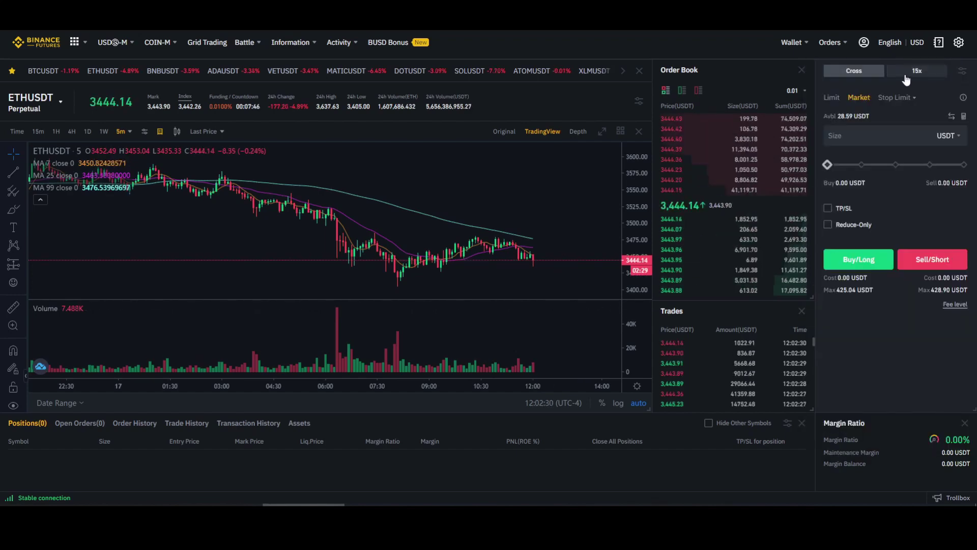
Reduce ETHUSDT leverage from 15x to 3x and confirm it.
left_click(909, 73)
left_click_drag(430, 253, 410, 251)
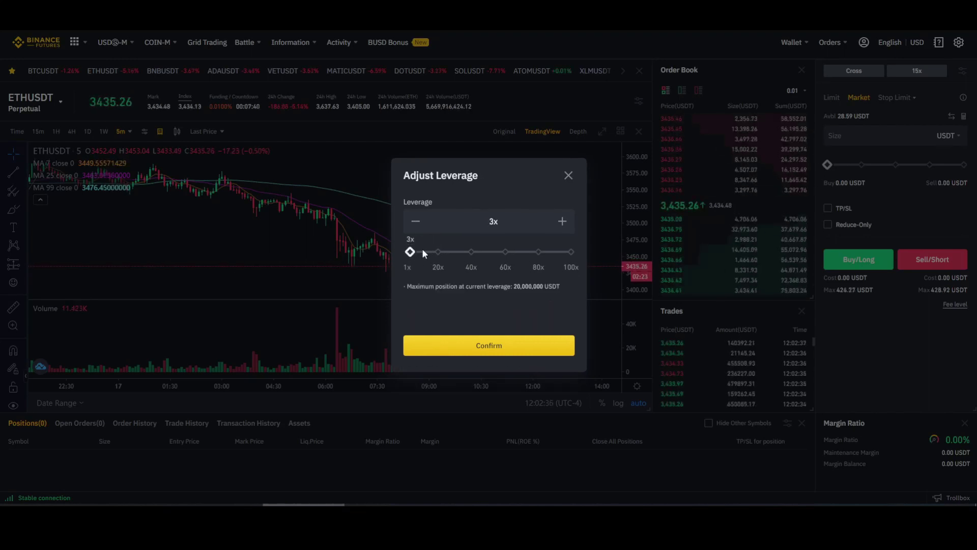
left_click(489, 345)
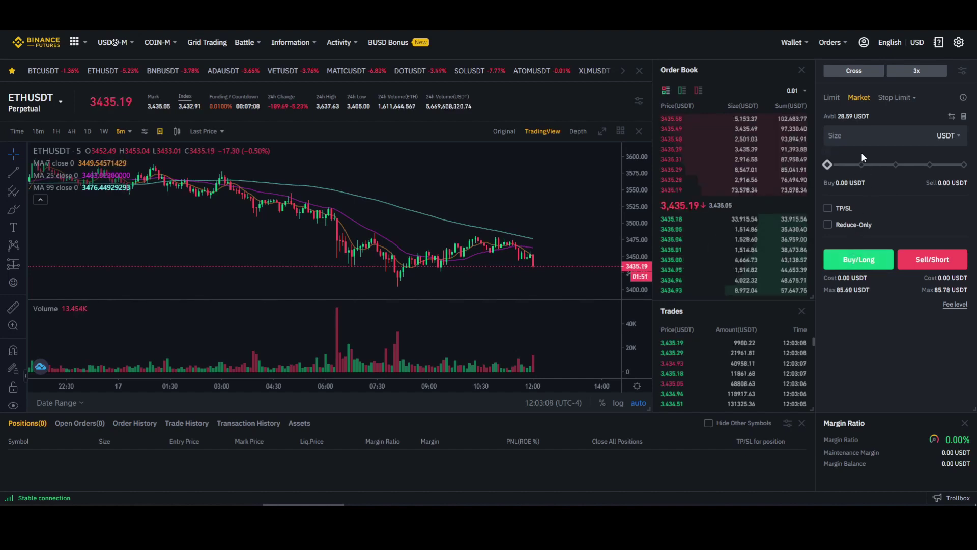
Set the ETHUSDT market order size to 53%, a 45.44 USDT buy costing 15.15 USDT.
left_click(838, 134)
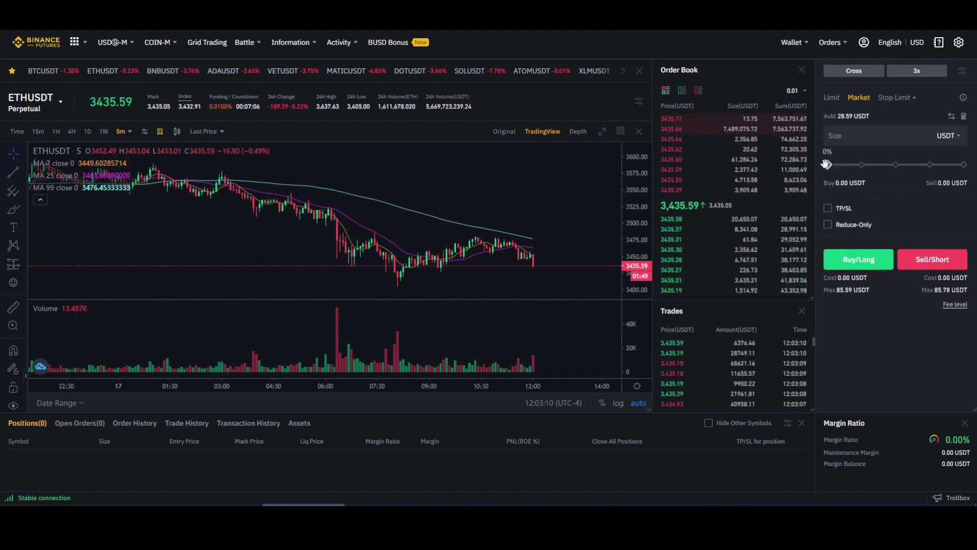
left_click_drag(828, 163, 899, 164)
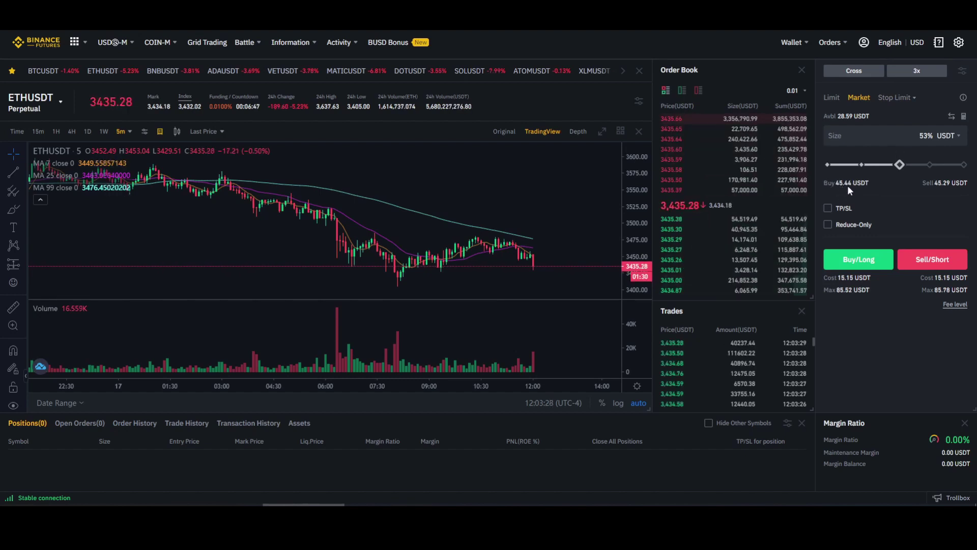
mouse_move(900, 165)
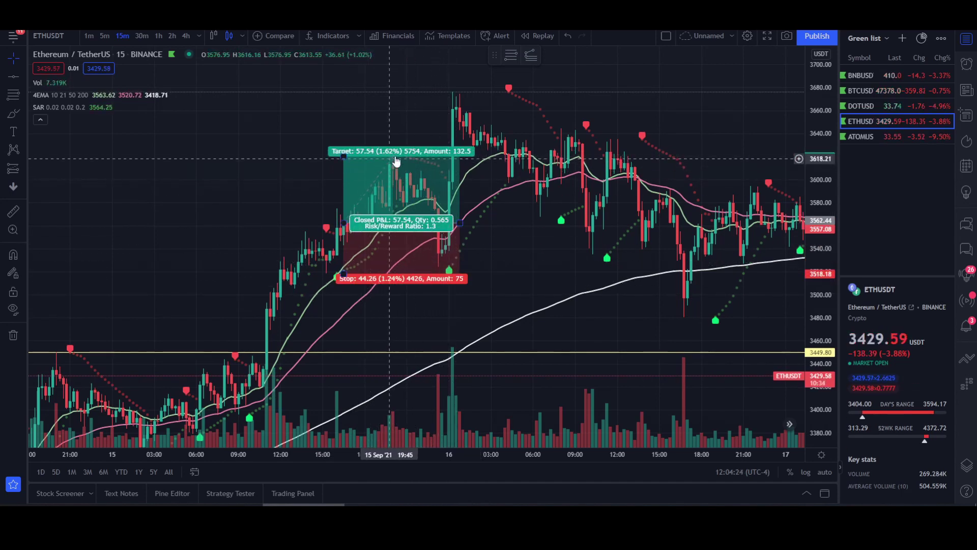
Adjust the long position's target until its risk/reward reads 1.27.
left_click_drag(343, 157, 344, 144)
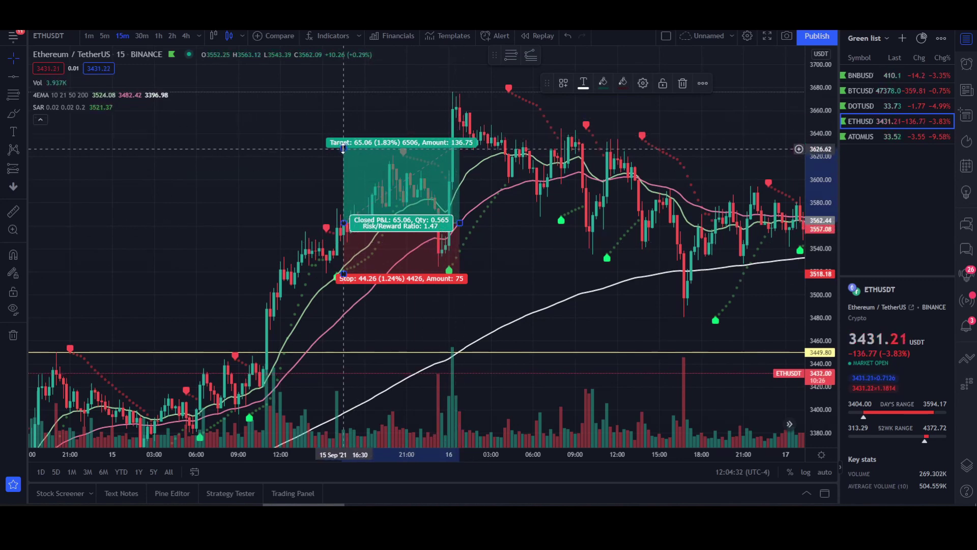
left_click_drag(343, 149, 343, 159)
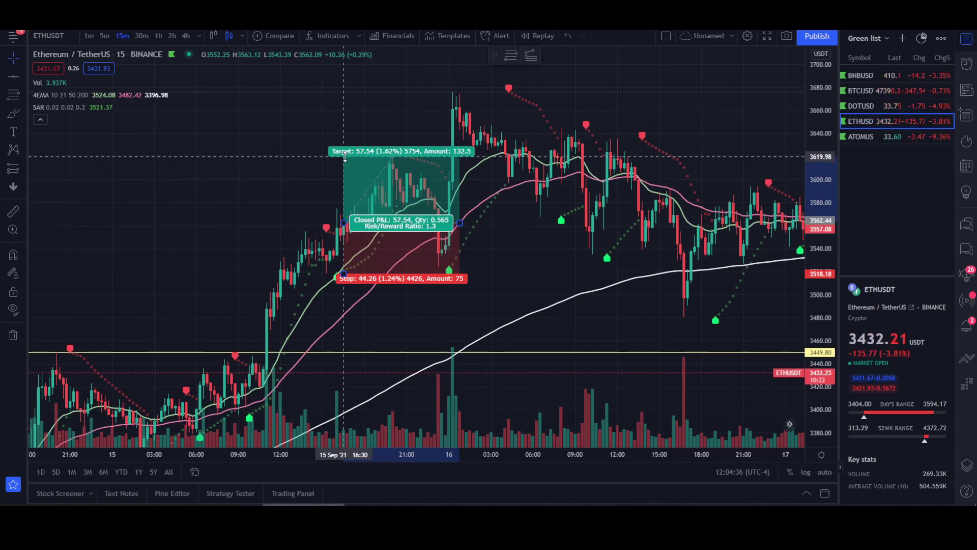
left_click_drag(345, 158, 344, 160)
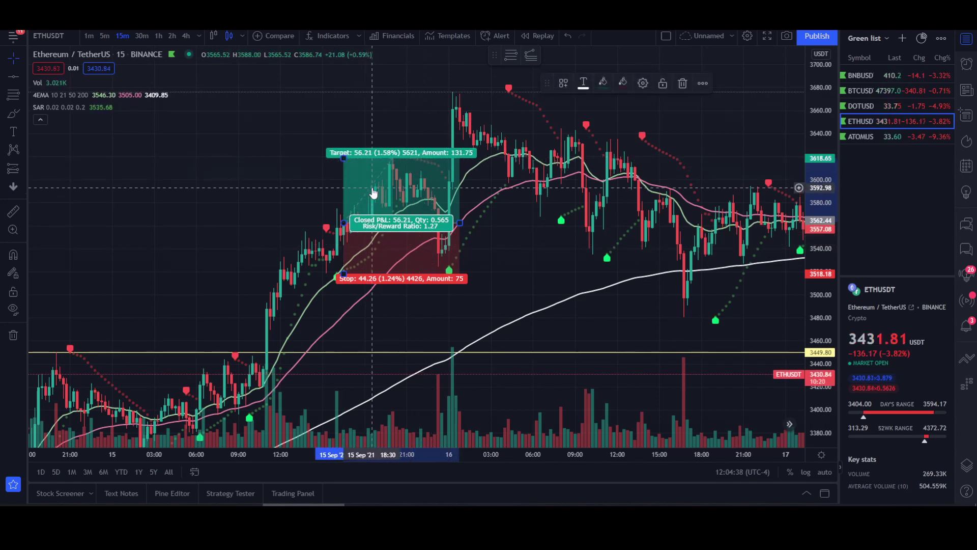
Glance at Binance and back, then bring the latest ETHUSDT candles into view.
left_click_drag(243, 196, 188, 209)
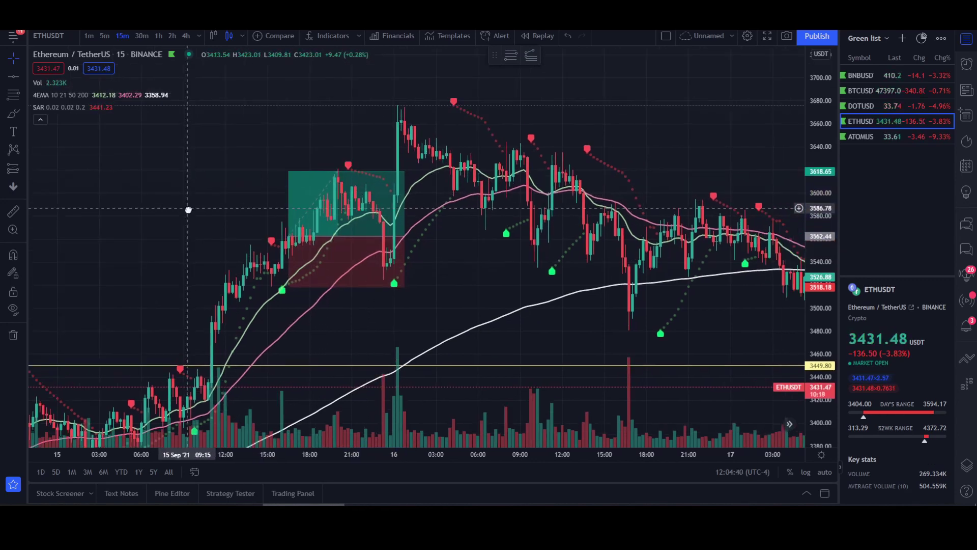
key("alt+Tab")
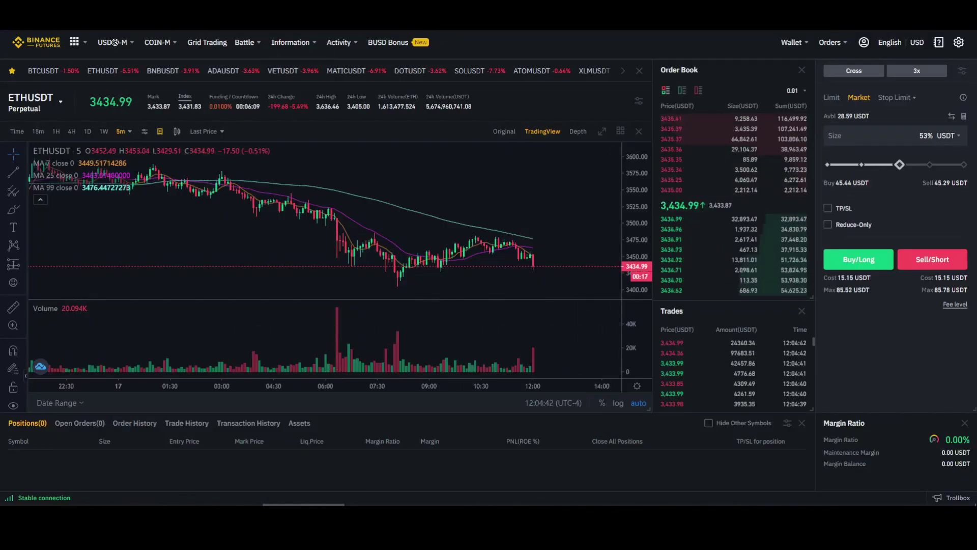
key("alt+Tab")
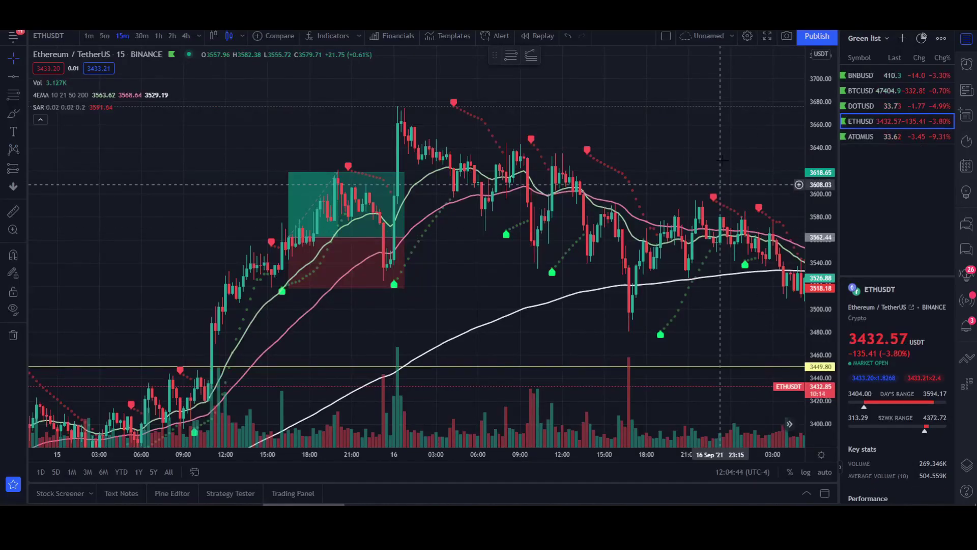
left_click_drag(720, 159, 383, 135)
left_click_drag(574, 412, 582, 266)
Look over the latest ETHUSDT candles, then load BNBUSDT from the watchlist.
scroll(479, 256, "down", 2)
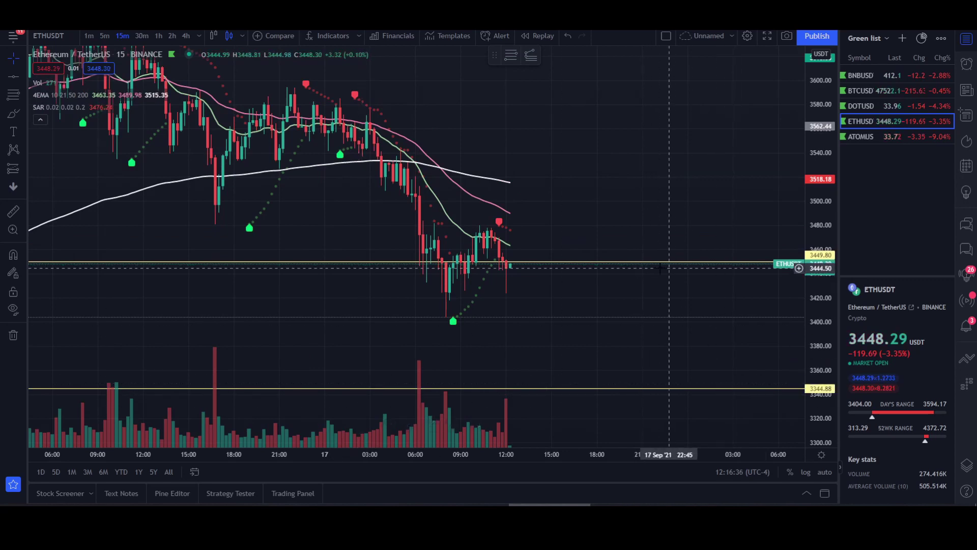
left_click_drag(551, 209, 534, 222)
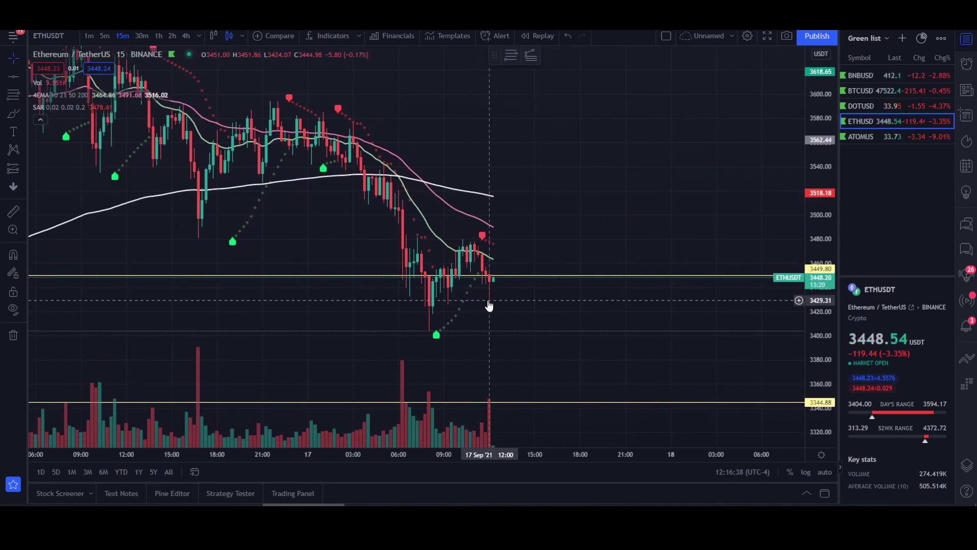
left_click_drag(492, 267, 448, 270)
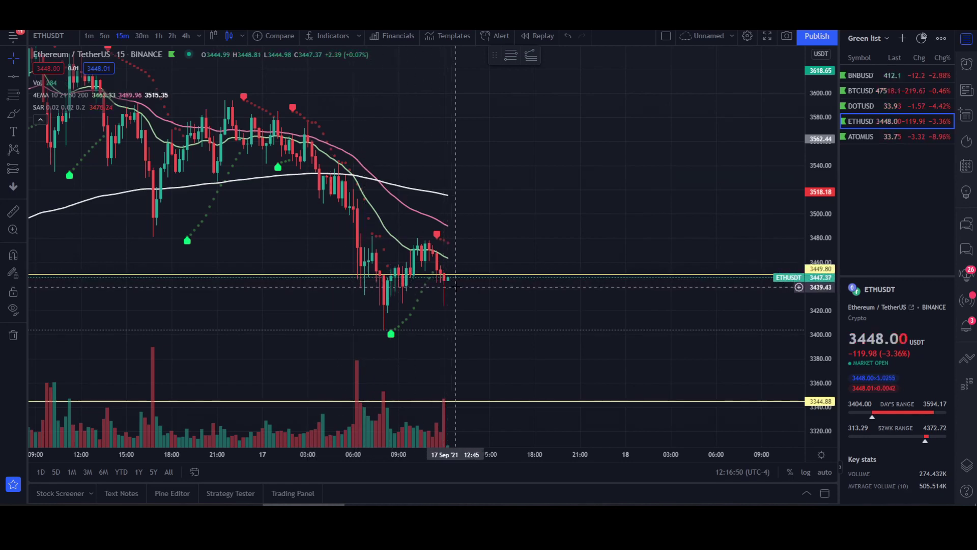
mouse_move(527, 252)
left_mouse_down()
mouse_move(521, 260)
mouse_move(526, 248)
left_mouse_up()
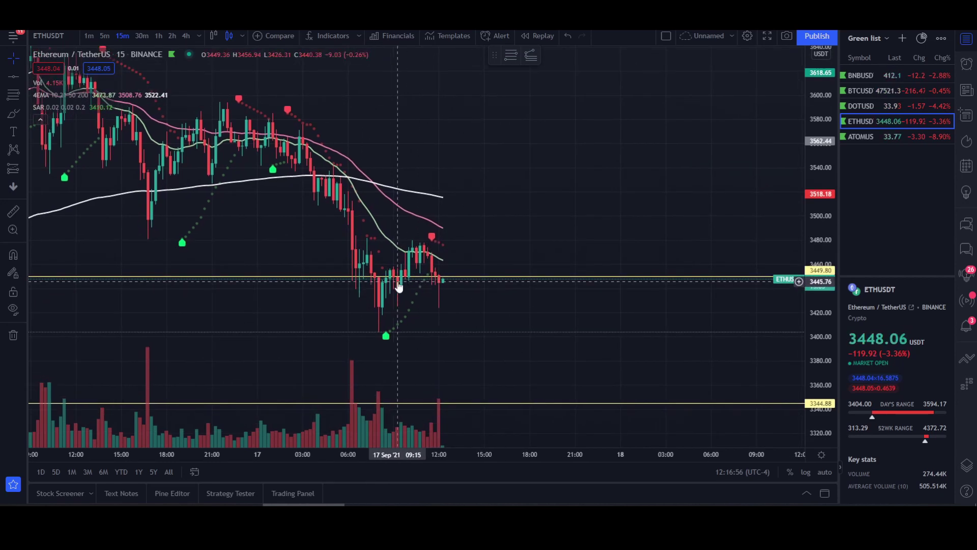
left_click_drag(411, 296, 492, 291)
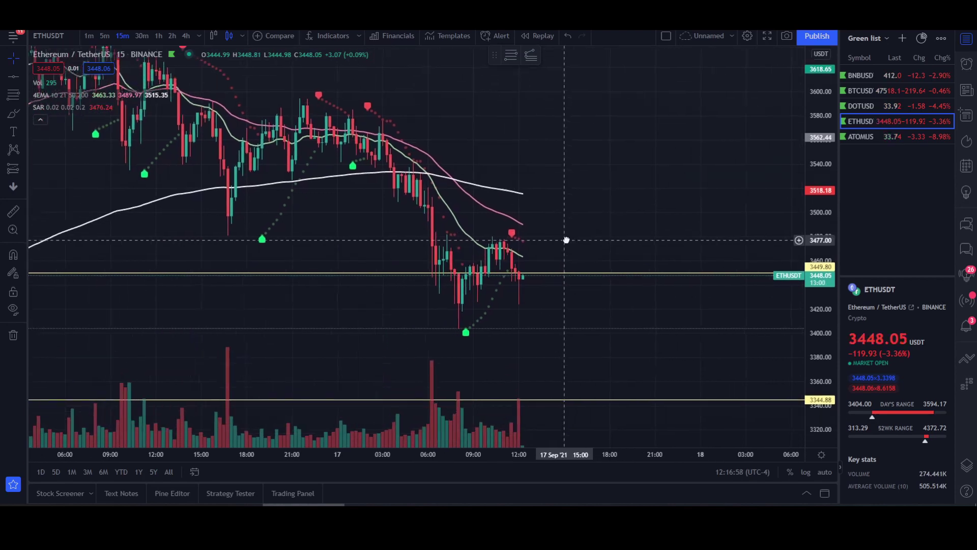
left_click(865, 76)
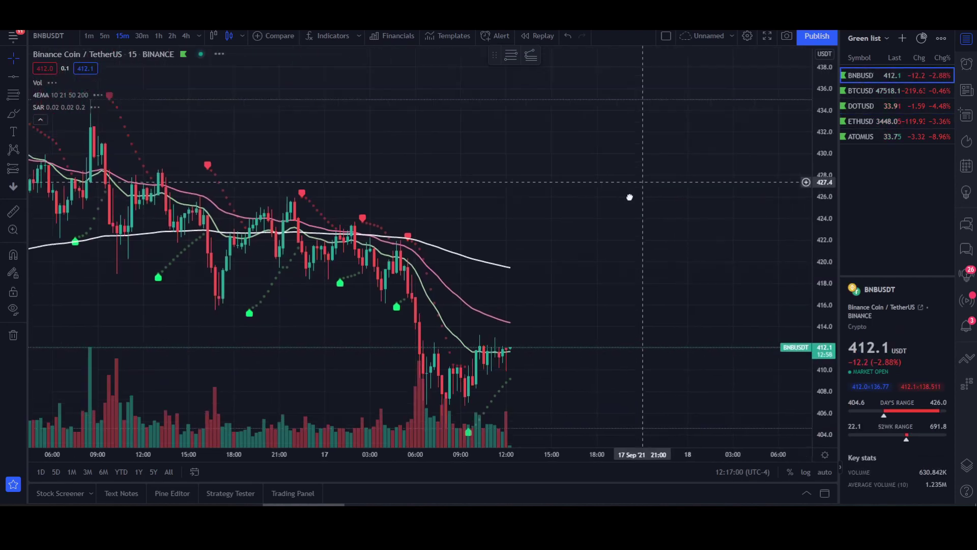
Glance at BTCUSDT, switch back to the BNBUSDT chart, and pick the Long Position tool.
left_click(866, 90)
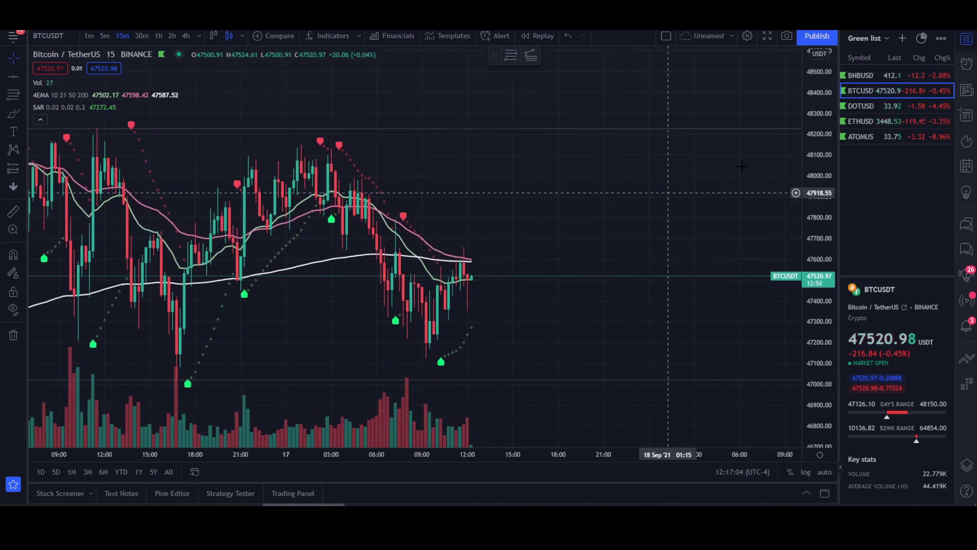
left_click(869, 76)
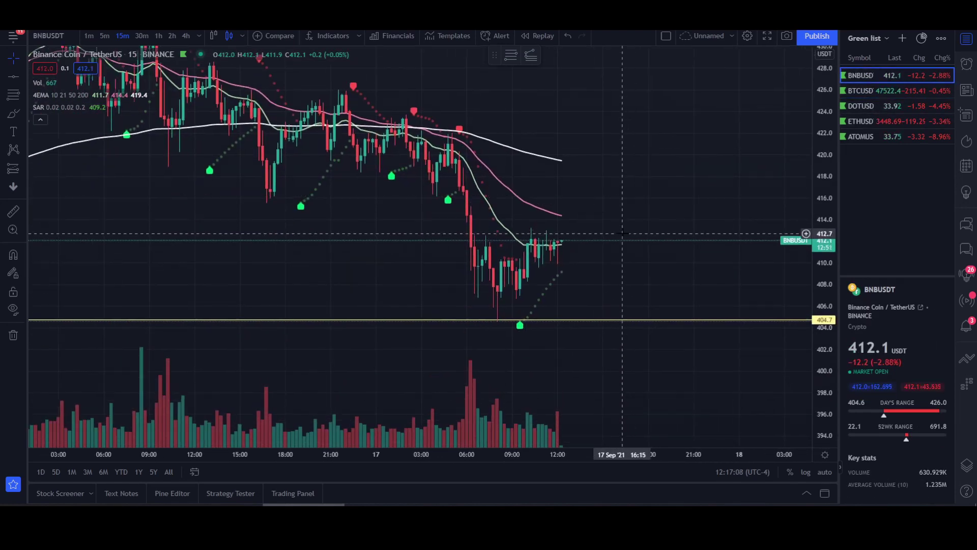
left_click_drag(639, 223, 618, 211)
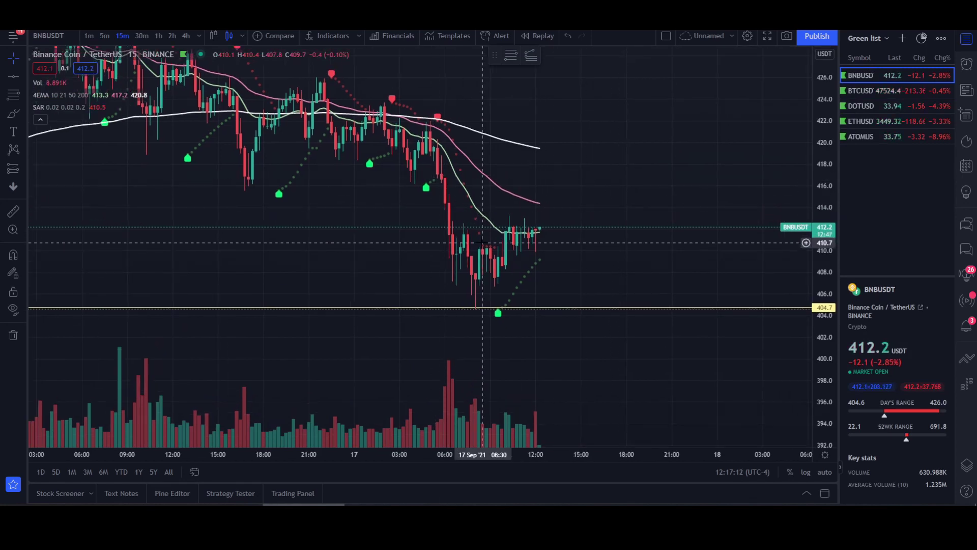
left_click_drag(503, 250, 444, 263)
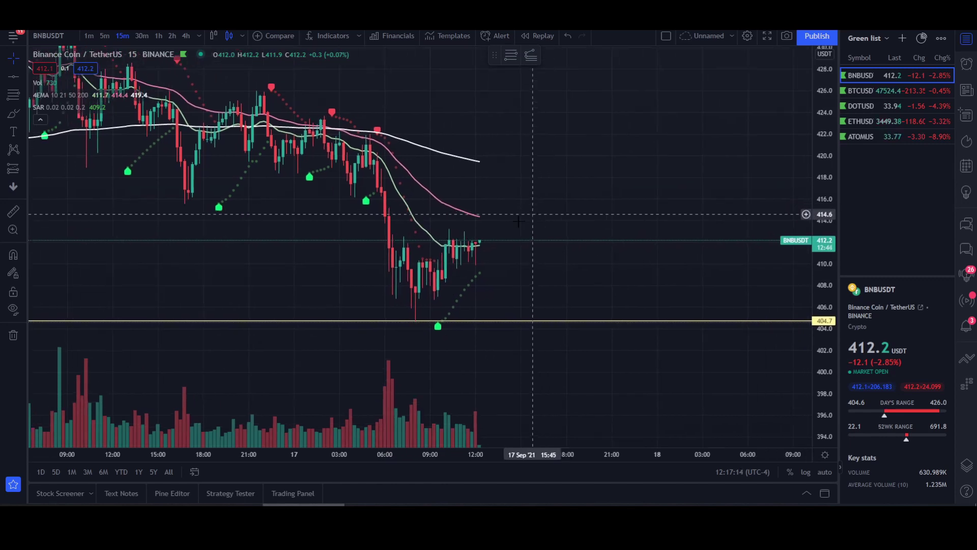
left_click_drag(574, 230, 609, 244)
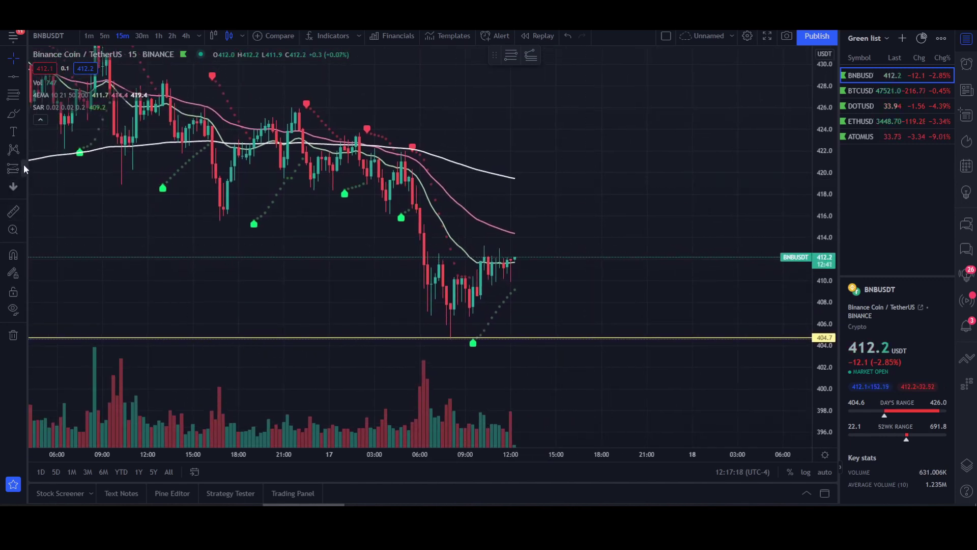
left_click(22, 168)
left_click(62, 168)
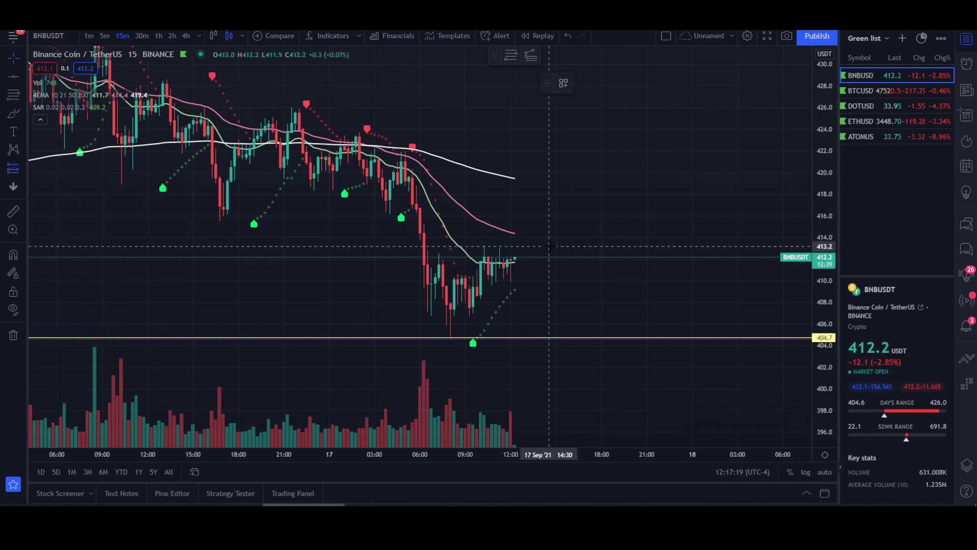
Drop a long position near 412 on BNBUSDT with its stop at 409.0 and target around 416.7.
left_click(519, 256)
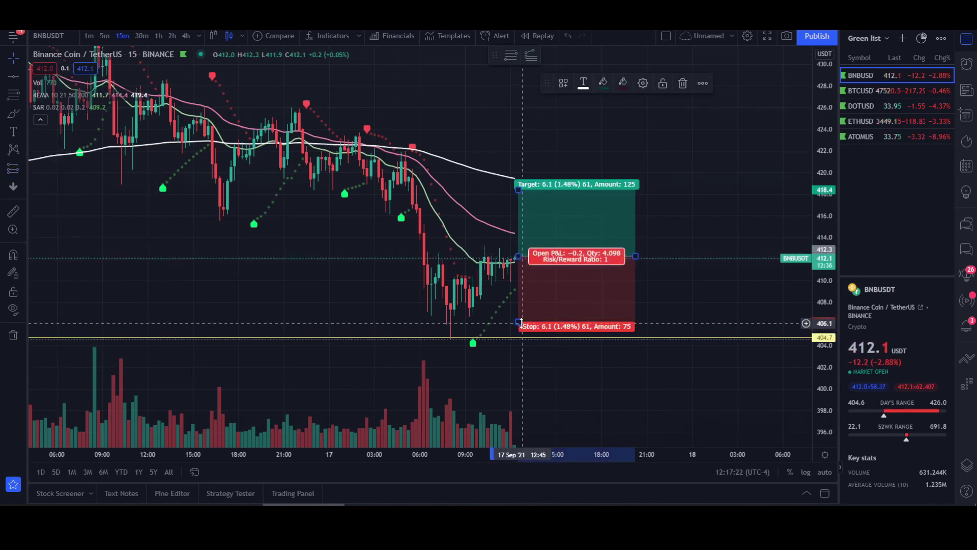
left_click_drag(517, 324, 523, 291)
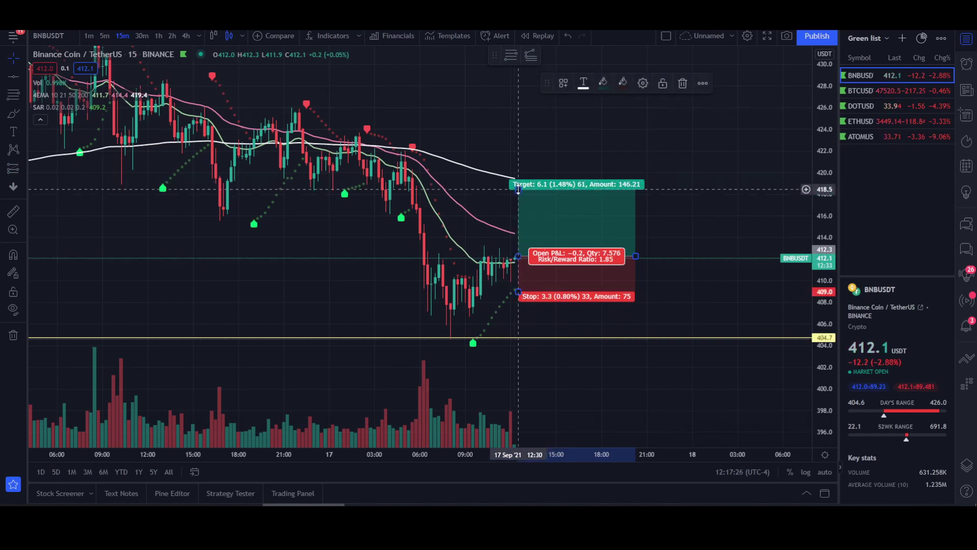
mouse_move(518, 189)
left_mouse_down()
mouse_move(523, 218)
mouse_move(524, 209)
left_mouse_up()
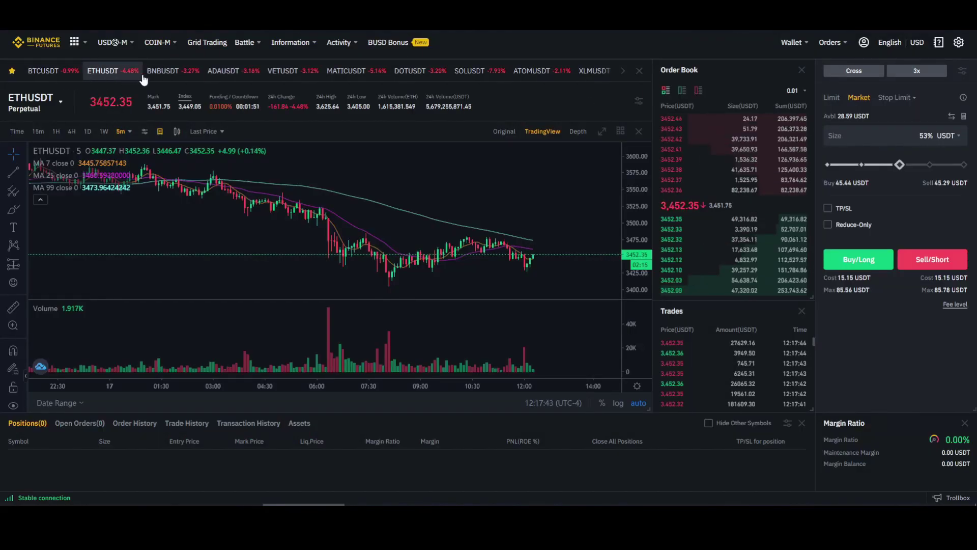
On the BNBUSDT pair, buy a 50%-size market long of about 140 USDT at 10x.
left_click(162, 71)
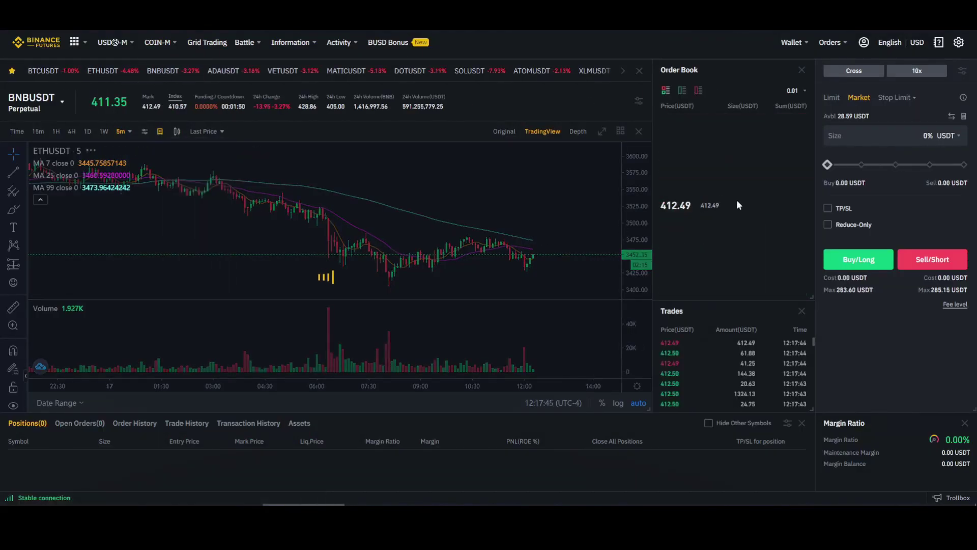
left_click(897, 164)
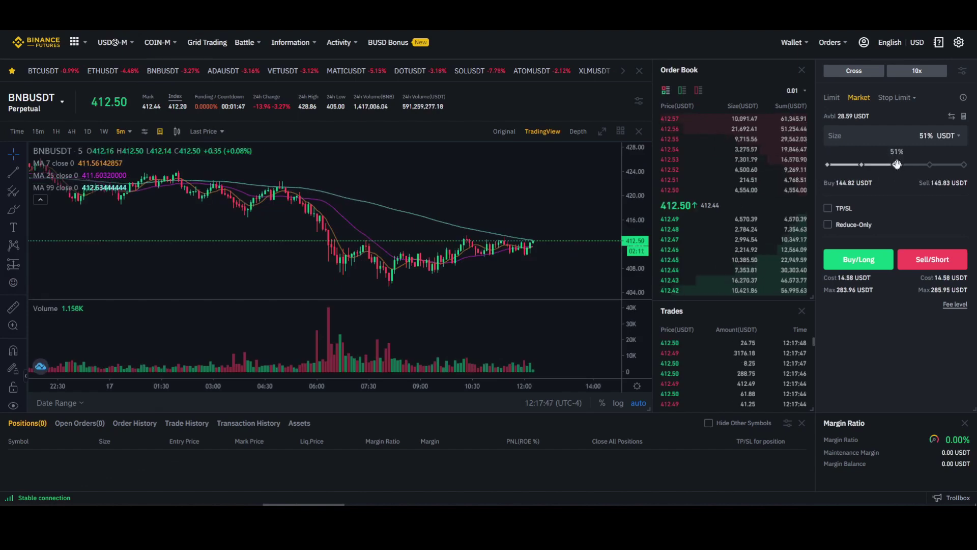
left_click_drag(897, 164, 895, 164)
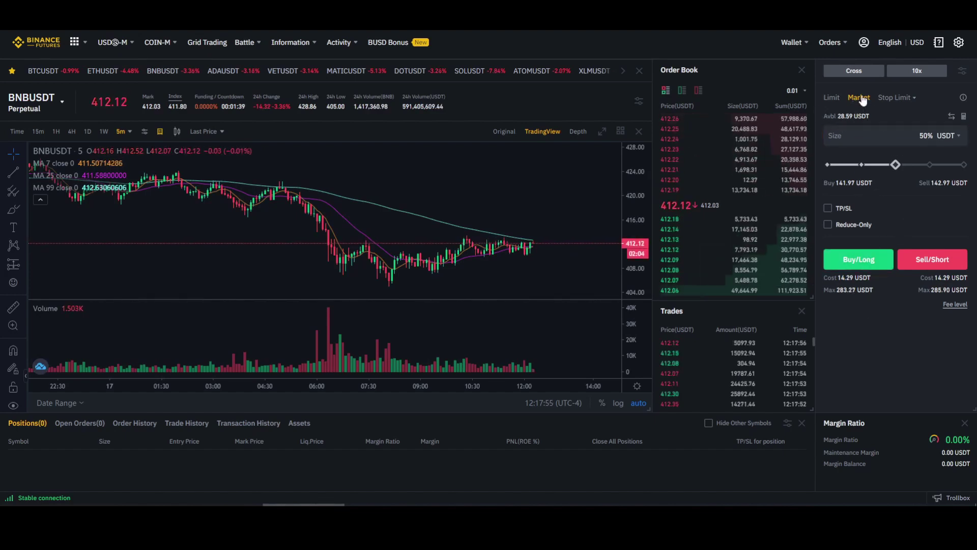
left_click(860, 261)
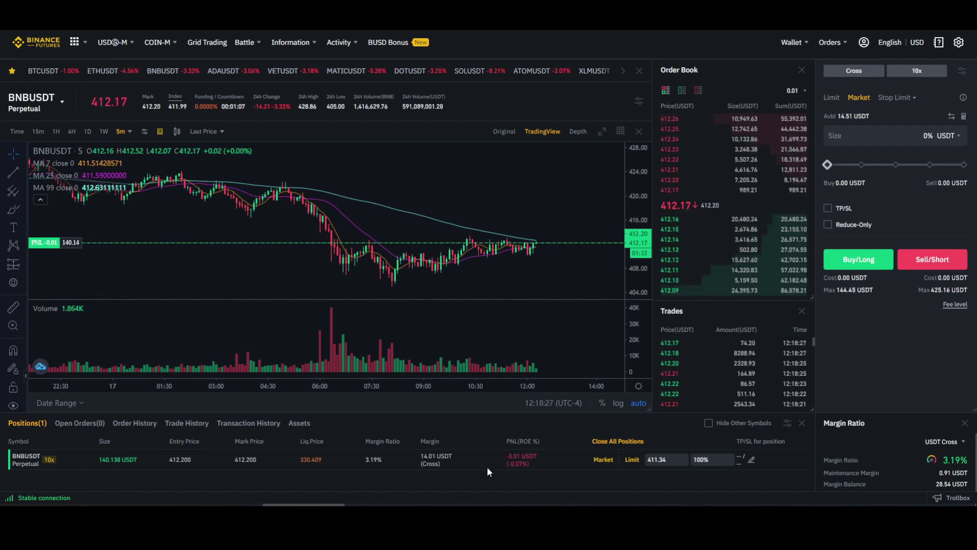
After checking the chart, set a 409.00 stop-loss on the whole BNBUSDT long position.
key("alt+Tab")
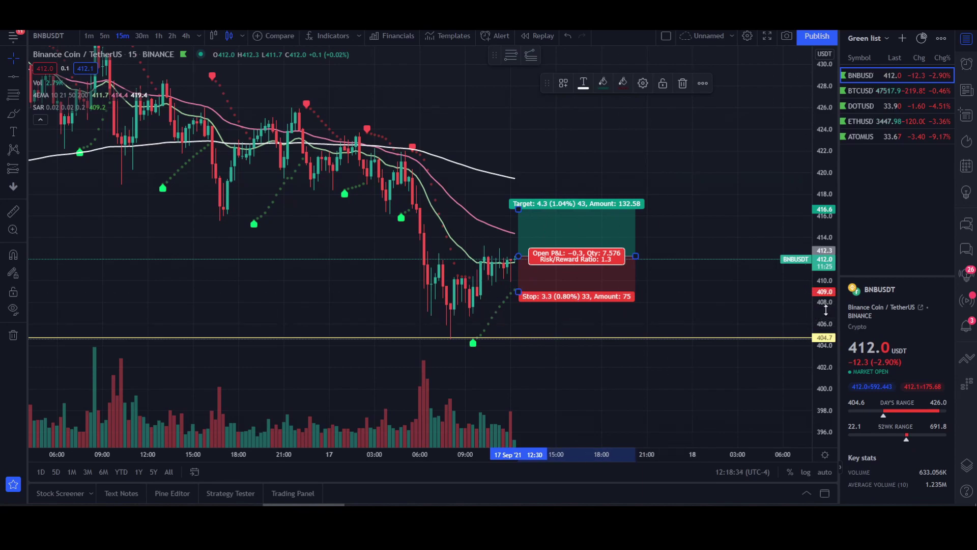
key("alt+Tab")
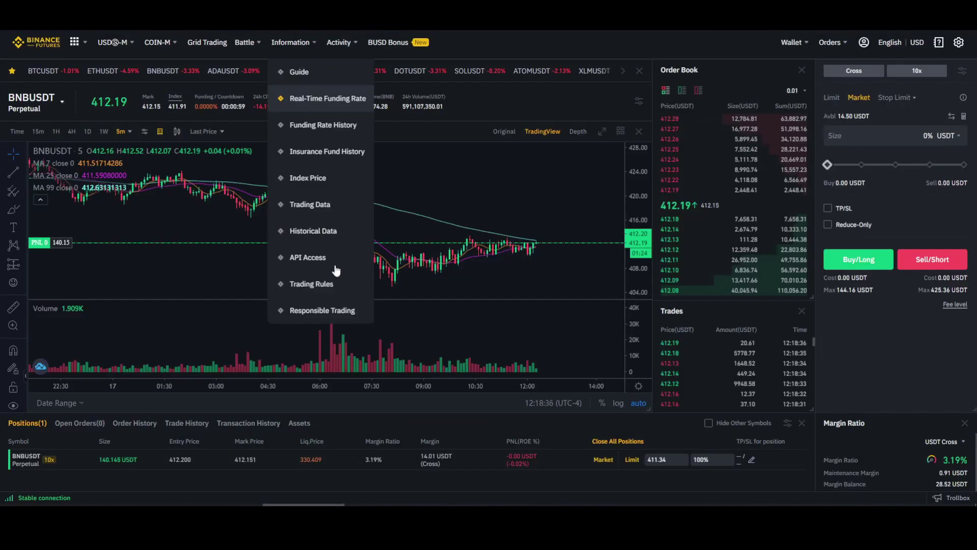
left_click(752, 461)
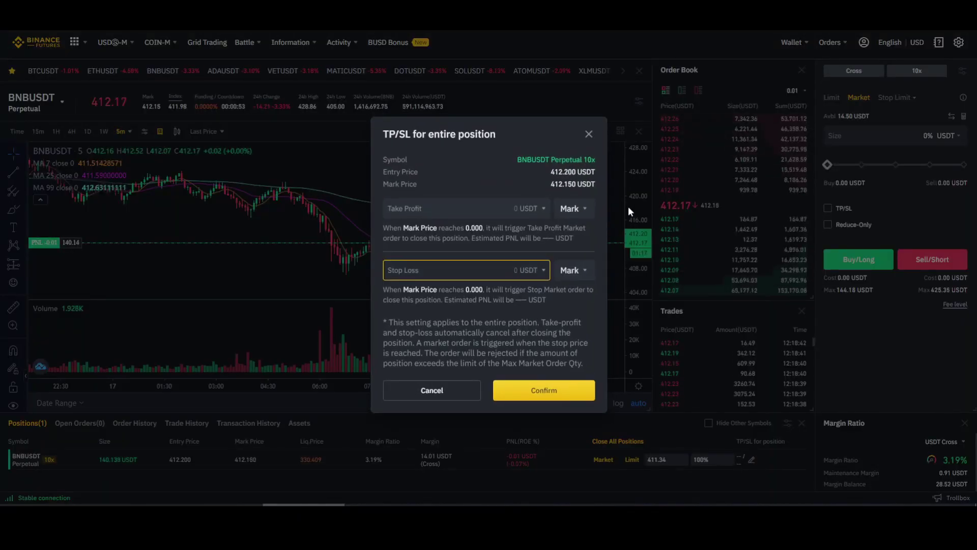
type("409.00")
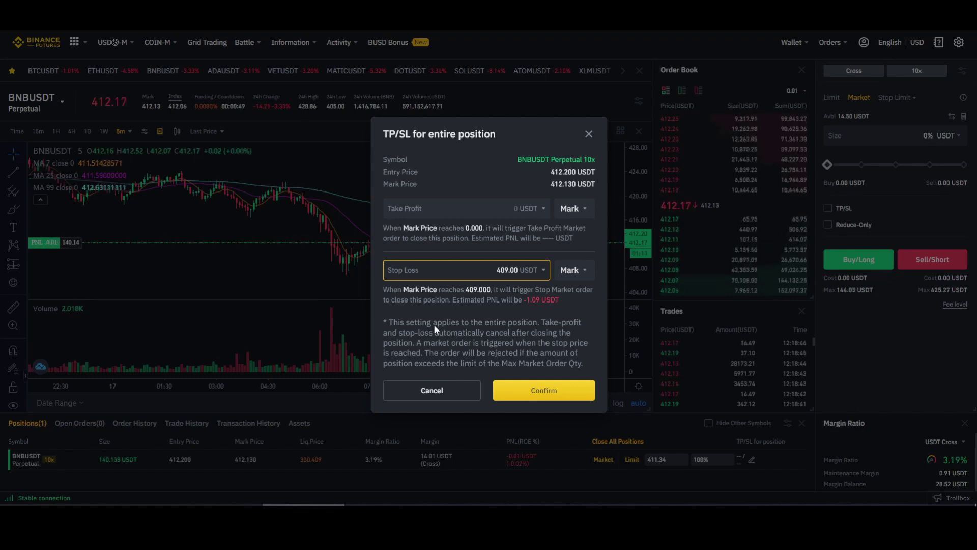
left_click(538, 399)
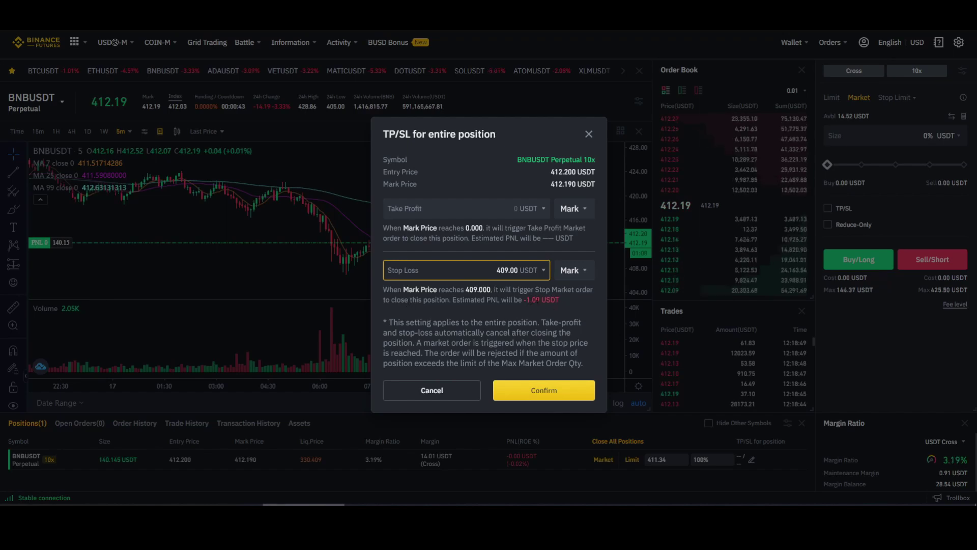
left_click(549, 392)
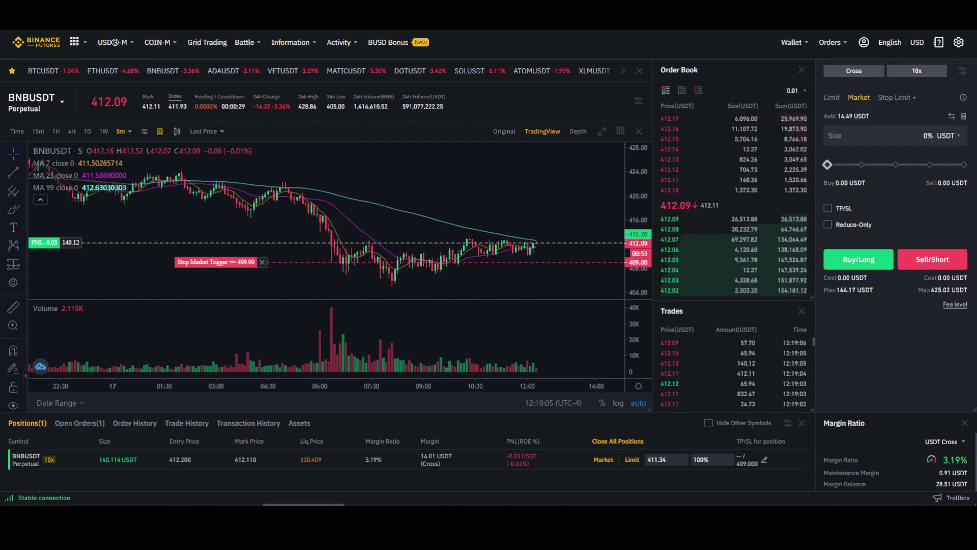
Enter 416.60 as the position's limit close price and bring up the close-long confirmation.
key("alt+Tab")
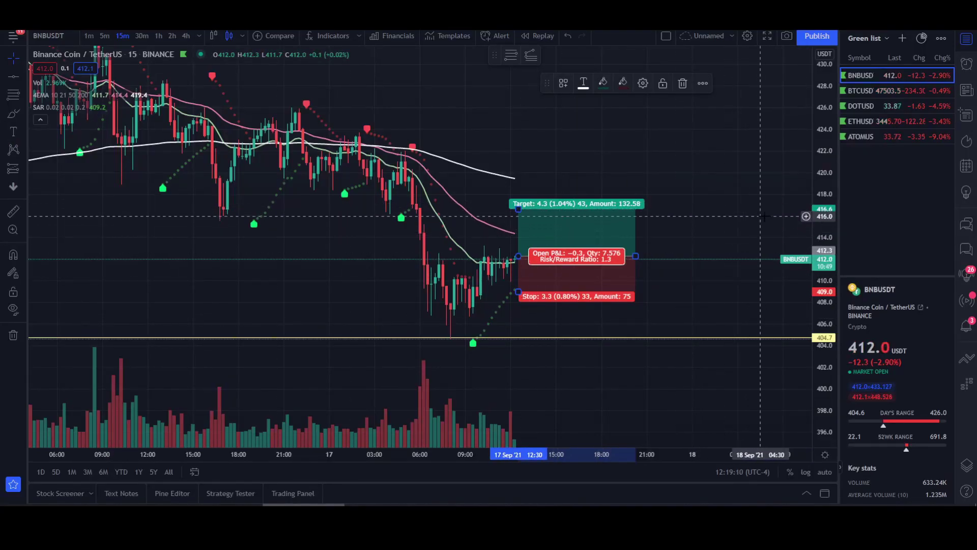
key("alt+Tab")
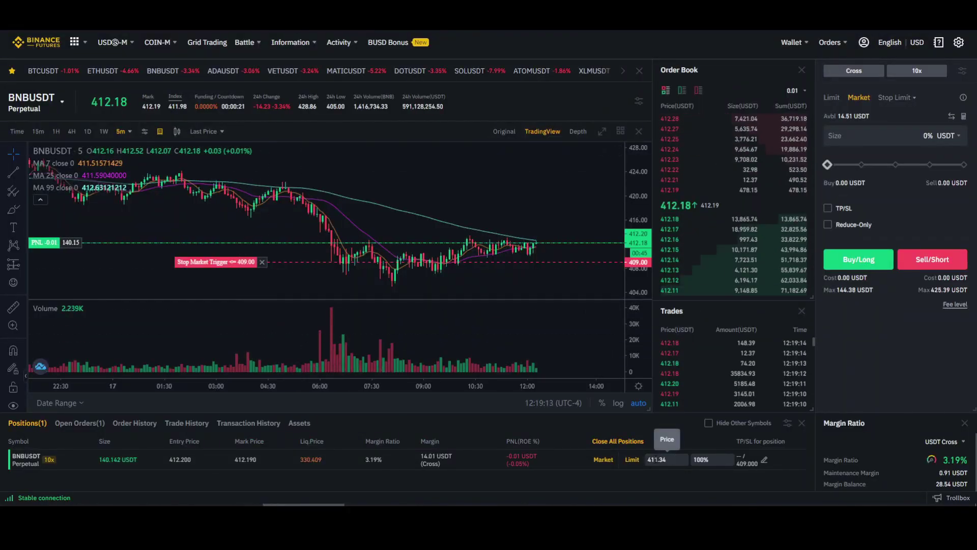
left_click(670, 460)
type("414")
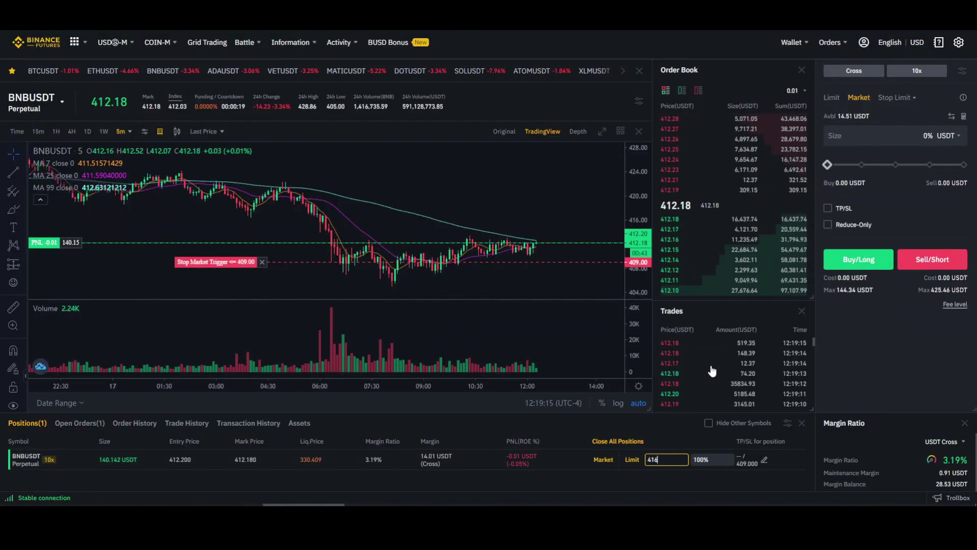
key("BackSpace")
type("6.60")
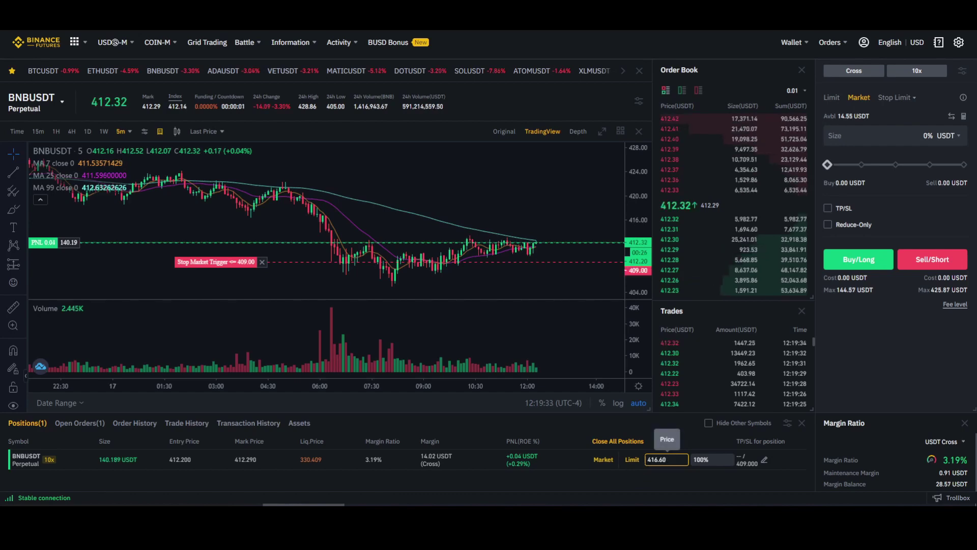
left_click(634, 460)
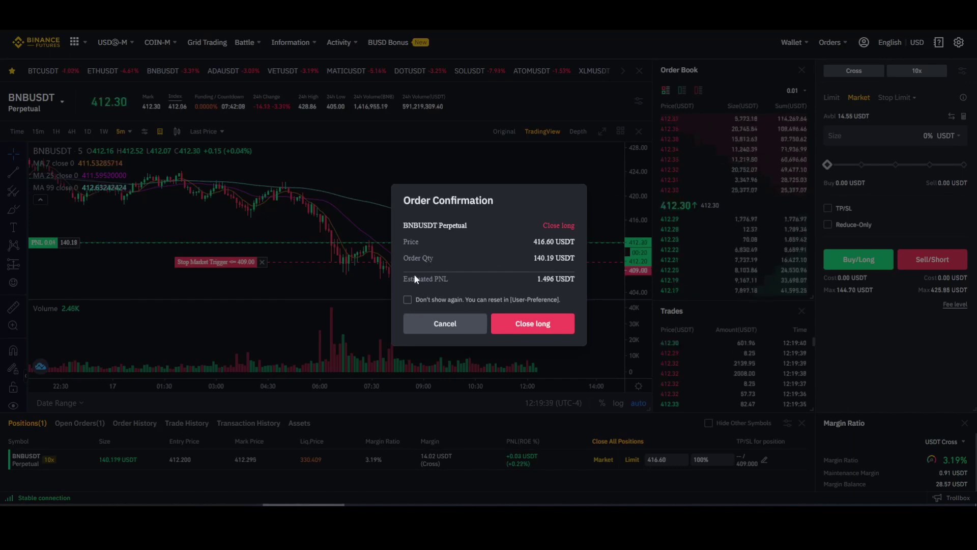
Confirm the 416.60 limit close, check it under Open Orders, then go back to Positions.
left_click_drag(535, 279, 575, 279)
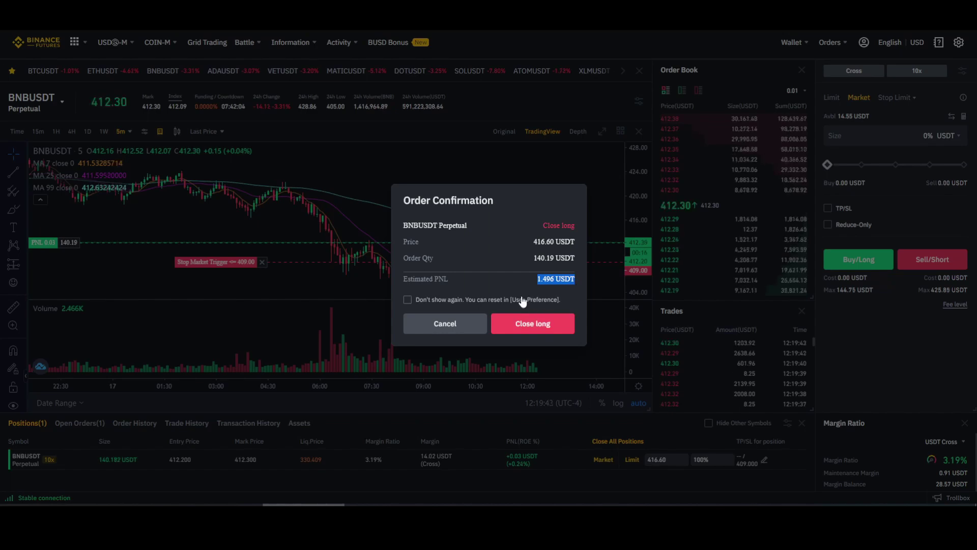
left_click(526, 324)
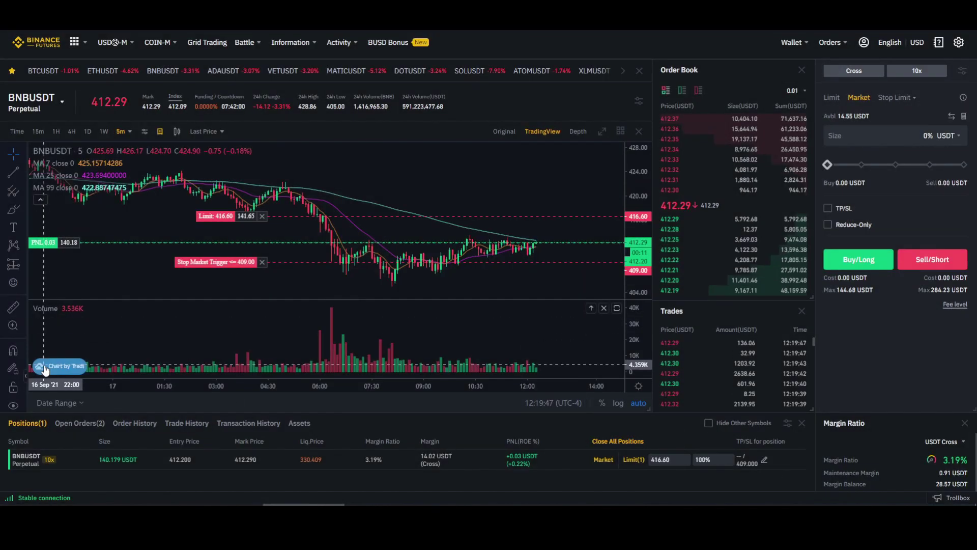
left_click(84, 426)
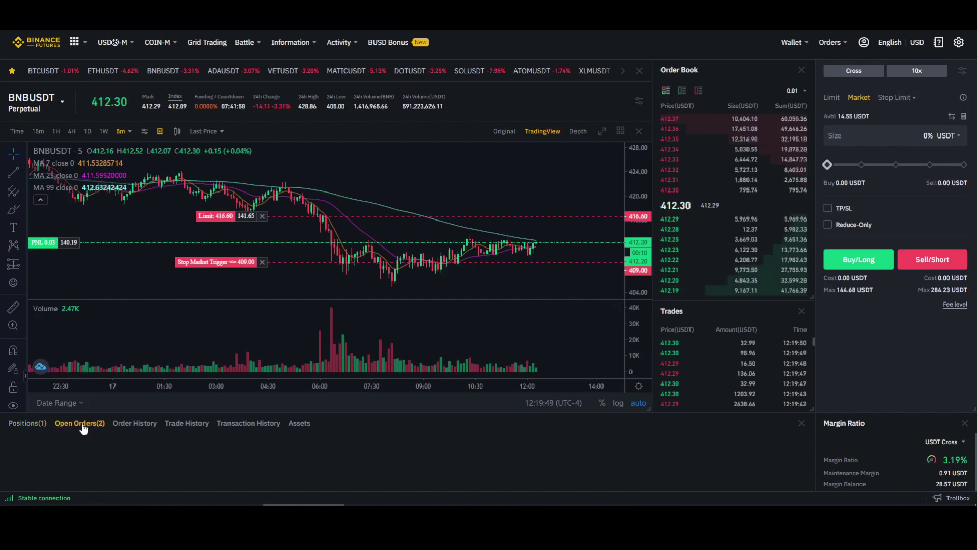
scroll(141, 442, "down", 1)
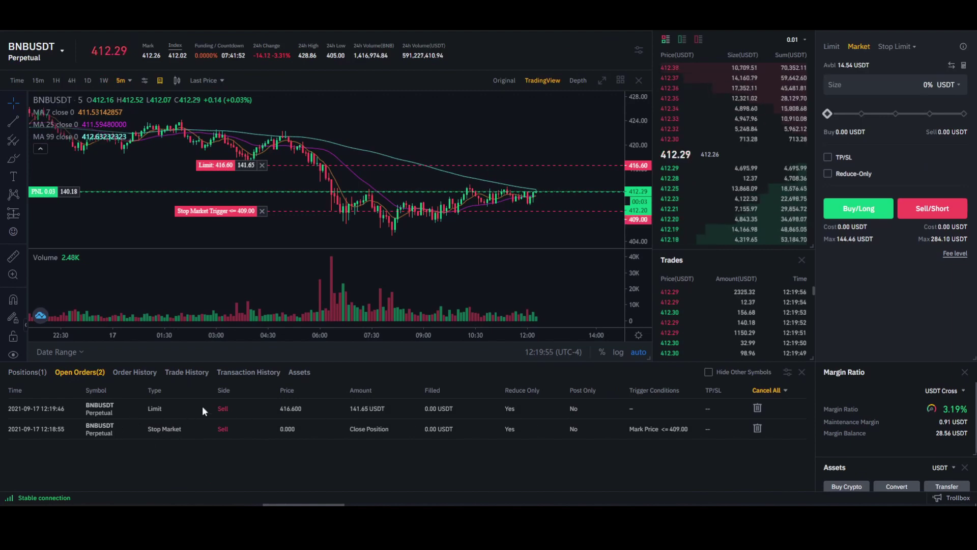
left_click(27, 372)
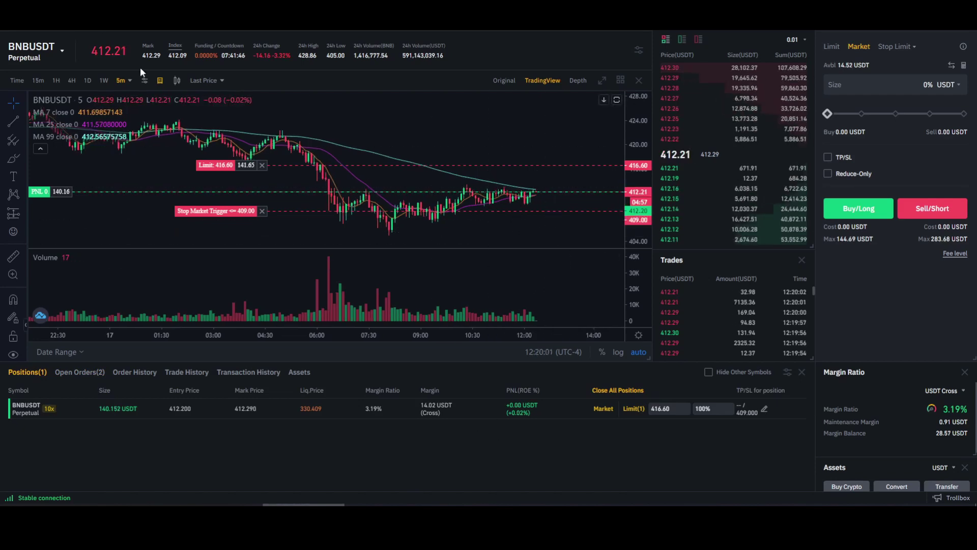
key("alt+Tab")
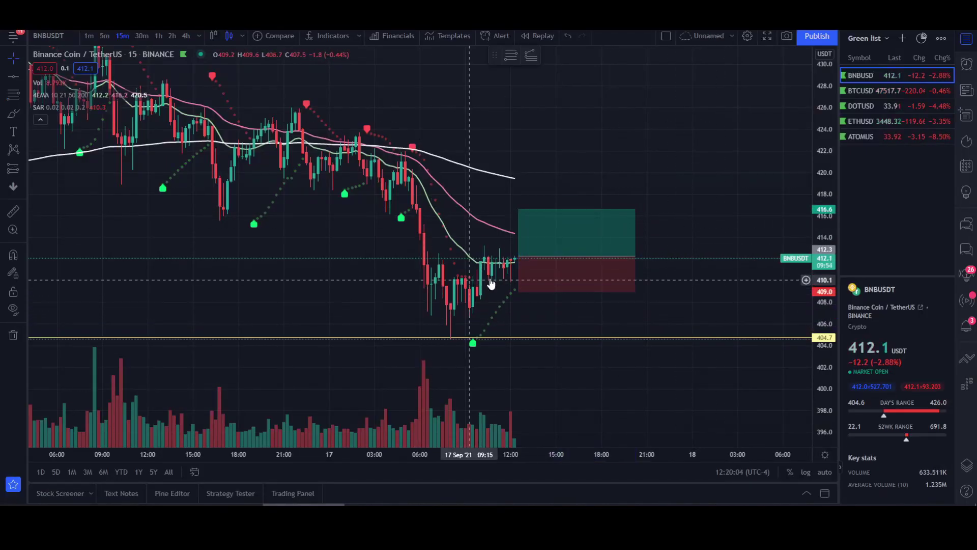
left_click(535, 272)
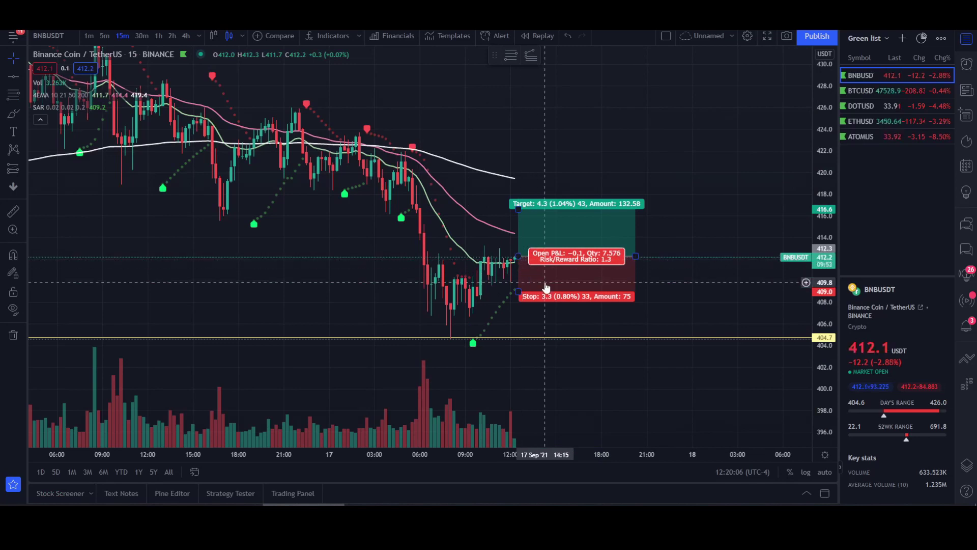
left_click(515, 294)
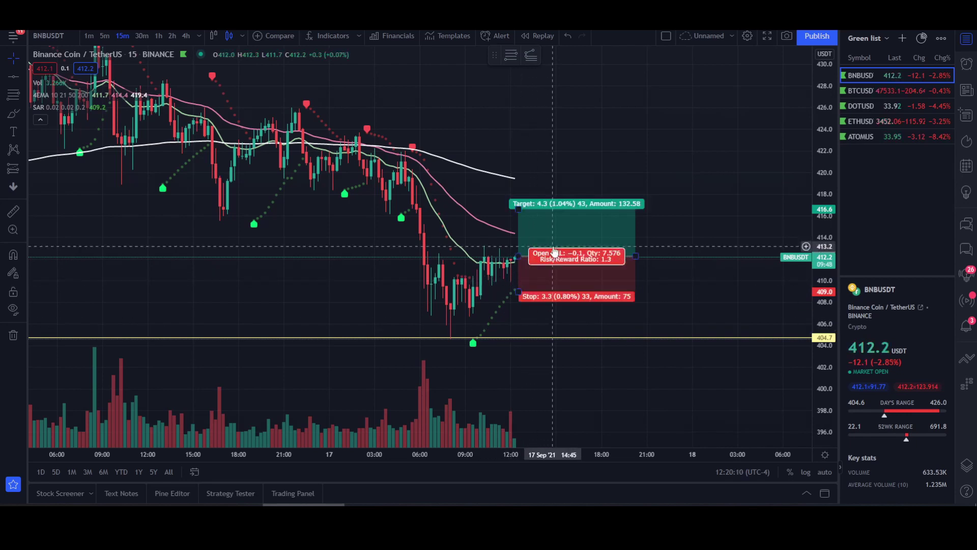
left_click_drag(665, 212, 601, 224)
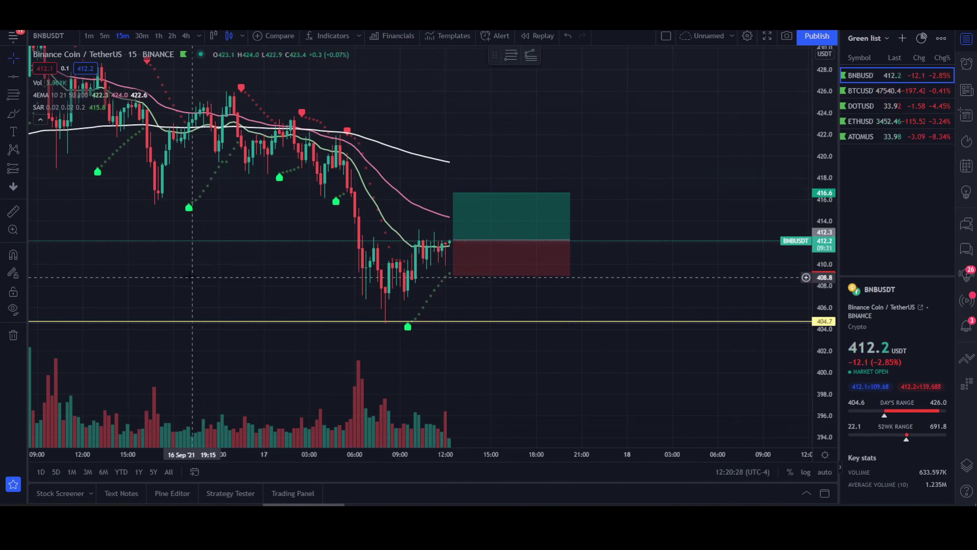
left_click_drag(211, 293, 258, 191)
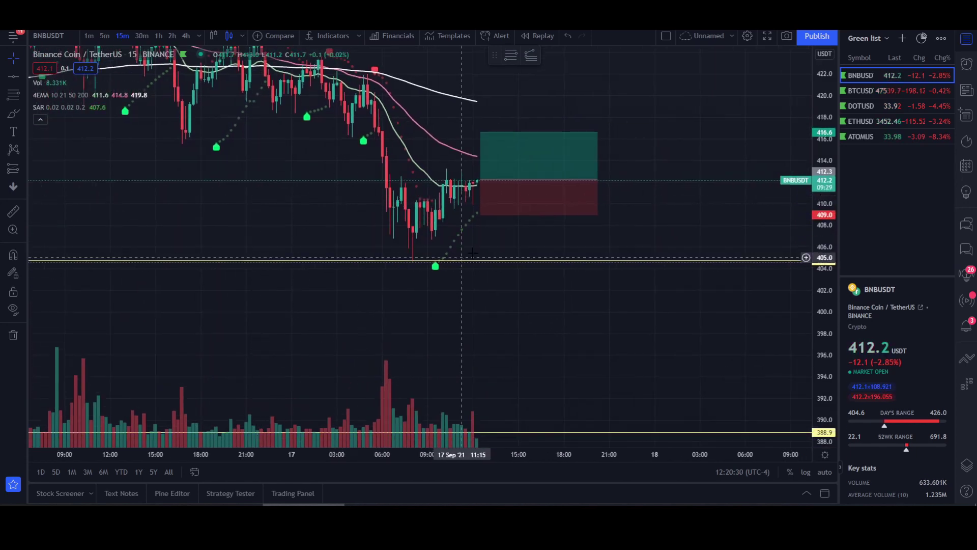
scroll(363, 200, "down", 1)
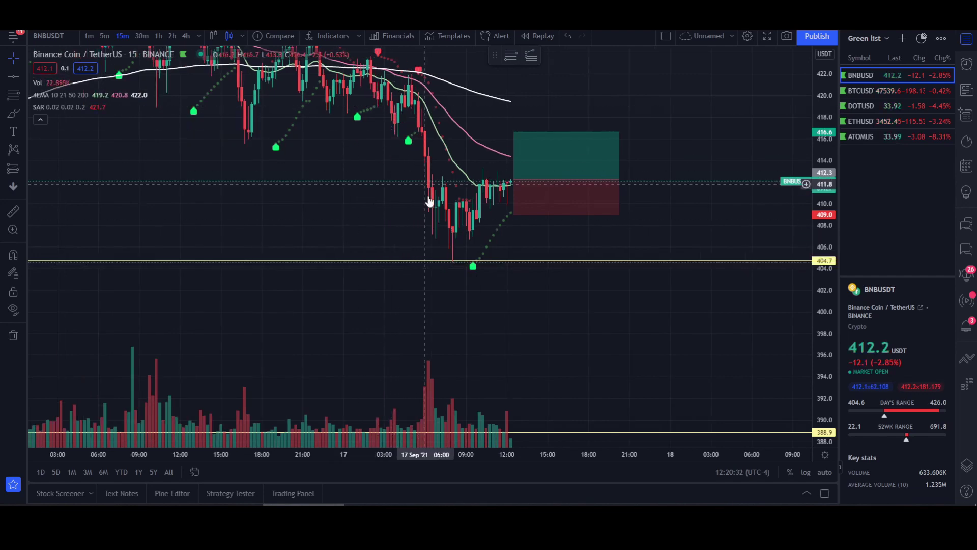
scroll(200, 203, "down", 4)
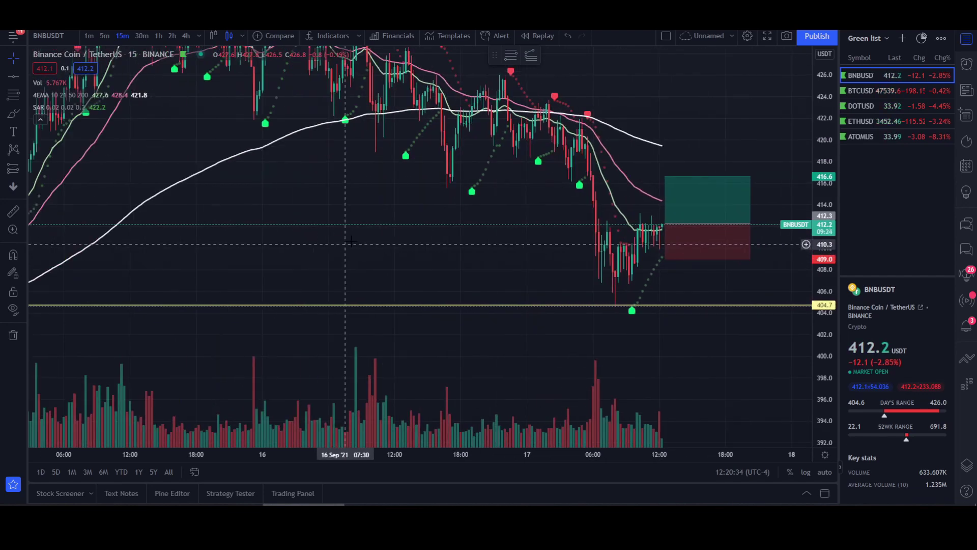
left_click_drag(739, 148, 322, 136)
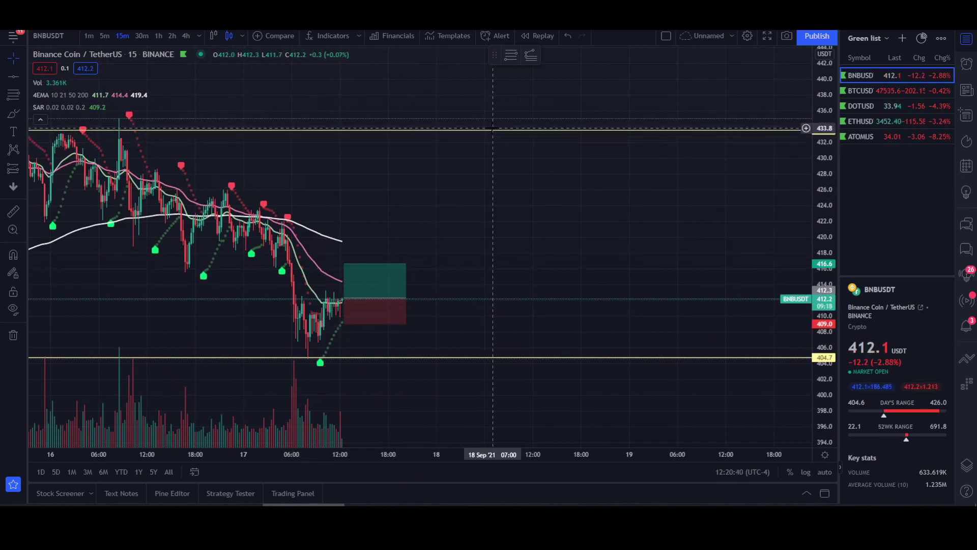
left_click_drag(633, 343, 617, 378)
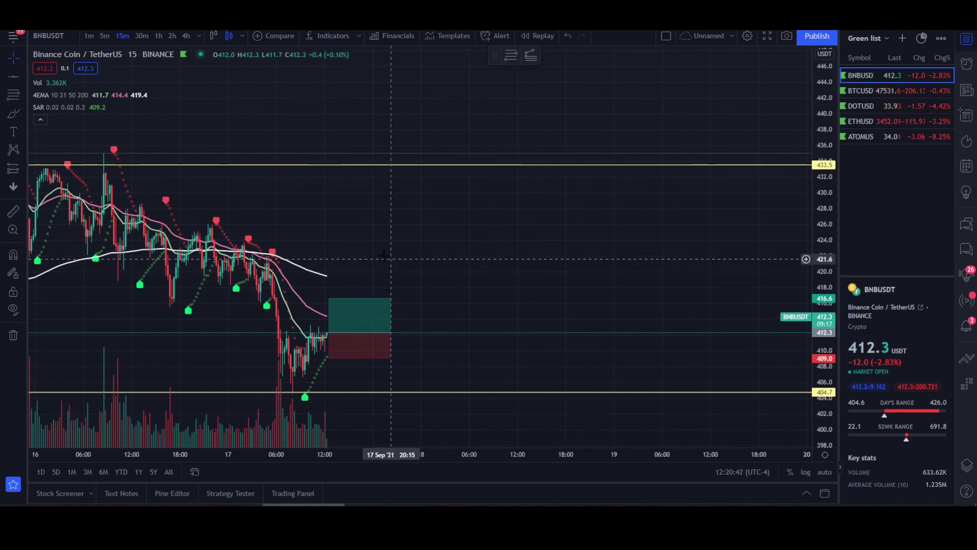
left_click_drag(385, 255, 560, 205)
scroll(626, 194, "up", 3)
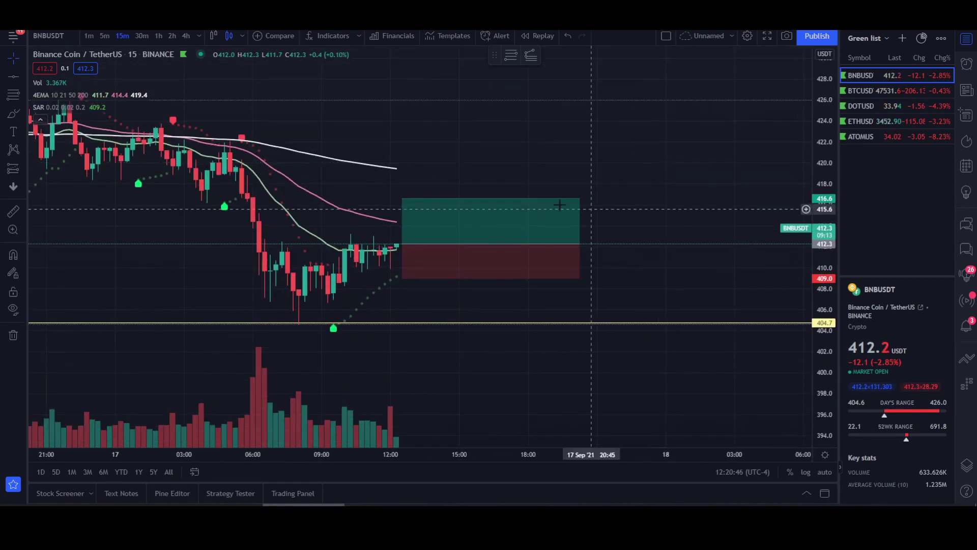